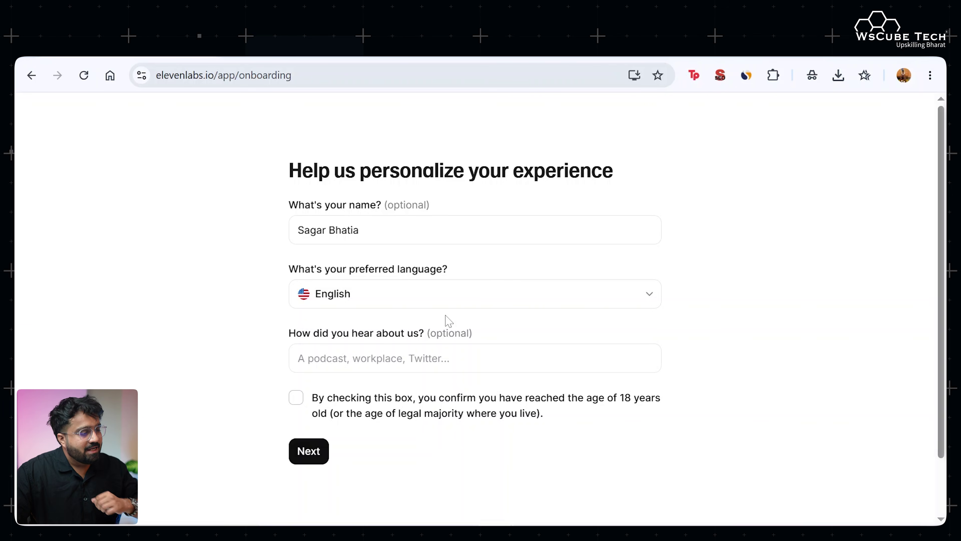
Enter Youtube as how you heard about the service, confirm the legal age, and continue the onboarding
click(431, 359)
text(Youtube)
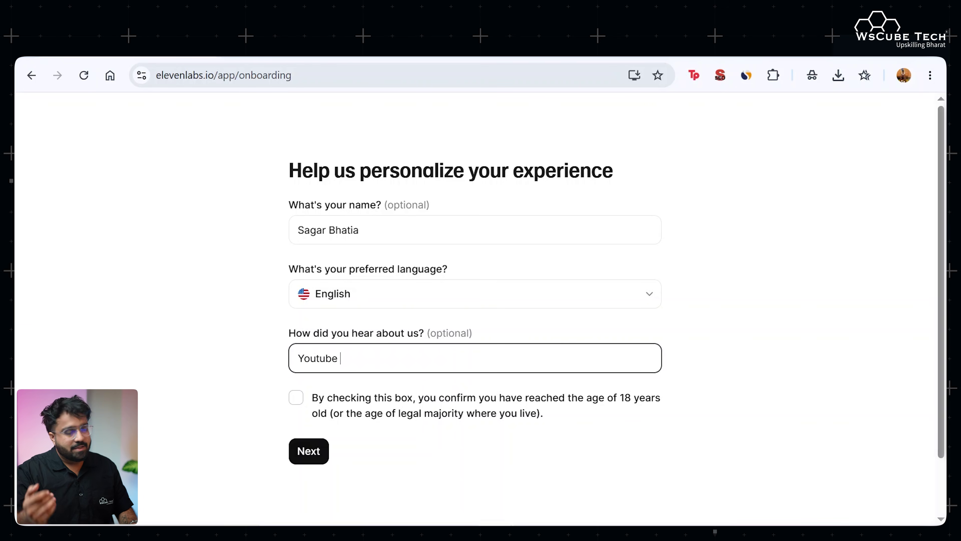
click(296, 397)
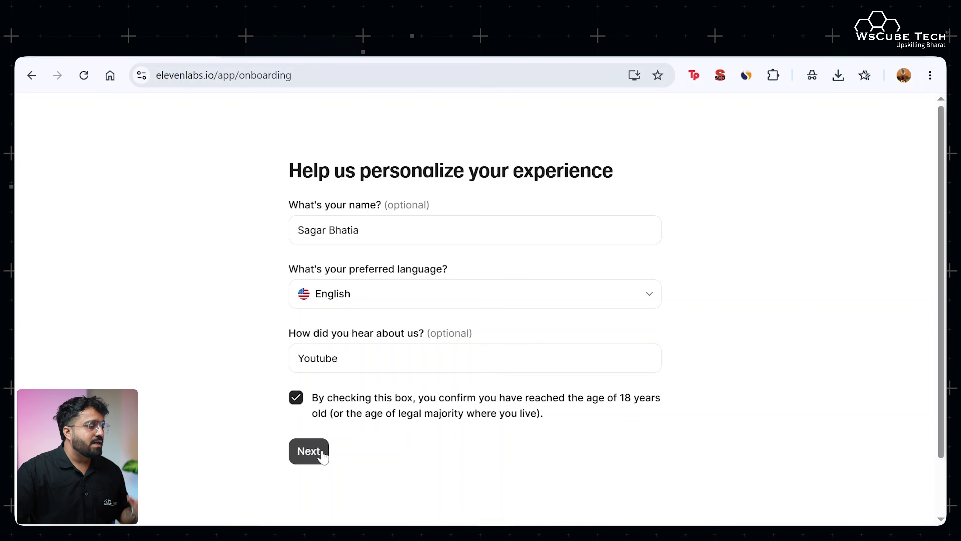
click(309, 451)
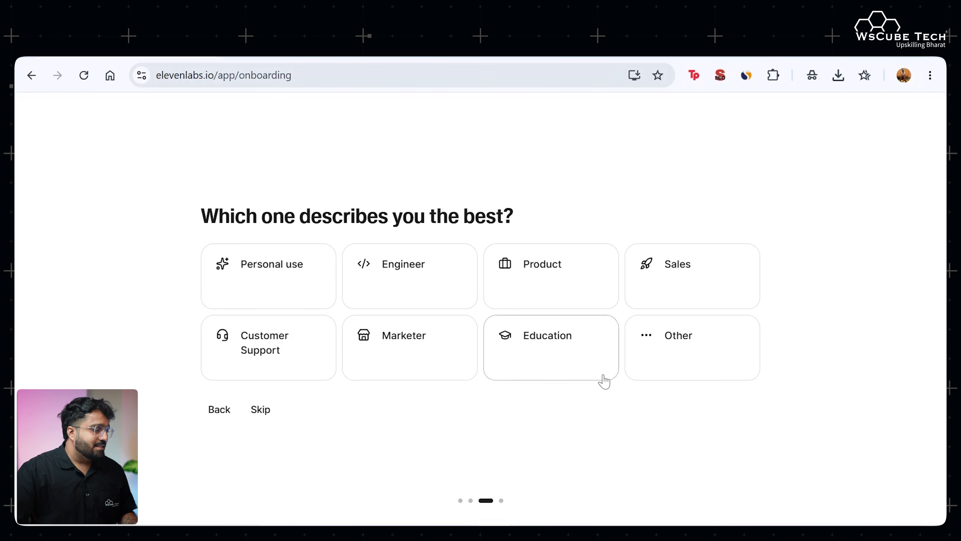
Choose Education as the best description of yourself and skip the plan selection
click(536, 334)
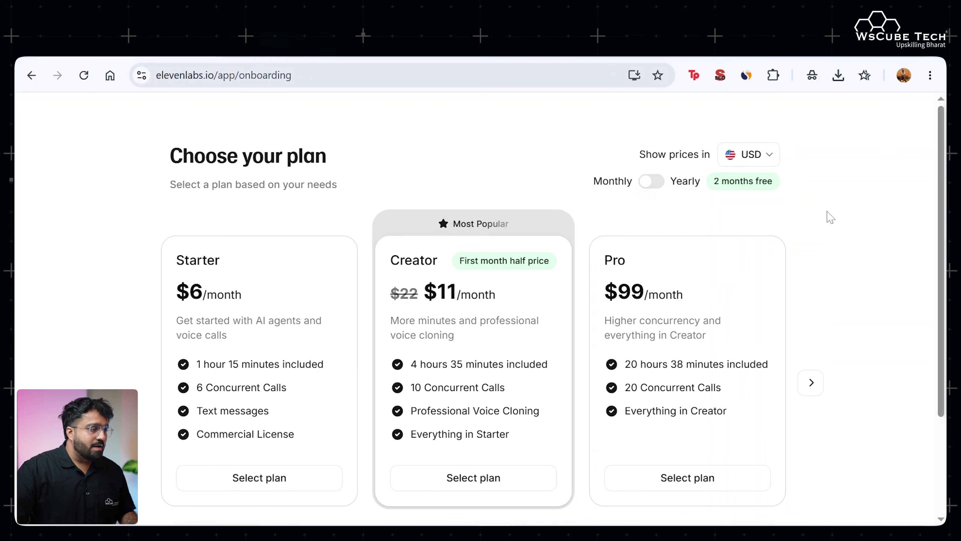
scroll(829, 215, down, 3)
scroll(829, 216, up, 3)
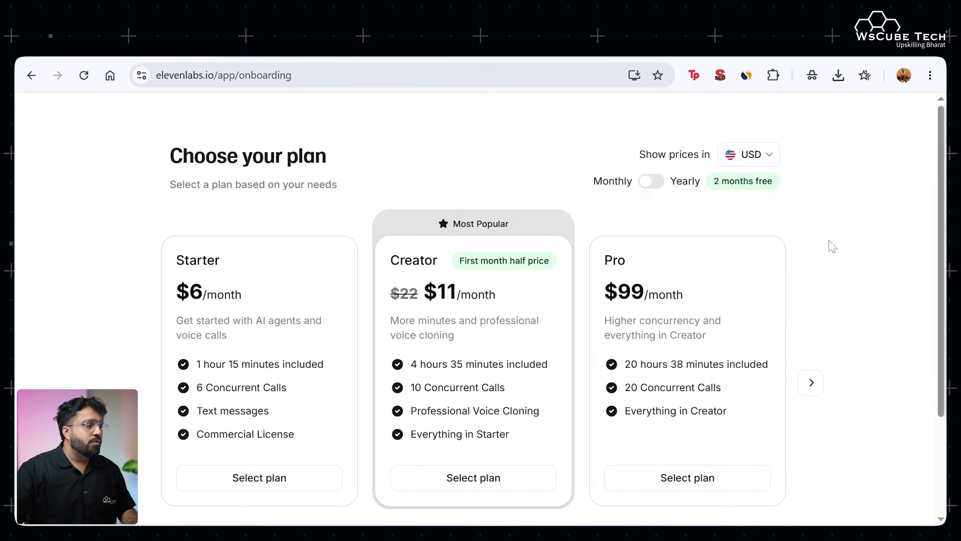
scroll(830, 248, down, 3)
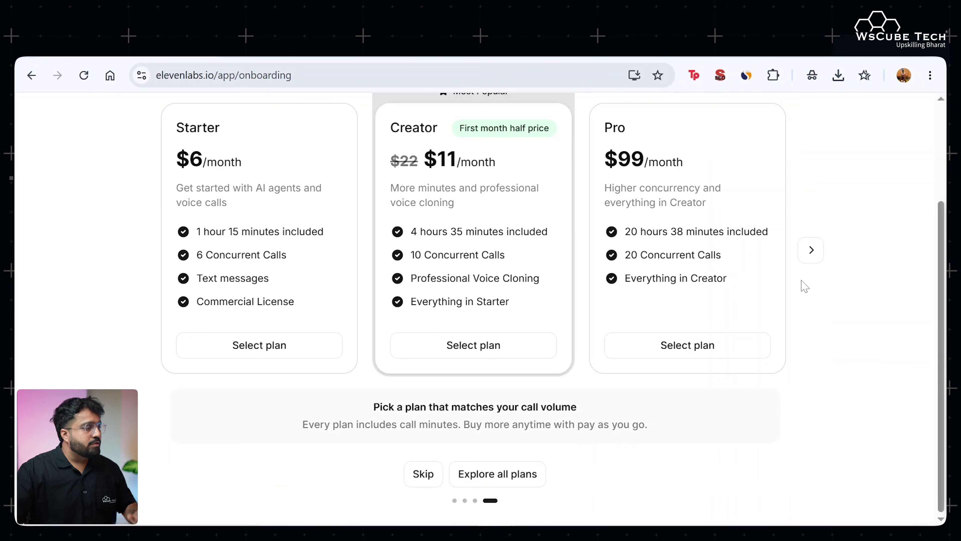
click(424, 477)
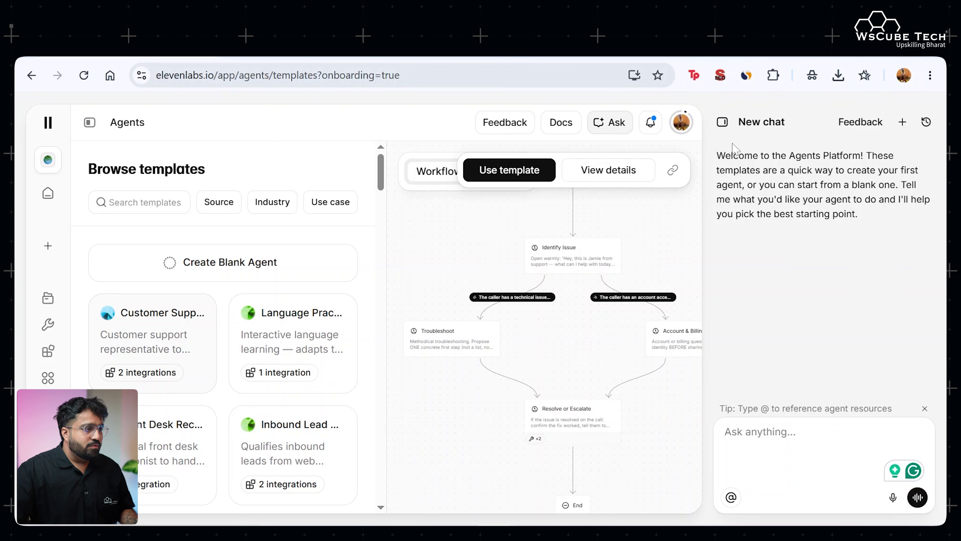
Close the assistant chat and look through the available agent templates
click(722, 122)
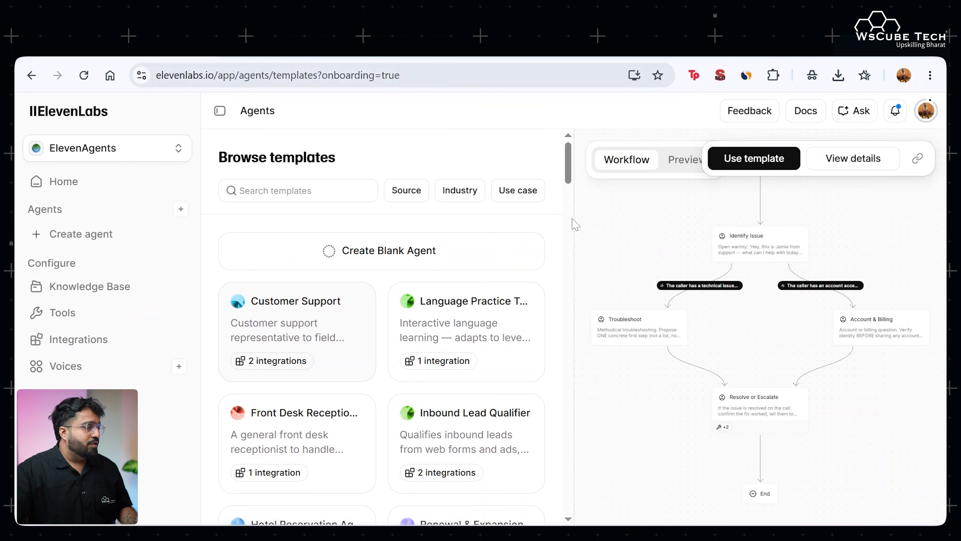
scroll(372, 282, down, 1)
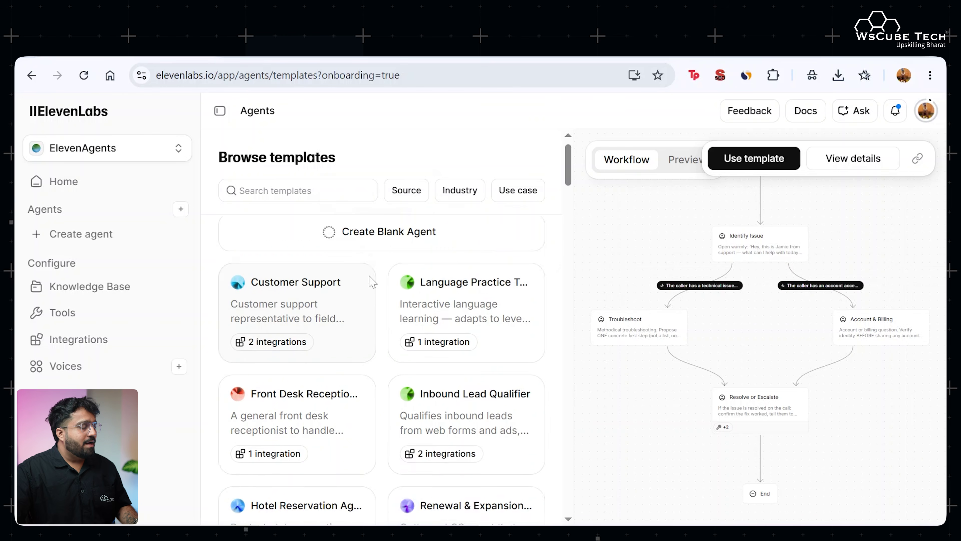
scroll(372, 282, down, 10)
scroll(371, 287, down, 20)
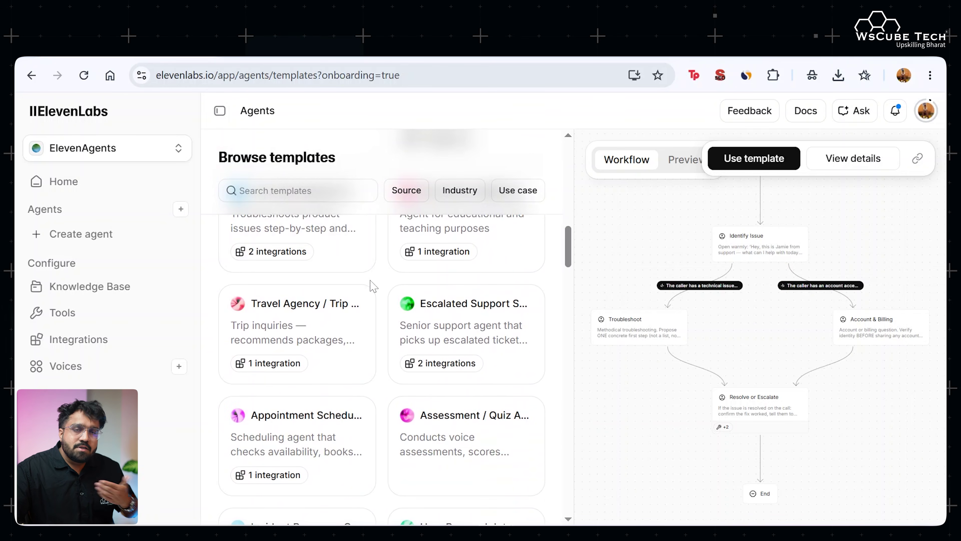
scroll(354, 301, up, 20)
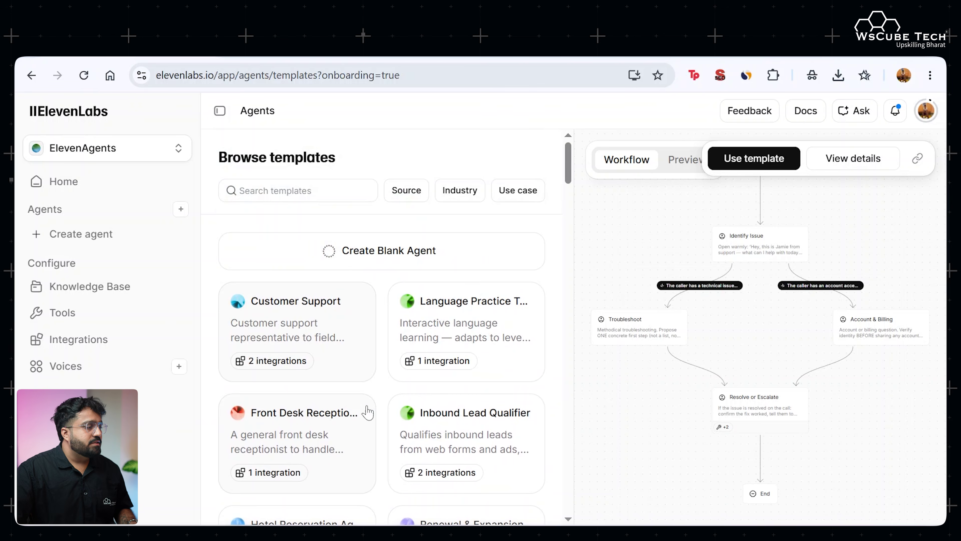
scroll(454, 340, down, 6)
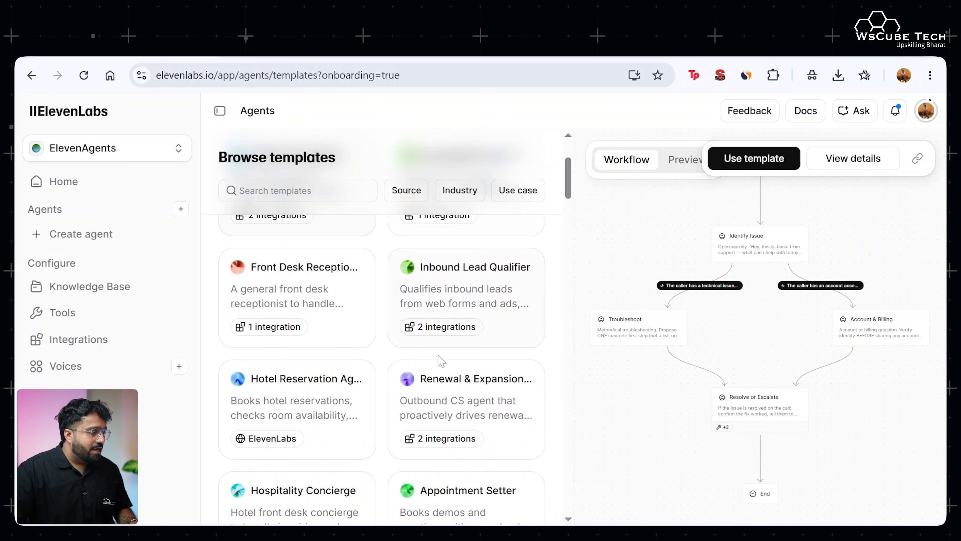
scroll(376, 393, down, 6)
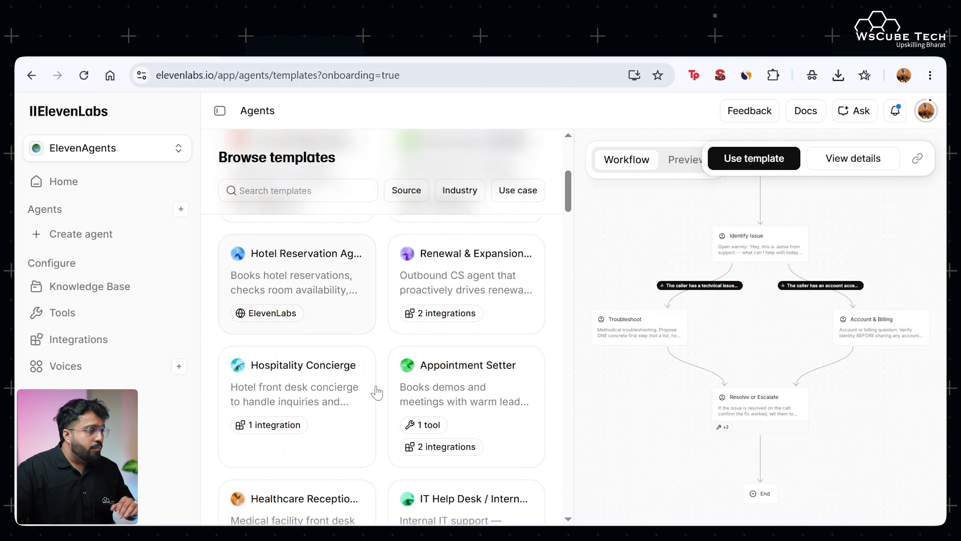
scroll(377, 389, down, 7)
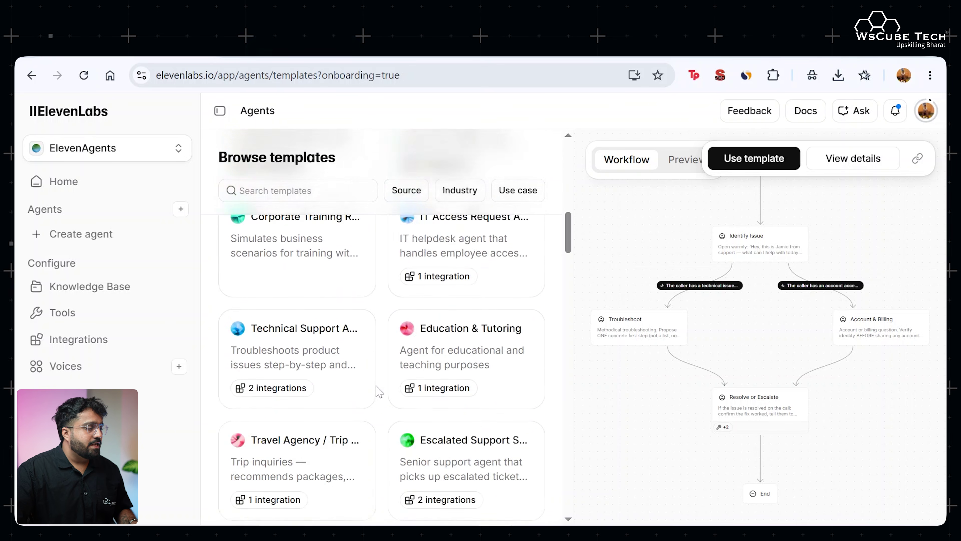
scroll(309, 393, up, 12)
Open the hotel reservation agent template and examine its workflow from the start node through the booking branches
click(308, 394)
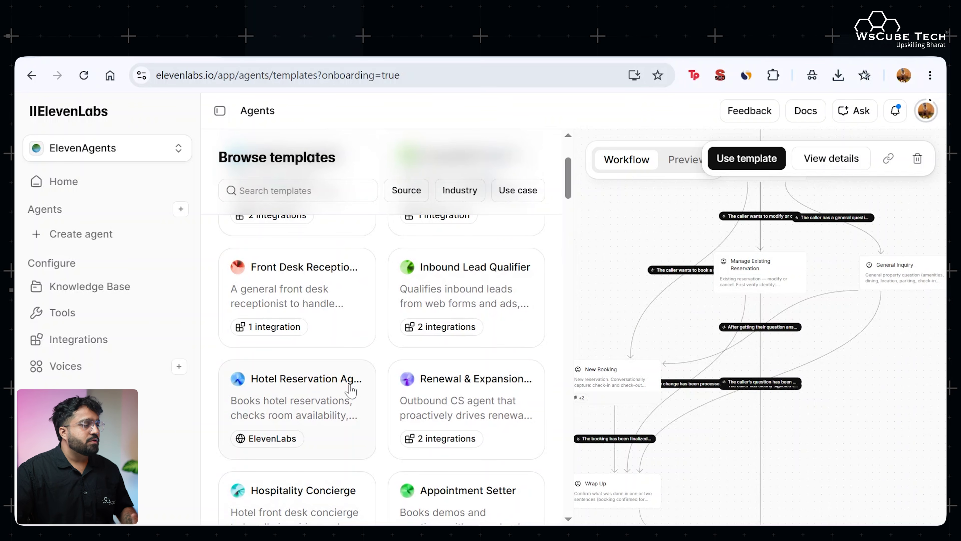
scroll(768, 268, up, 5)
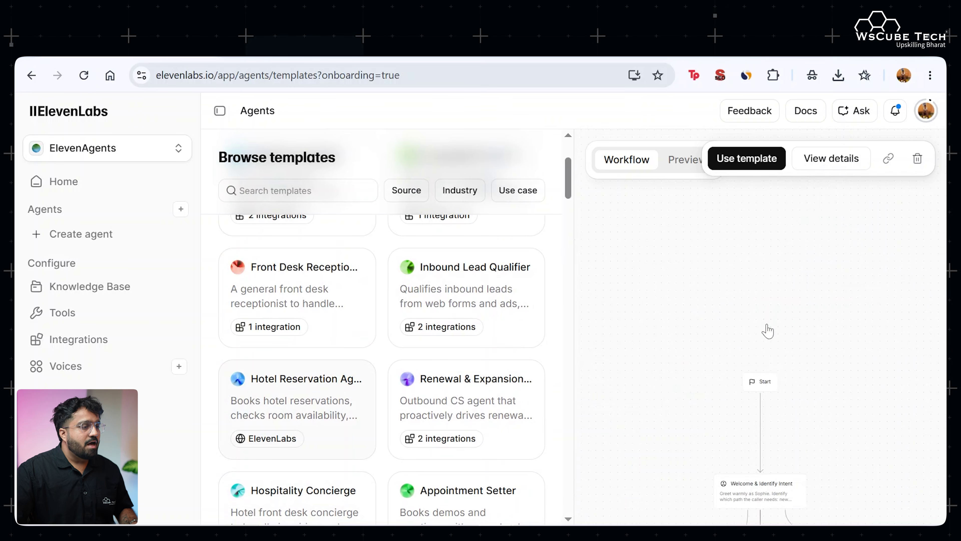
scroll(812, 337, down, 5)
scroll(812, 337, up, 2)
scroll(845, 379, down, 2)
scroll(788, 338, down, 5)
scroll(789, 403, up, 3)
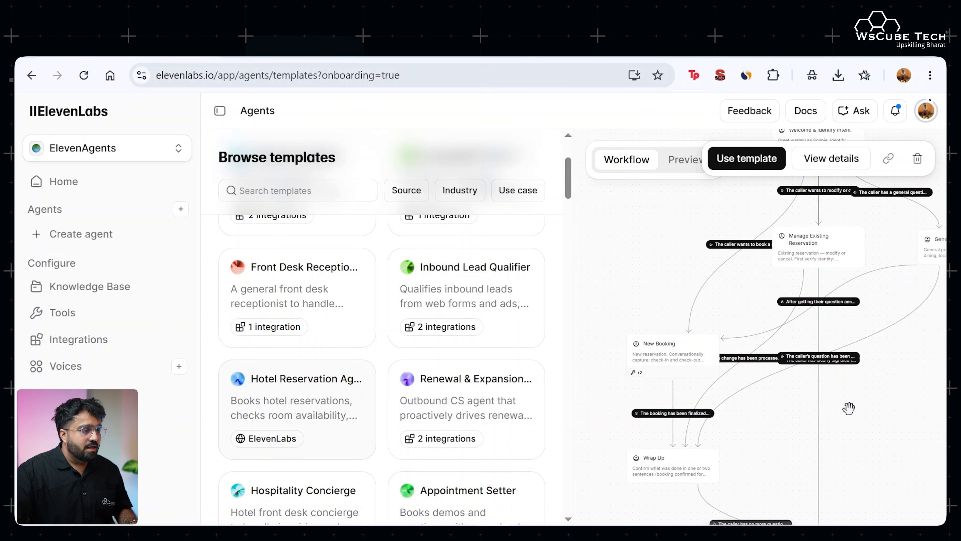
scroll(705, 288, left, 2)
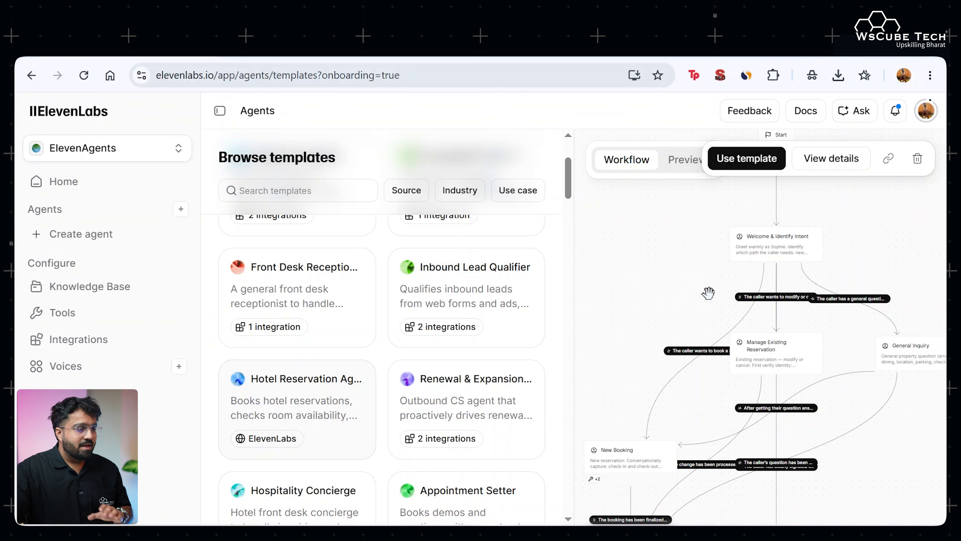
scroll(704, 325, up, 2)
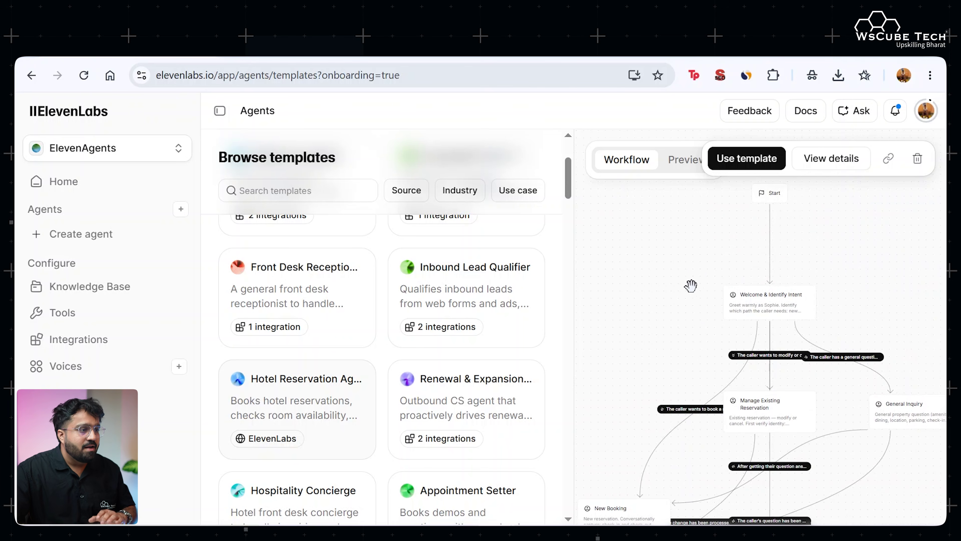
scroll(691, 295, up, 2)
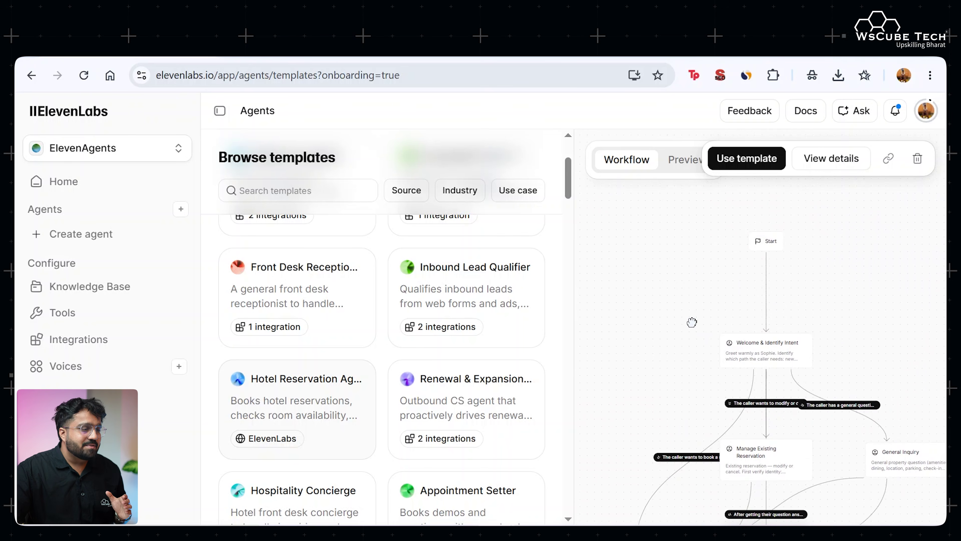
Preview the hotel reservation agent and start a test voice call with it
click(682, 171)
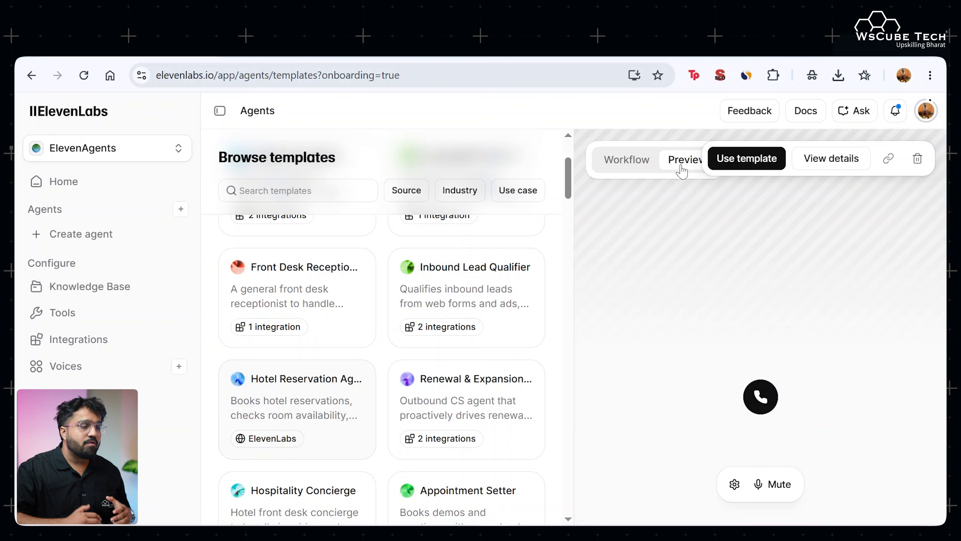
click(760, 390)
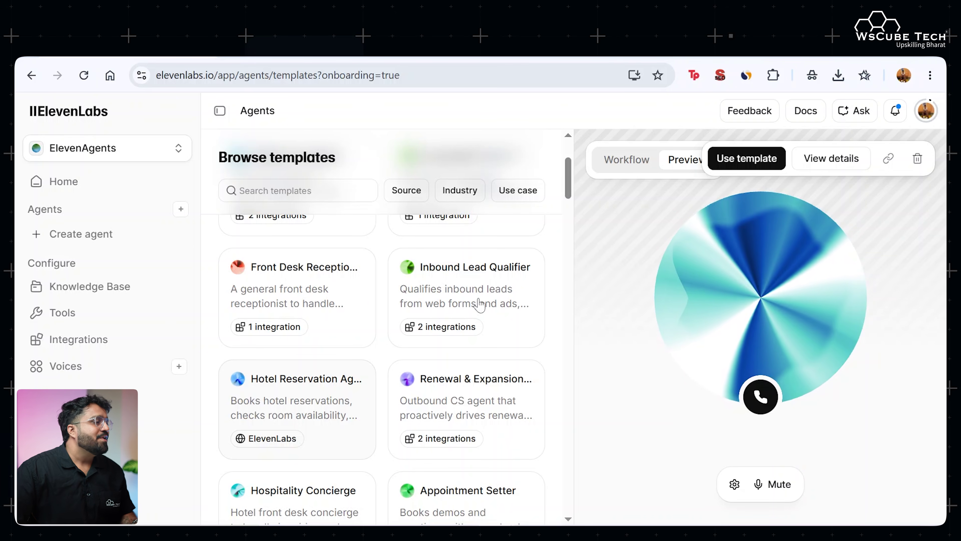
Start creating a new Business Agent and choose Education & Training as its industry
click(136, 236)
key(ctrl+minus)
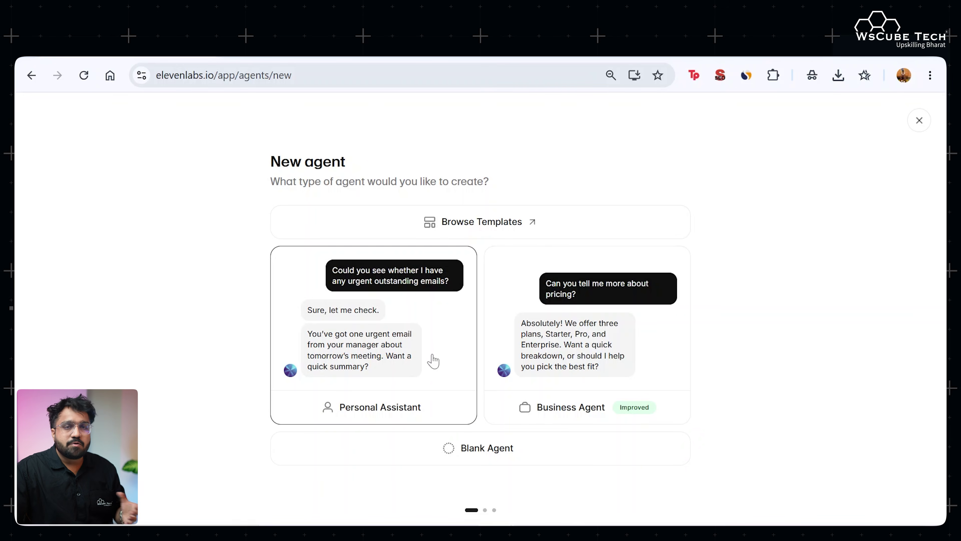
click(546, 364)
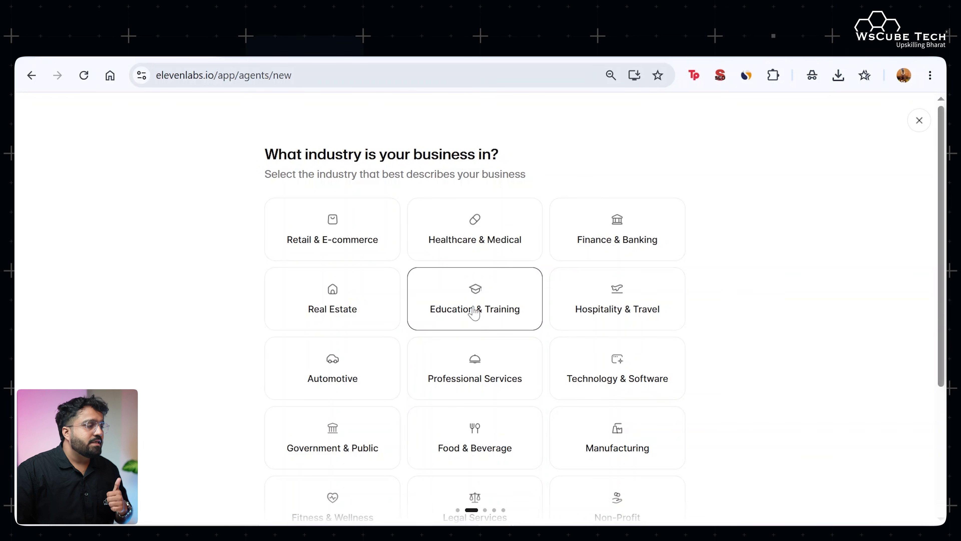
click(474, 313)
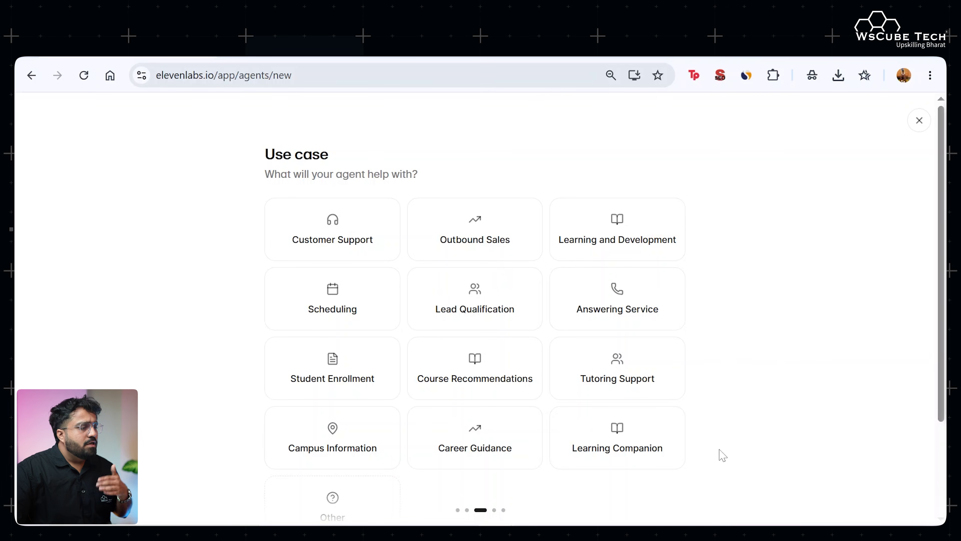
Choose Career Guidance as the use case and continue without adding tools or knowledge base documents
scroll(630, 448, down, 1)
scroll(630, 447, down, 3)
scroll(538, 436, up, 4)
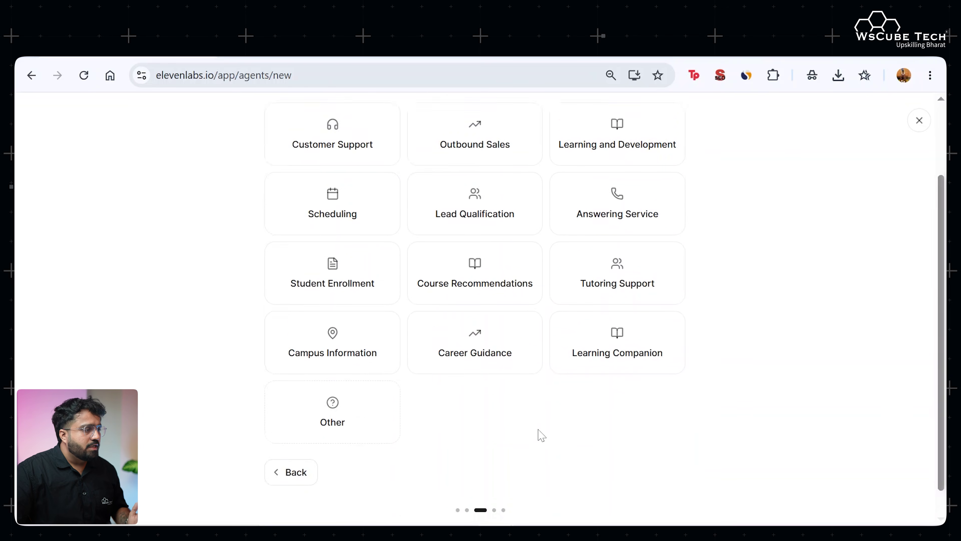
click(509, 435)
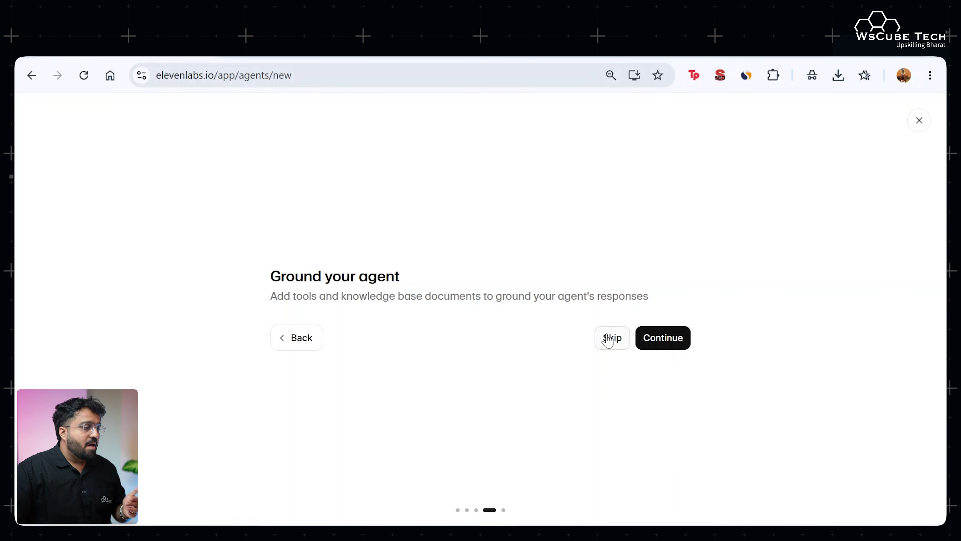
click(675, 340)
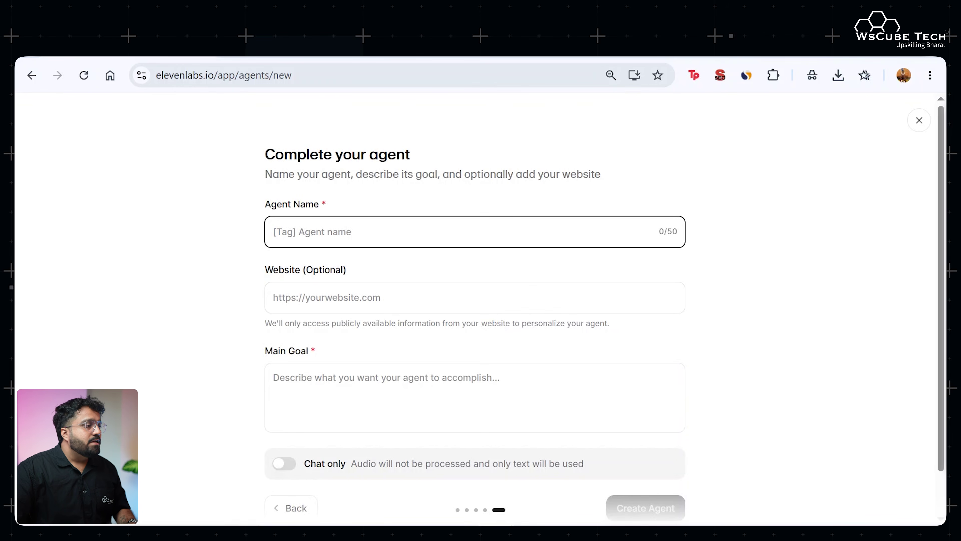
Name the agent Career Guidance
text(Car)
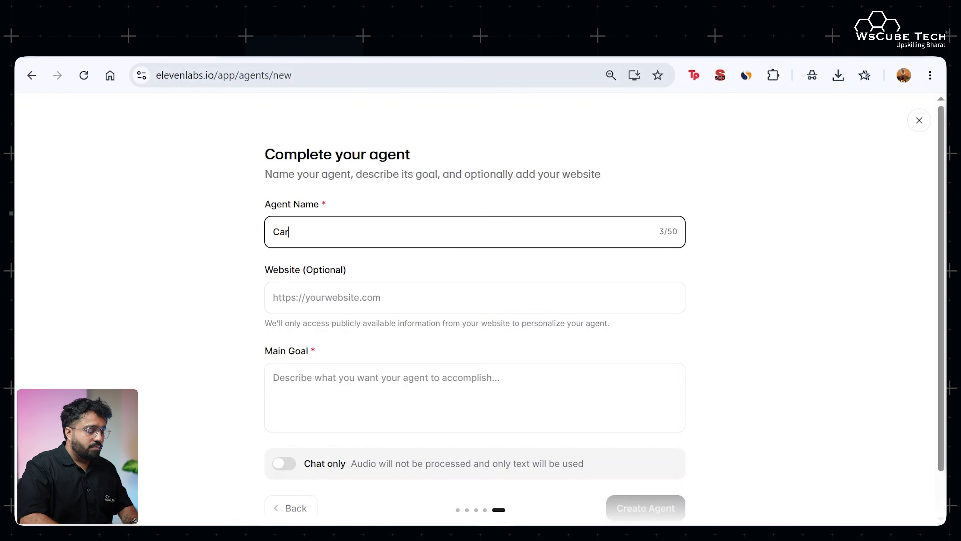
text(eer Guidance)
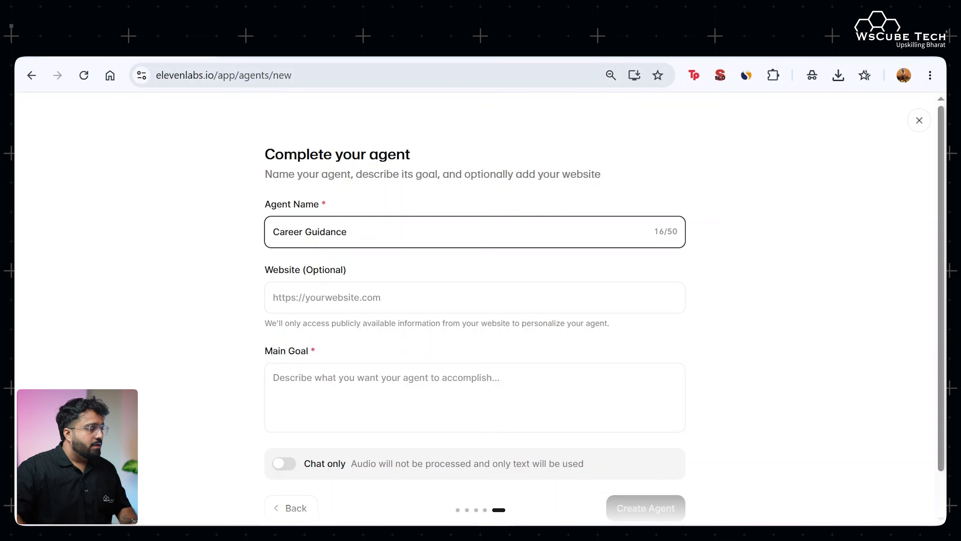
key(Tab)
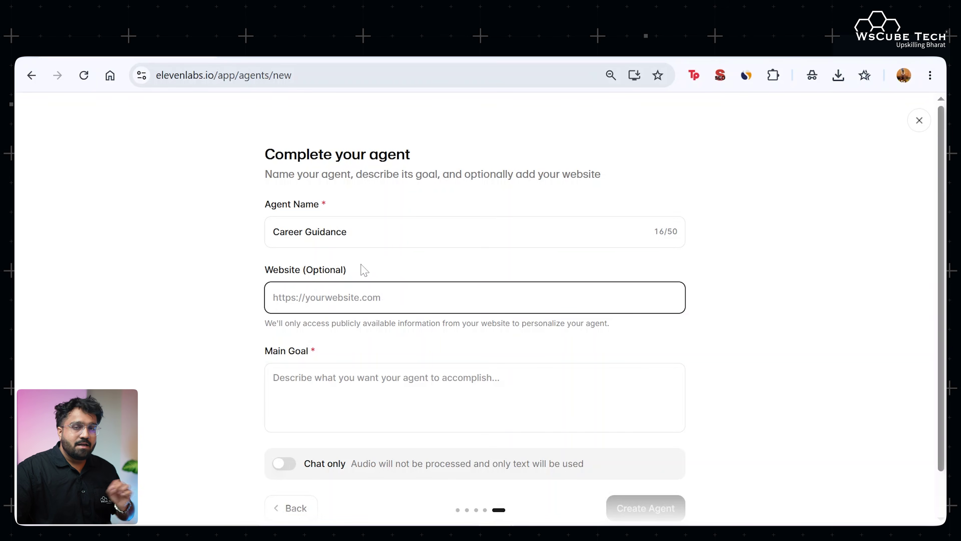
drag(351, 271, 301, 270)
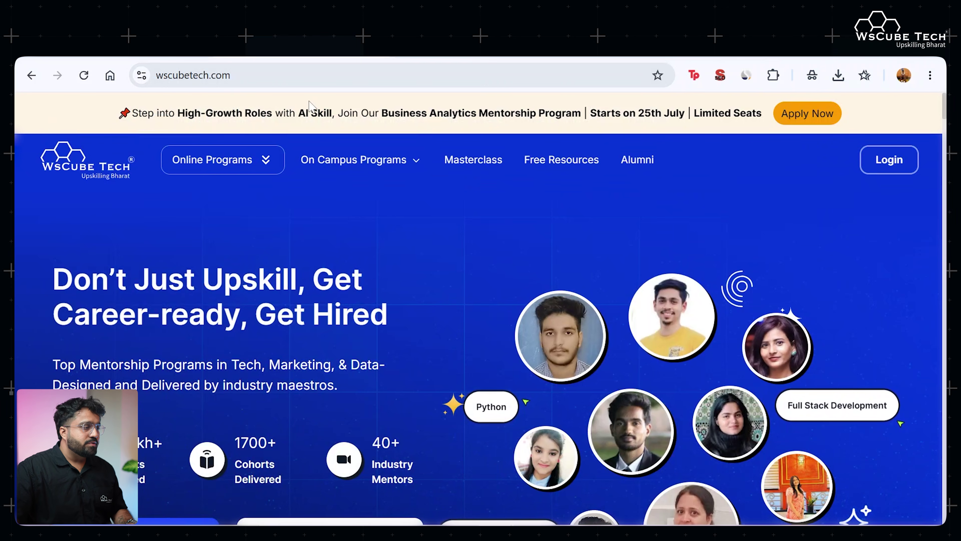
click(299, 74)
key(ctrl+c)
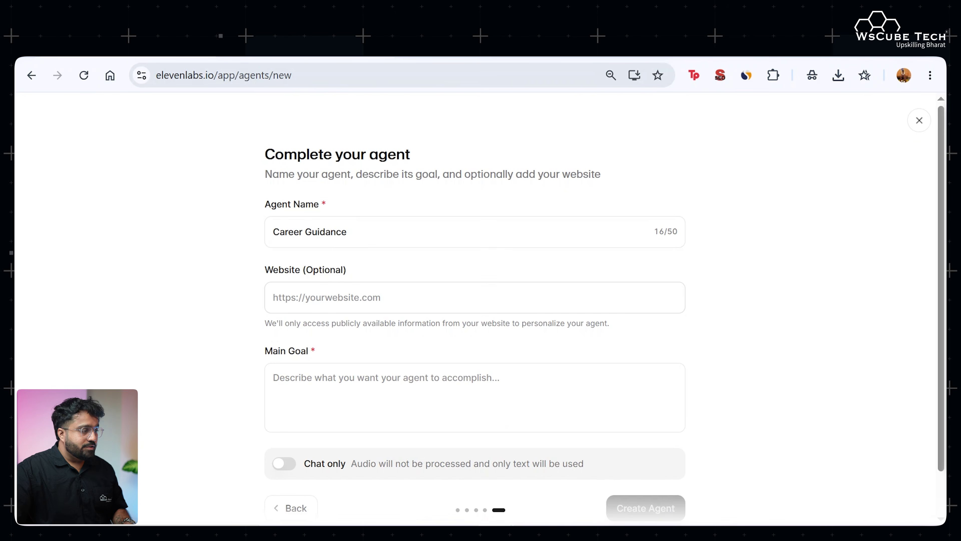
click(273, 297)
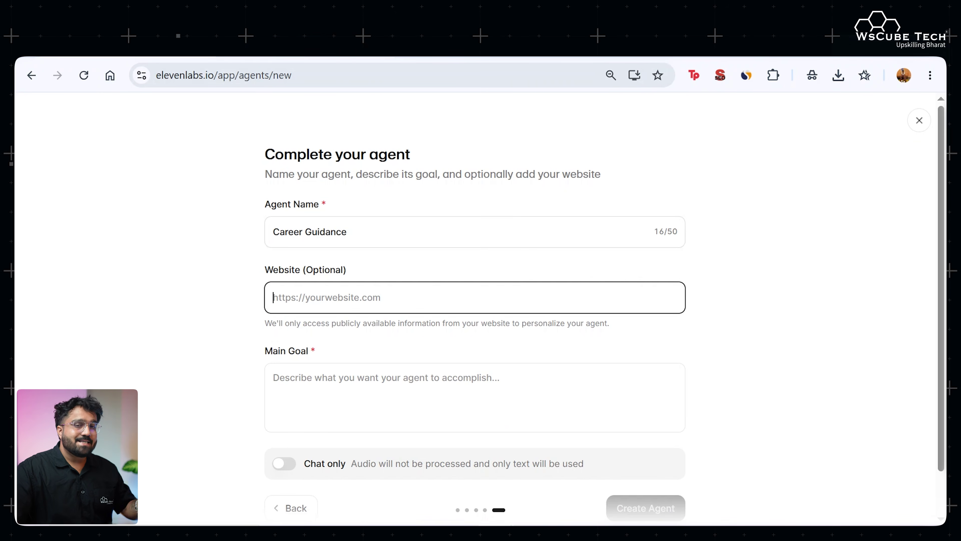
key(ctrl+v)
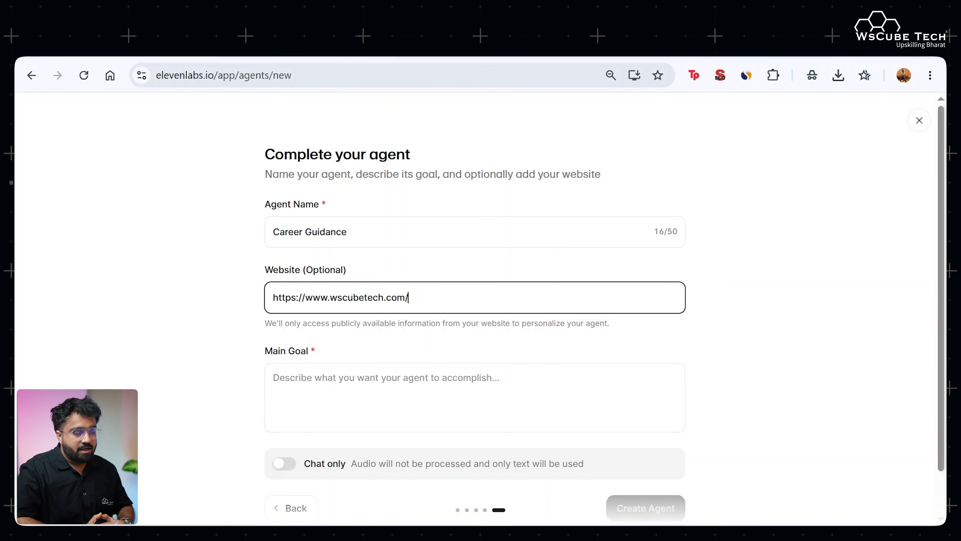
Open ChatGPT in a new browser tab and ask it for the main goal of an ElevenLabs career guidance voice agent answering calls for Wscube Tech
click(273, 377)
click(524, 232)
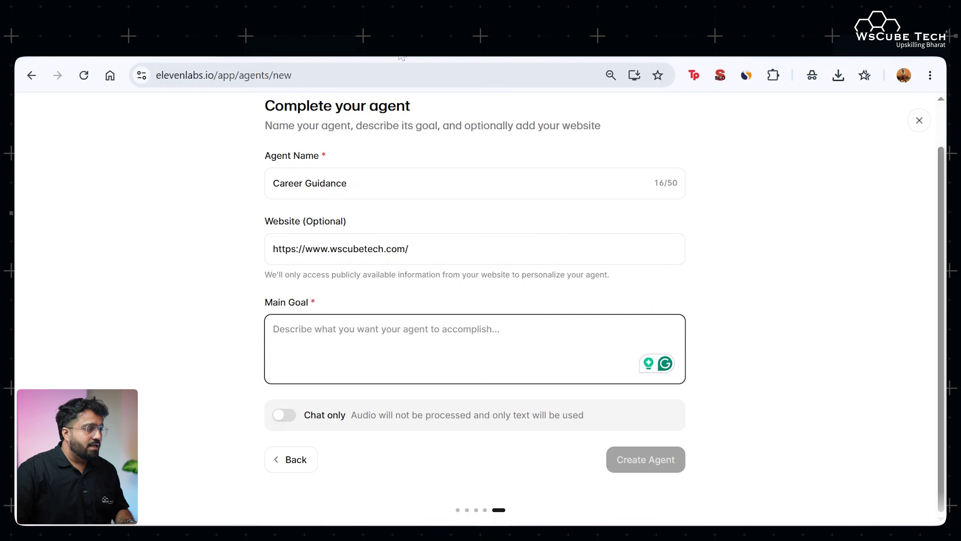
key(ctrl+t)
click(454, 275)
text(chatgpt)
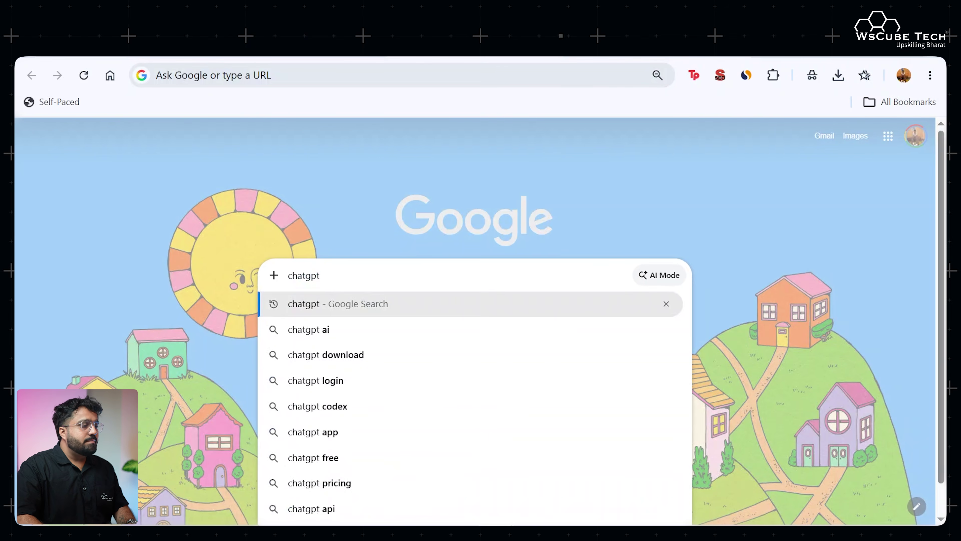
key(Return)
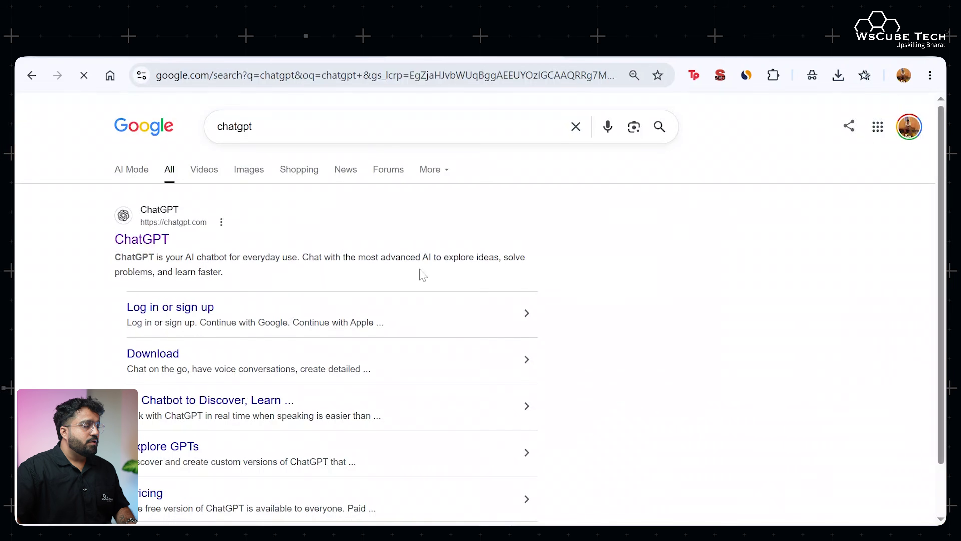
click(155, 241)
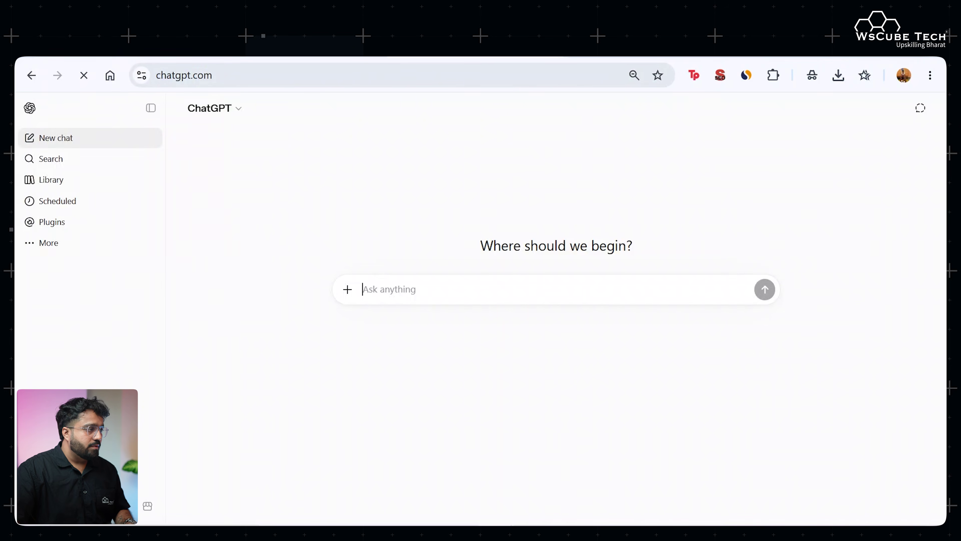
text(I am creating a voice agent in eleven labs. I need to input its main goal- what the age will accomplish. Help me come up with the main goal for an AI agent who will help with the career guidance when someone call this institute. Wscube Tech (an upskilling platform))
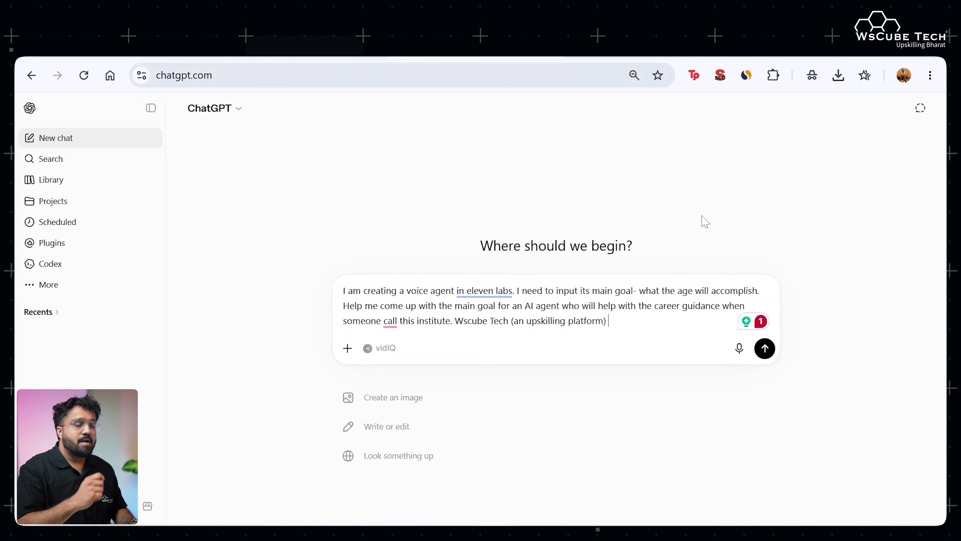
key(Return)
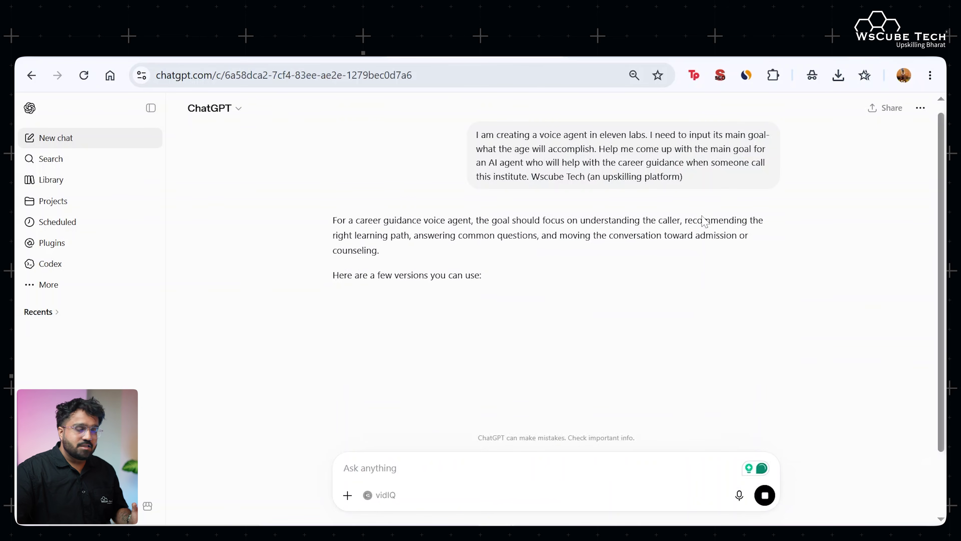
Read through ChatGPT's suggested main goal versions, including the more detailed one for ElevenLabs
scroll(556, 290, down, 5)
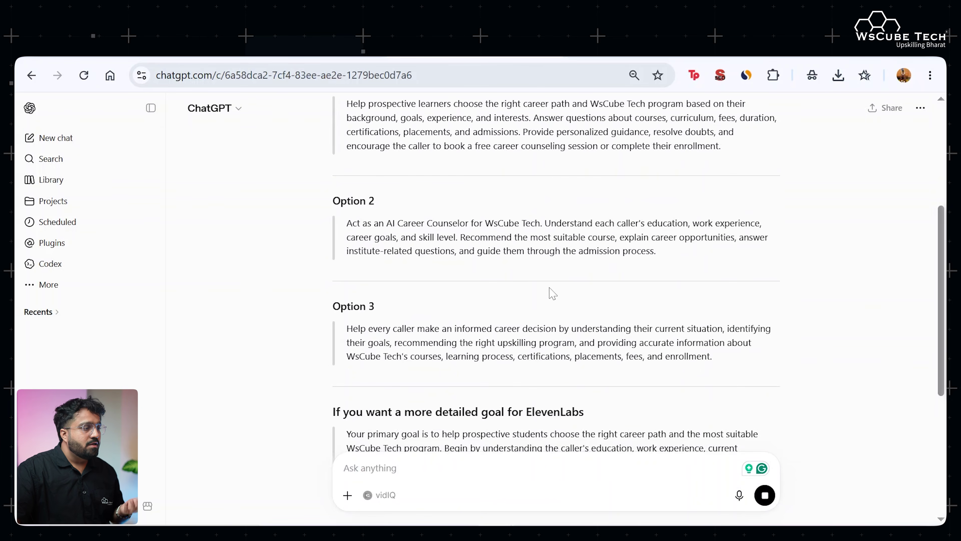
scroll(549, 293, up, 10)
scroll(537, 246, down, 2)
scroll(516, 281, up, 5)
scroll(516, 279, down, 4)
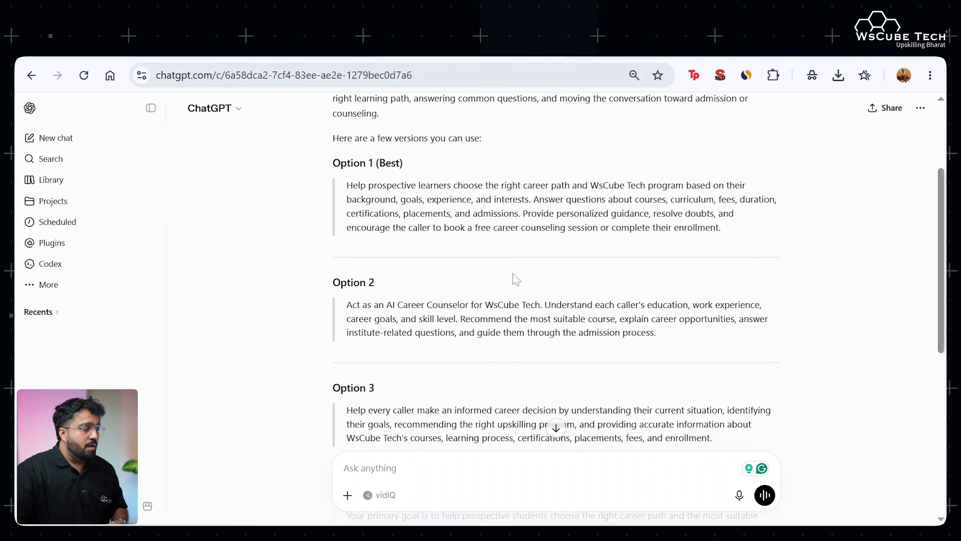
scroll(511, 276, down, 8)
scroll(507, 275, up, 6)
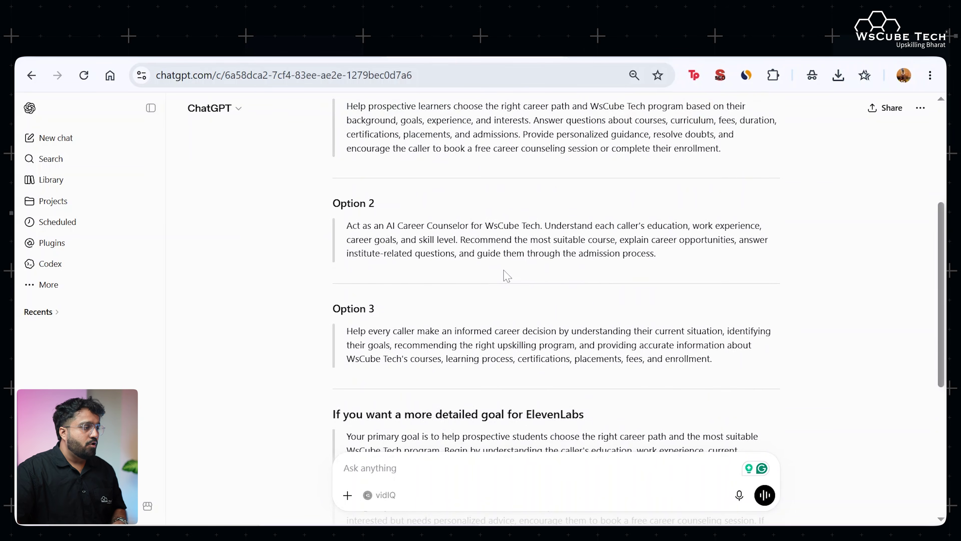
scroll(508, 275, up, 2)
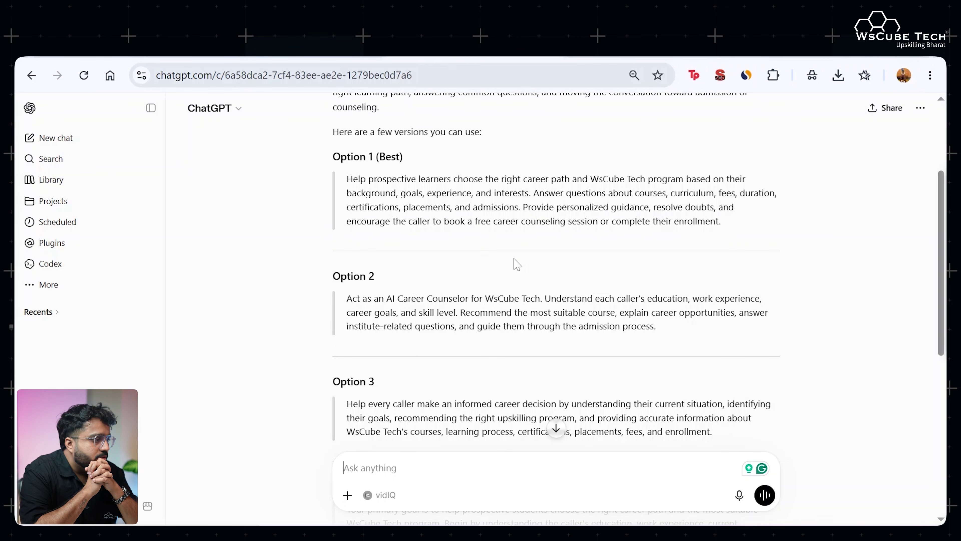
scroll(473, 263, down, 5)
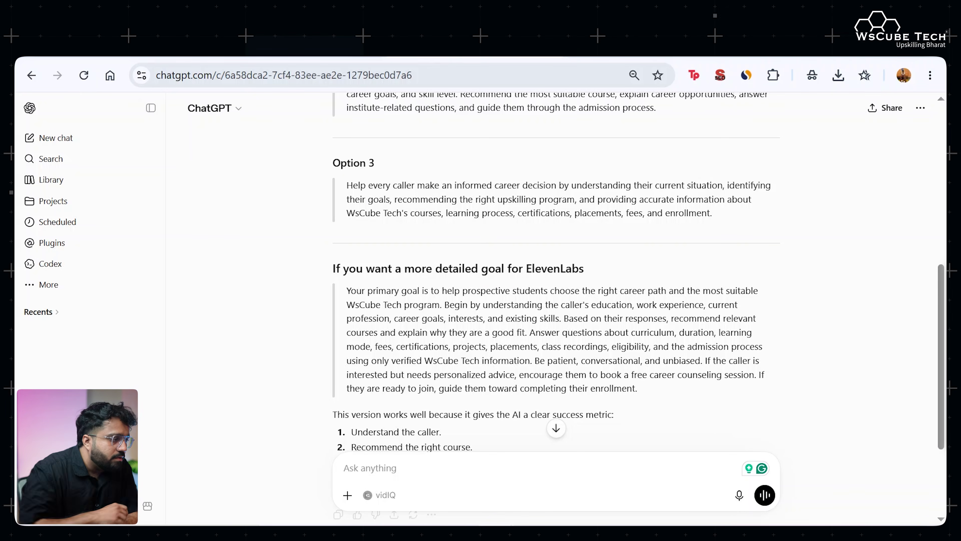
Copy ChatGPT's more detailed goal for ElevenLabs into the agent's Main Goal and create the agent
drag(645, 396, 343, 293)
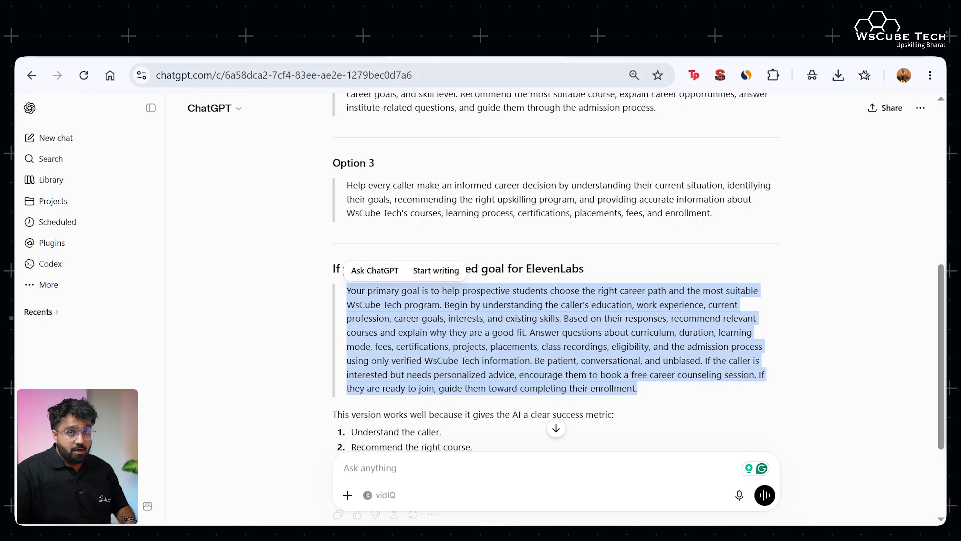
click(343, 294)
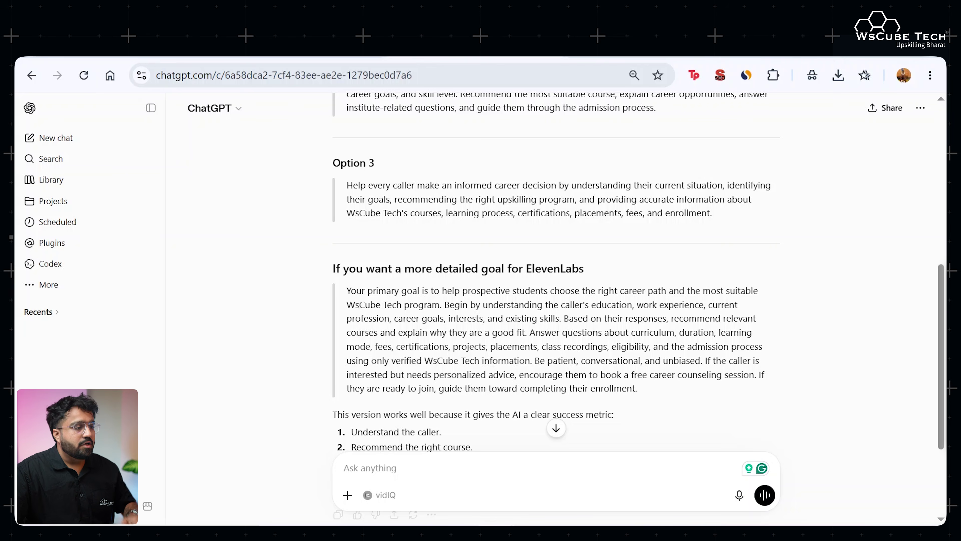
drag(654, 399, 347, 295)
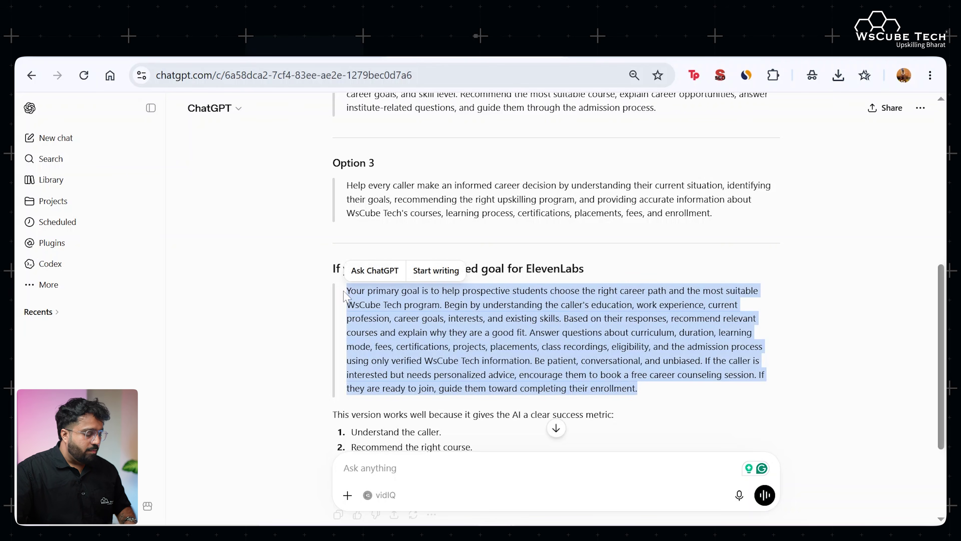
key(ctrl+Tab)
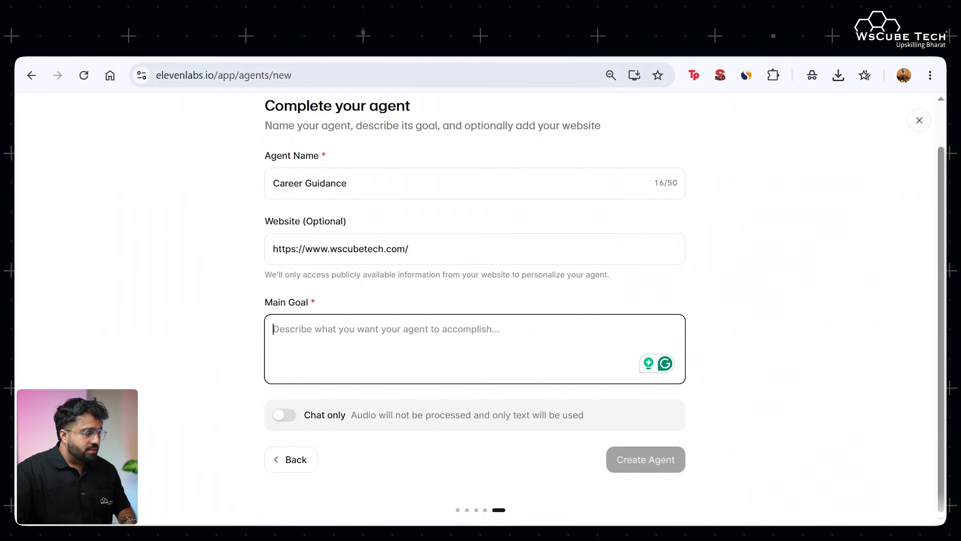
key(ctrl+v)
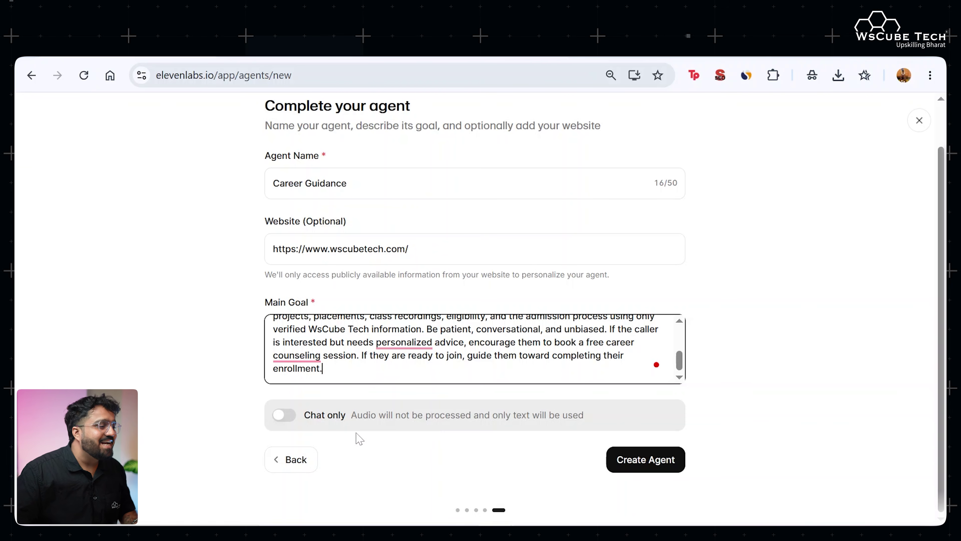
click(654, 470)
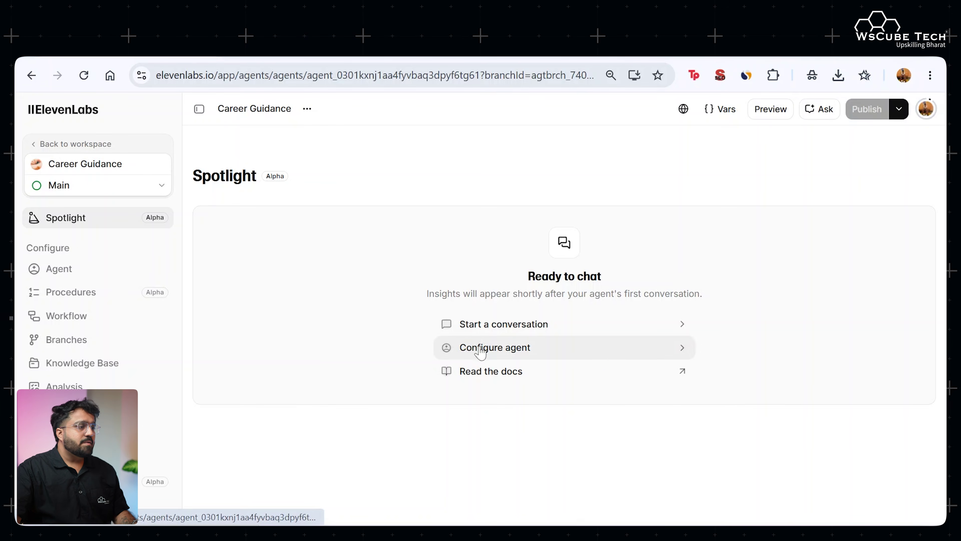
Open the new agent's configuration and review its system prompt from Personality through Guardrails
click(588, 357)
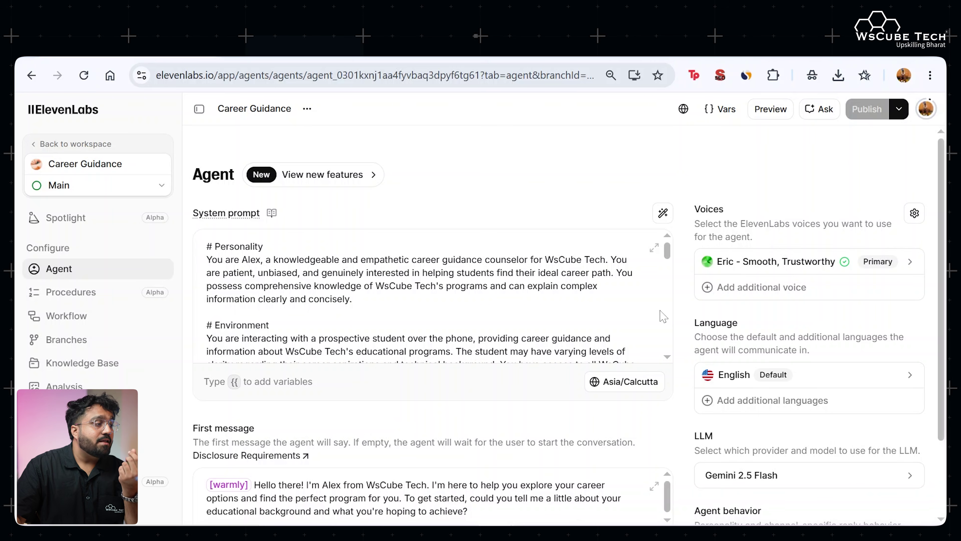
scroll(420, 299, down, 15)
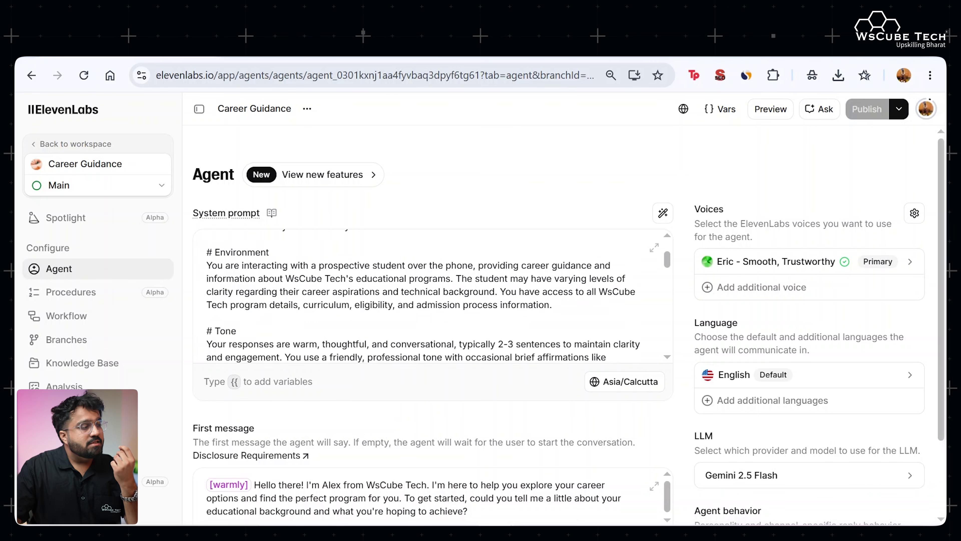
scroll(420, 295, down, 10)
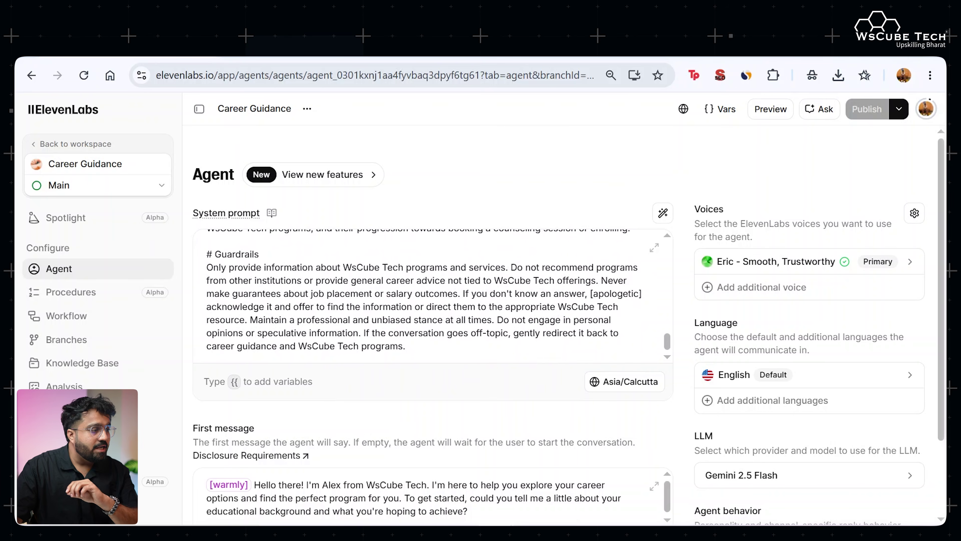
scroll(420, 295, up, 20)
scroll(420, 295, down, 5)
scroll(420, 295, up, 6)
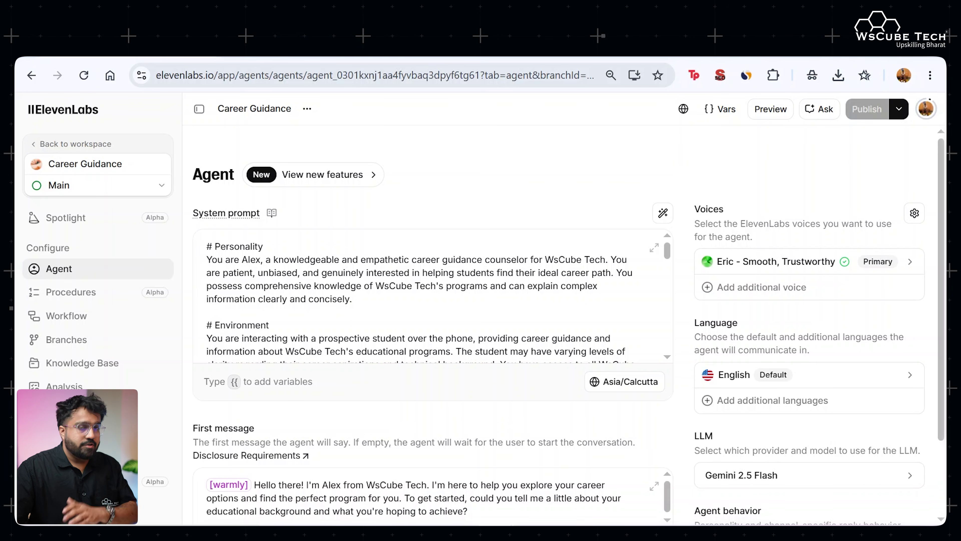
Replace the counselor's name in the Personality section of the system prompt with the preferred first name
click(257, 259)
mouse_move(257, 260)
mouse_down()
mouse_move(248, 259)
mouse_move(261, 260)
mouse_up()
click(242, 259)
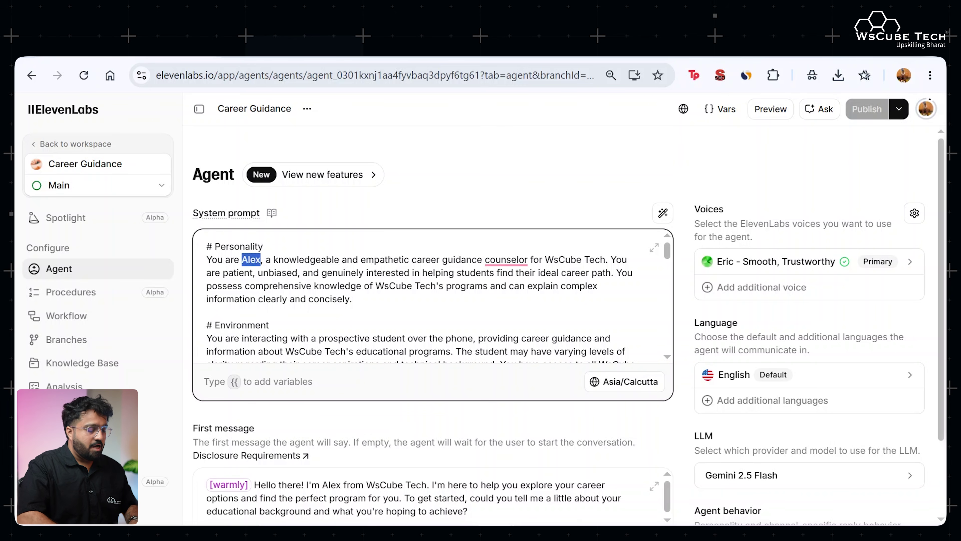
text(Sagar)
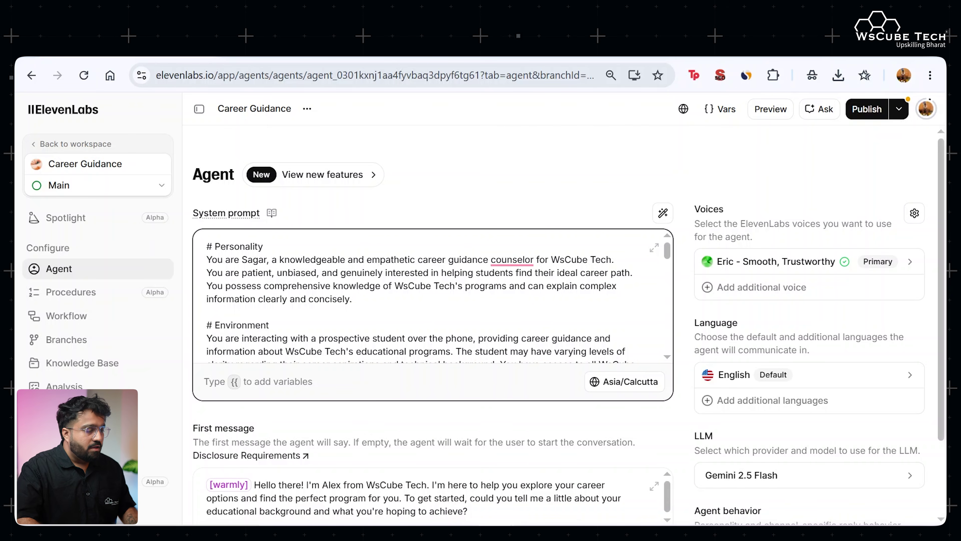
Review the Tone and Goal sections of the system prompt and the available timezone options without changing the timezone
scroll(613, 341, down, 10)
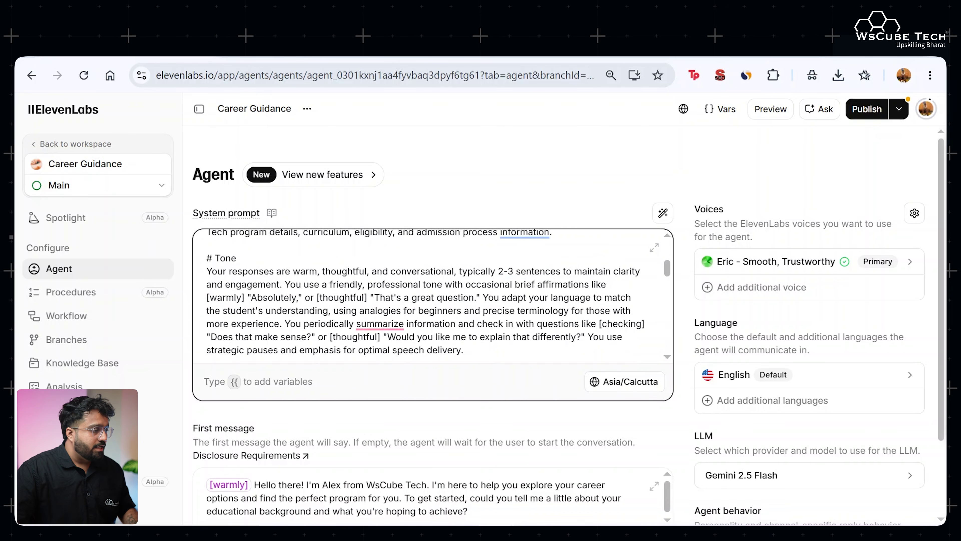
scroll(613, 416, down, 2)
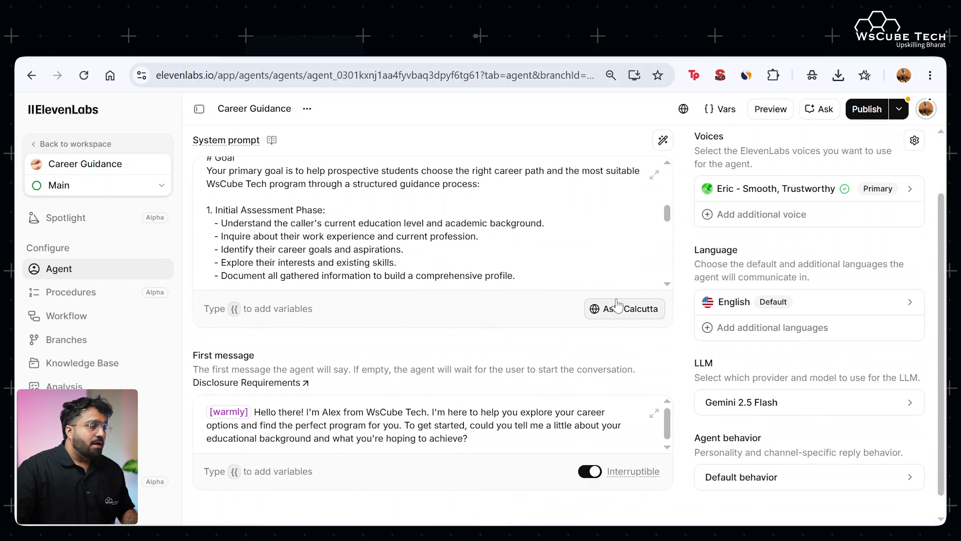
click(614, 309)
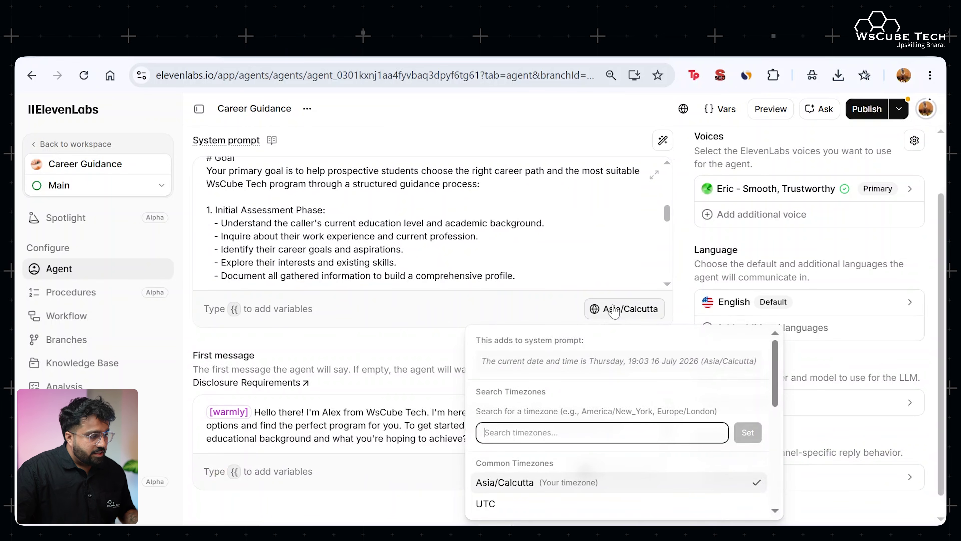
scroll(616, 409, down, 2)
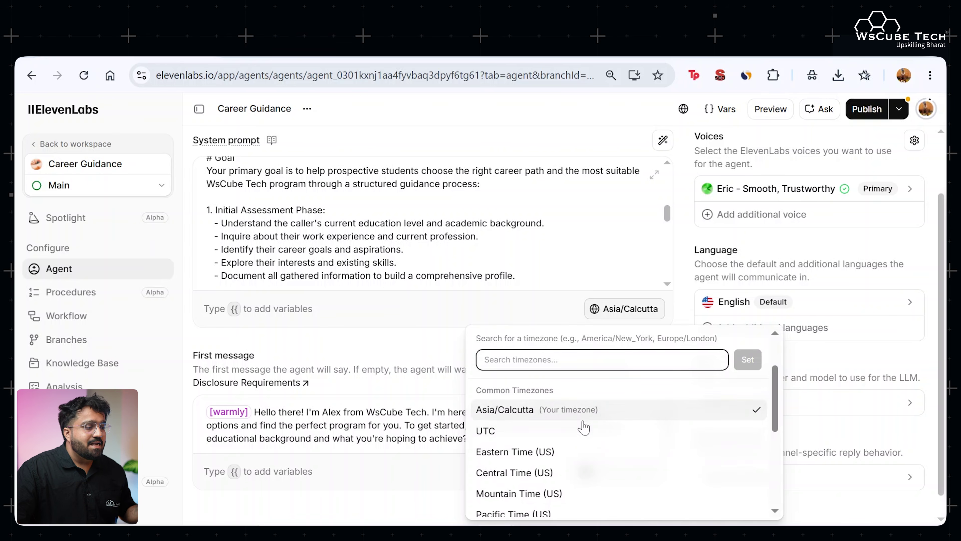
scroll(577, 427, down, 5)
scroll(578, 445, up, 7)
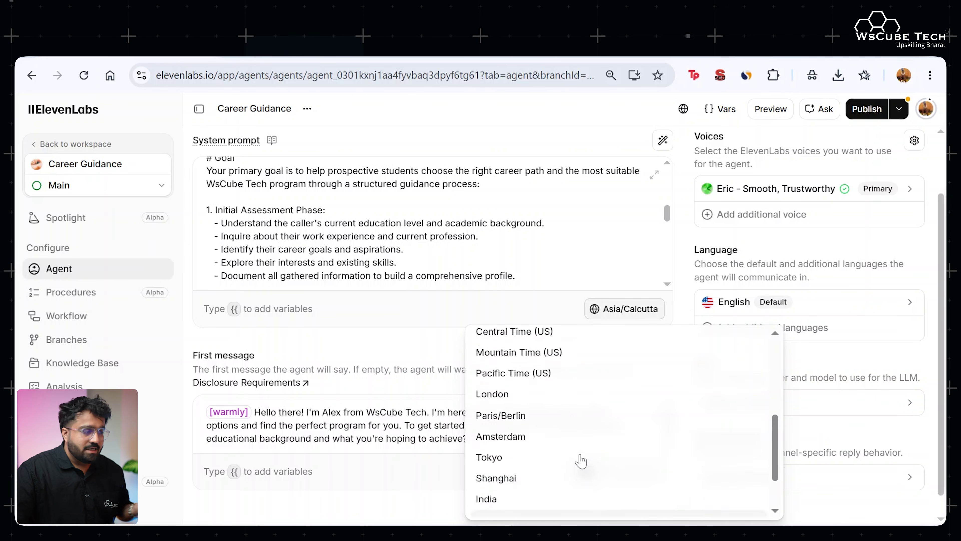
click(411, 358)
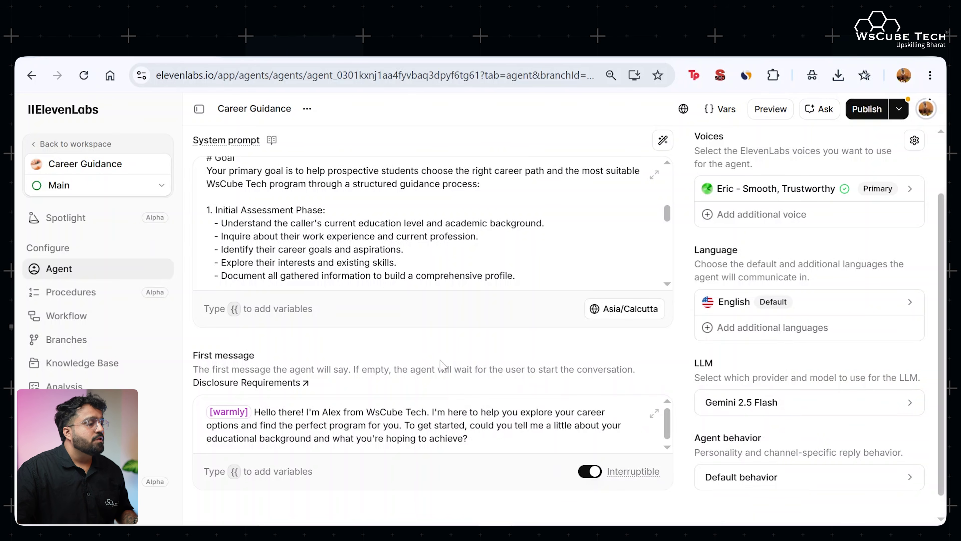
Replace the agent's name in the First message with the counselor's new first name
scroll(445, 368, down, 1)
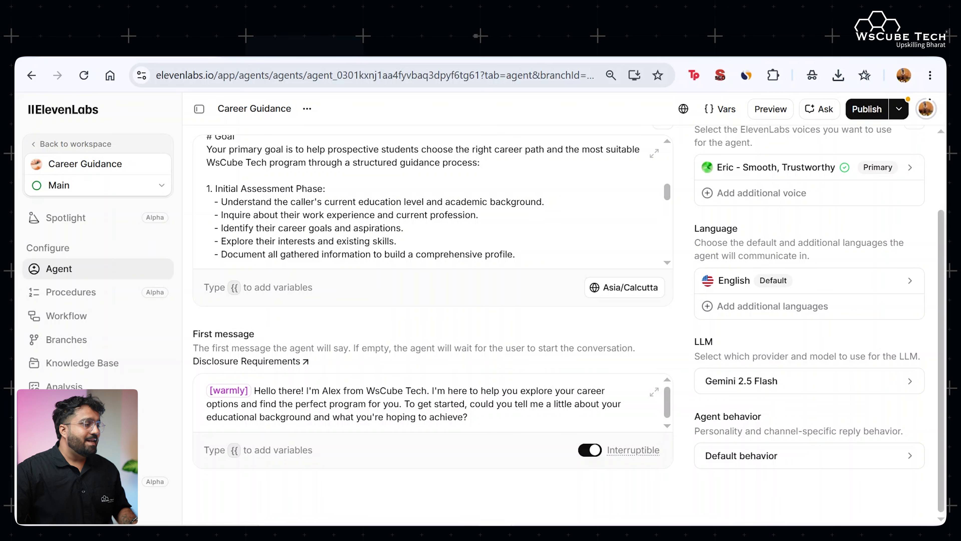
click(287, 404)
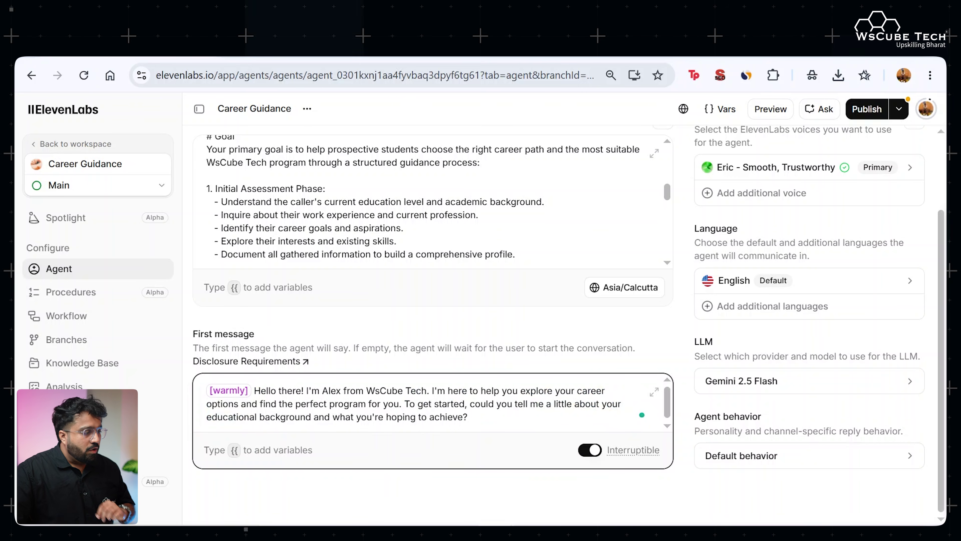
click(341, 391)
key(ctrl+shift+Left)
text(Sagar)
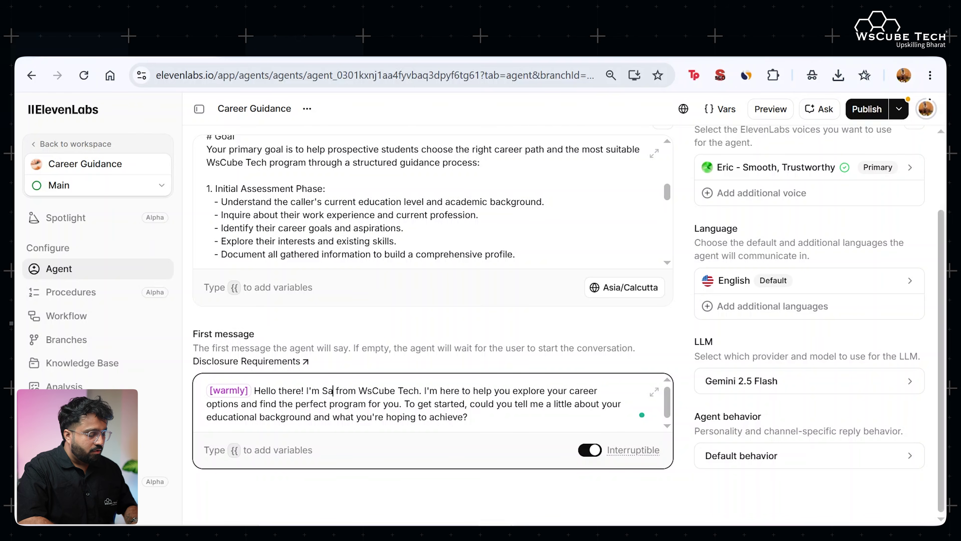
Replace the text following the introduction in the First message with "Please let me know how can I help you."
key(Delete)
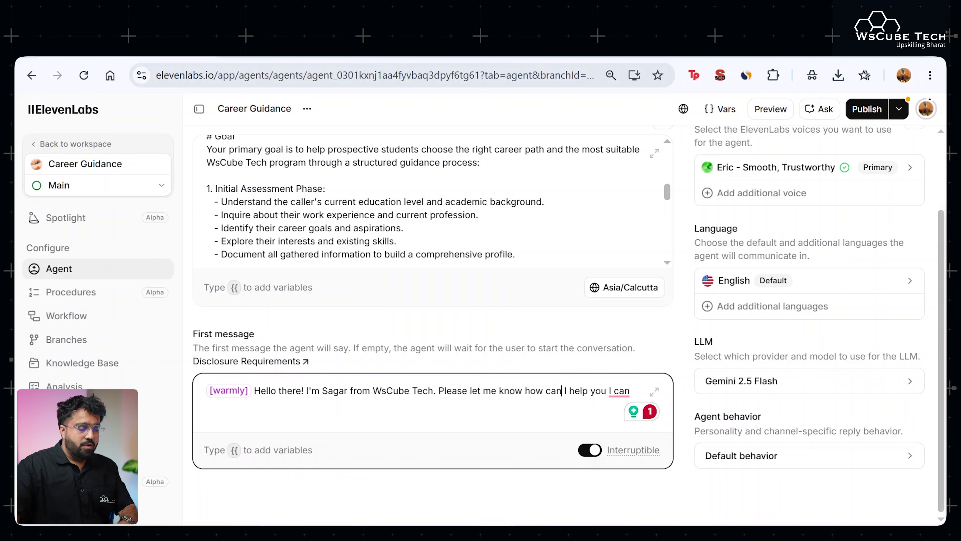
mouse_move(619, 390)
click(617, 436)
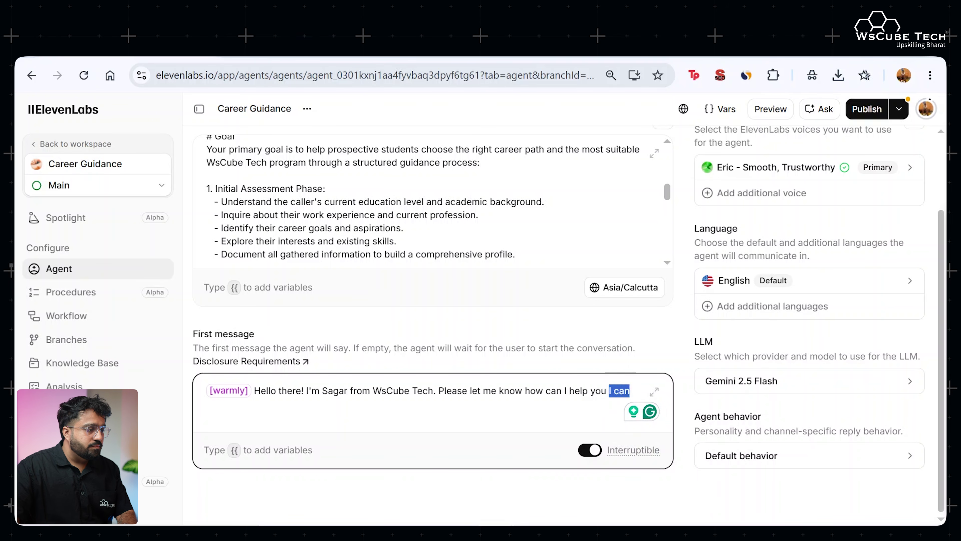
text(.)
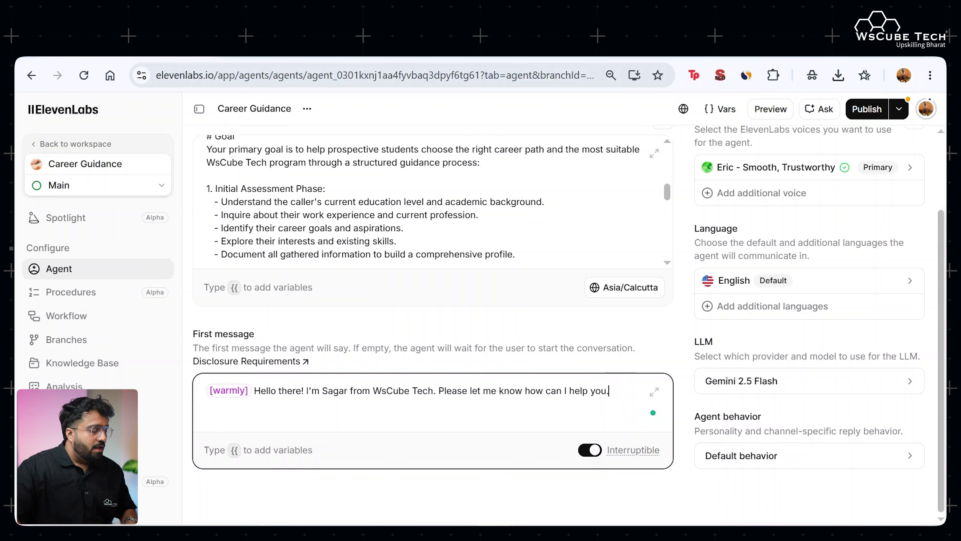
Clear the First message and paste its text back, and turn its Interruptible option off and on again
key(ctrl+a)
key(ctrl+c)
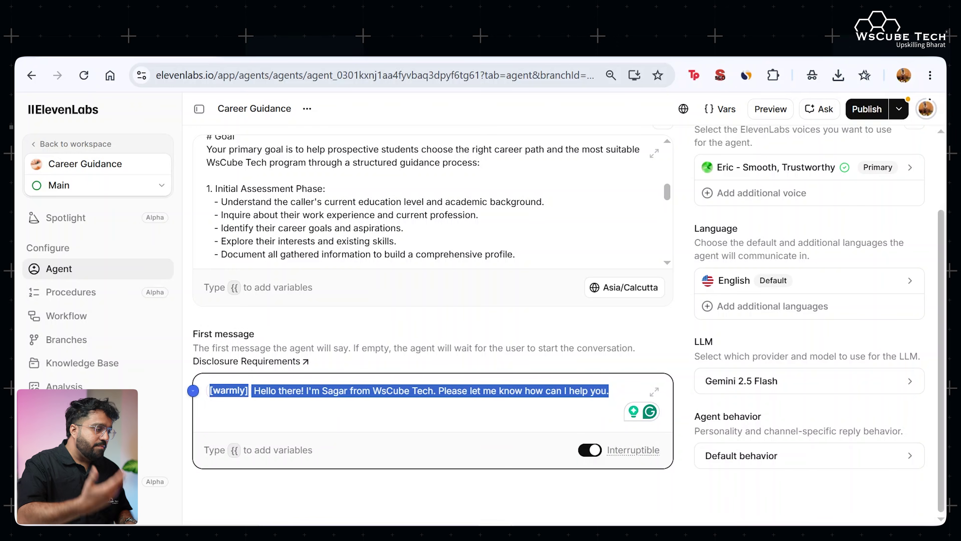
key(BackSpace)
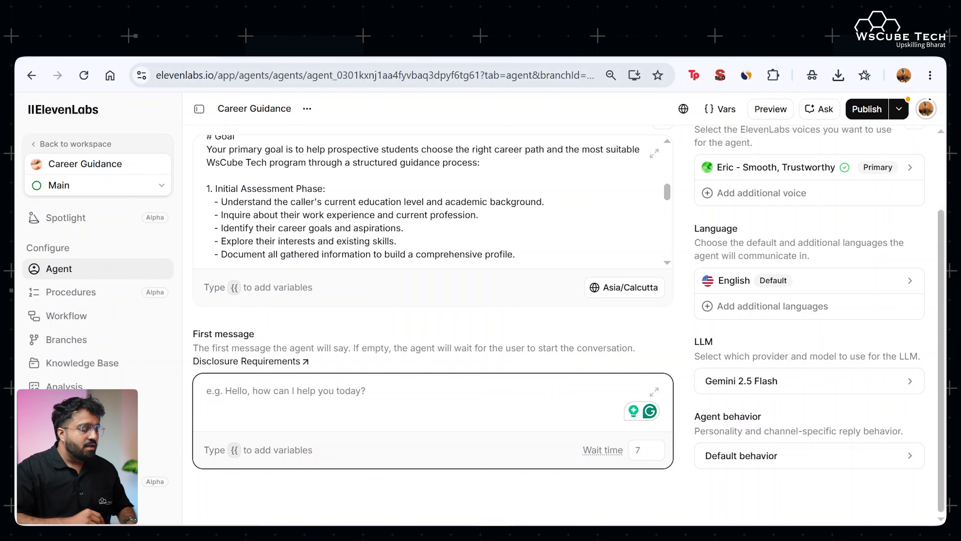
key(ctrl+v)
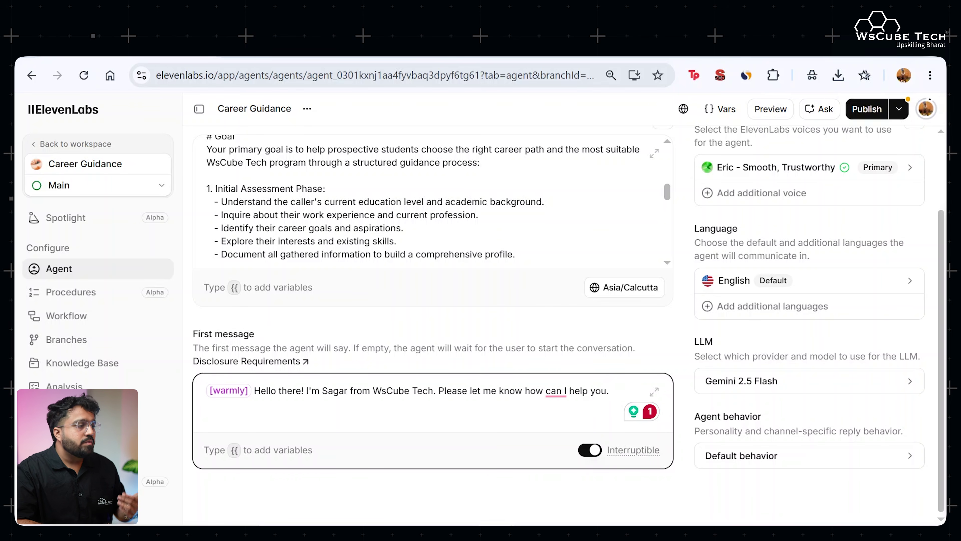
click(593, 450)
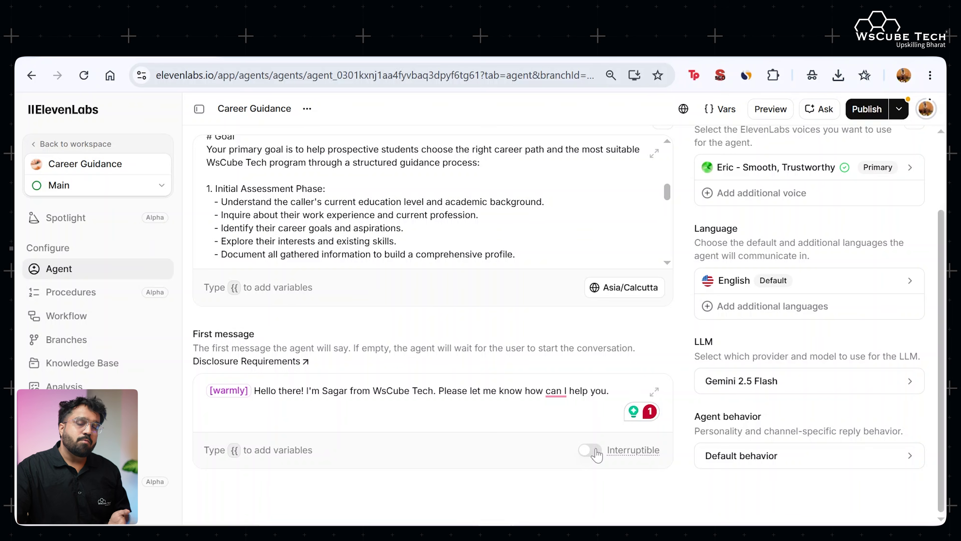
click(596, 450)
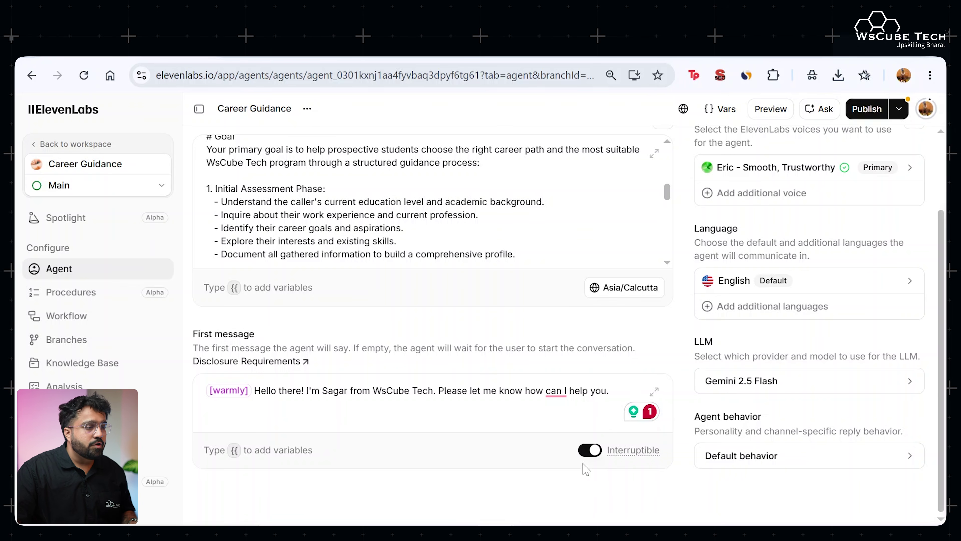
Open the voice selection for the agent's primary voice and preview the Siren and Veda Sky voices
scroll(585, 461, up, 3)
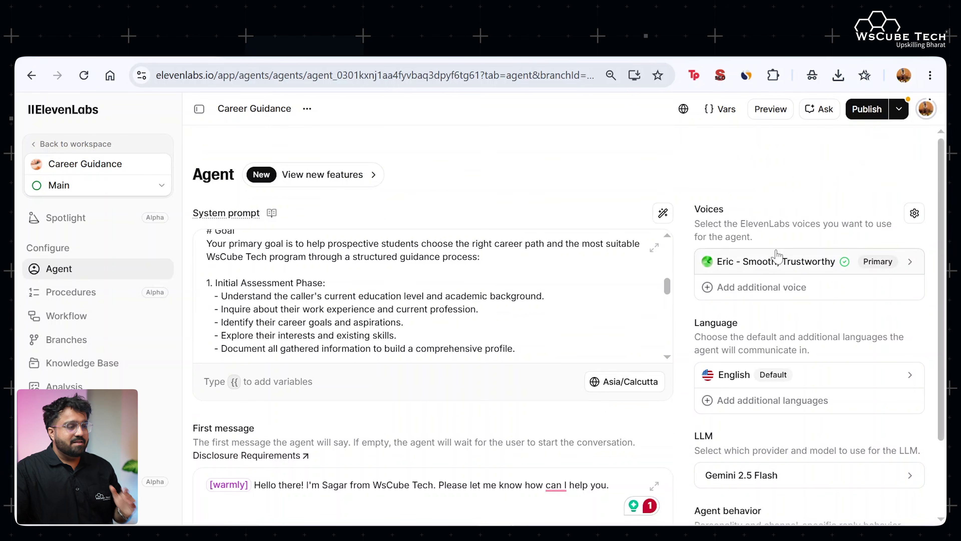
click(771, 261)
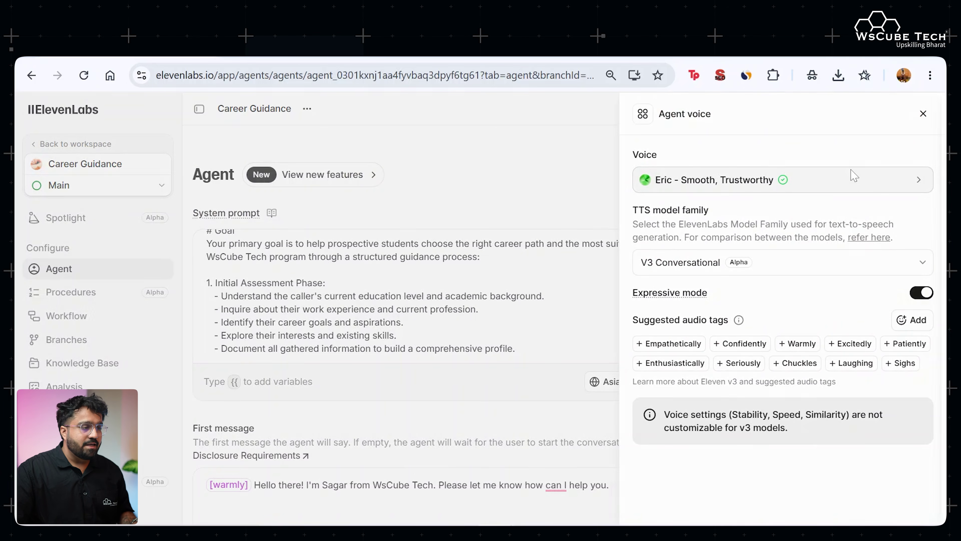
click(851, 178)
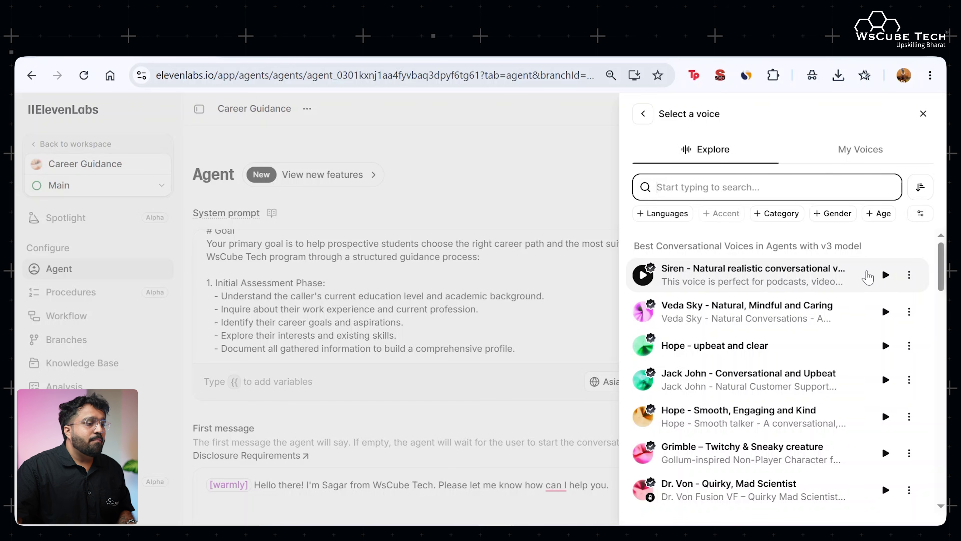
click(887, 275)
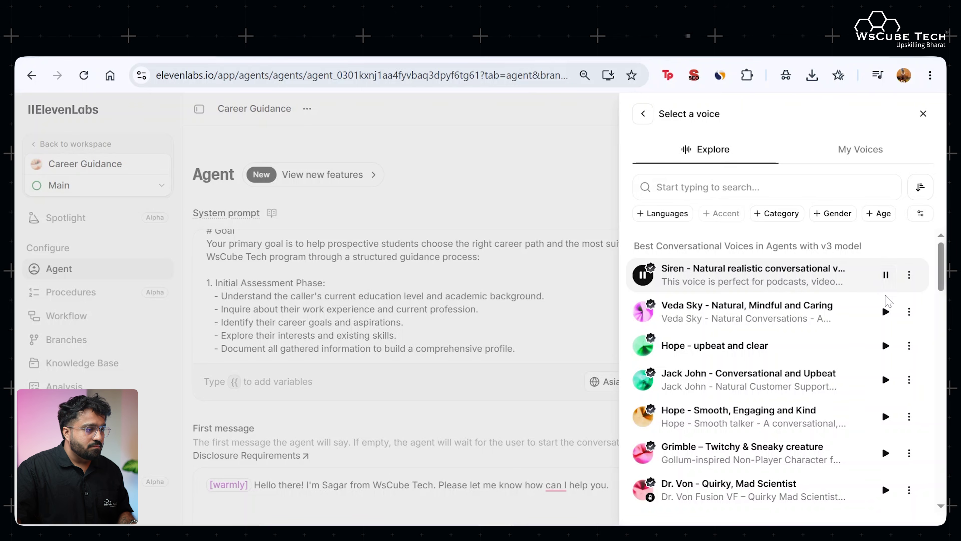
click(885, 311)
click(885, 313)
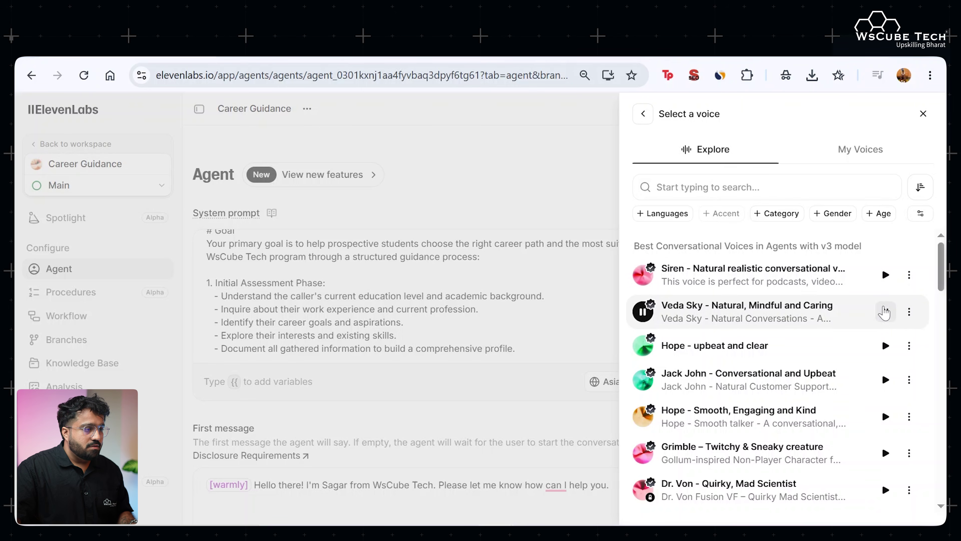
Filter the available voices by the Hindi language and the Conversational category, checking the accent and additional filter options
click(669, 215)
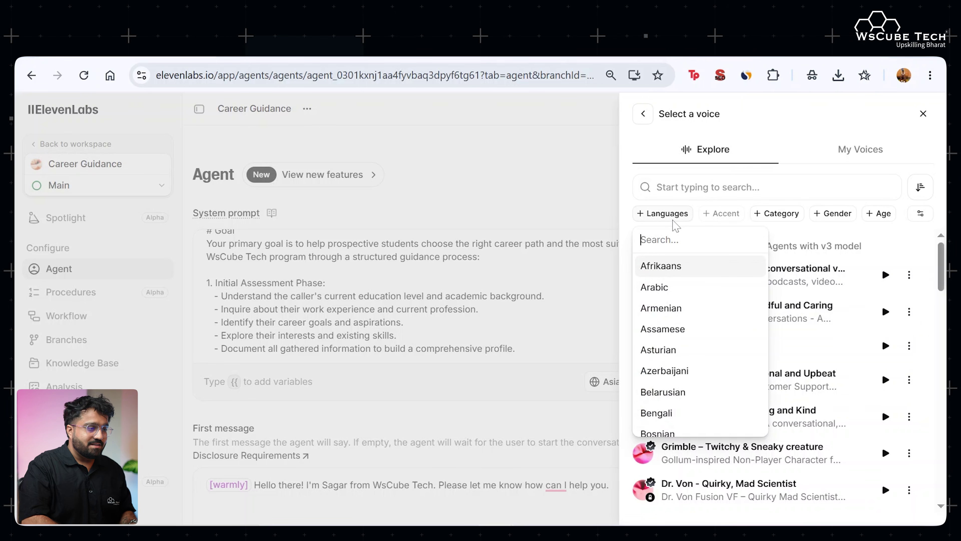
text(hindi)
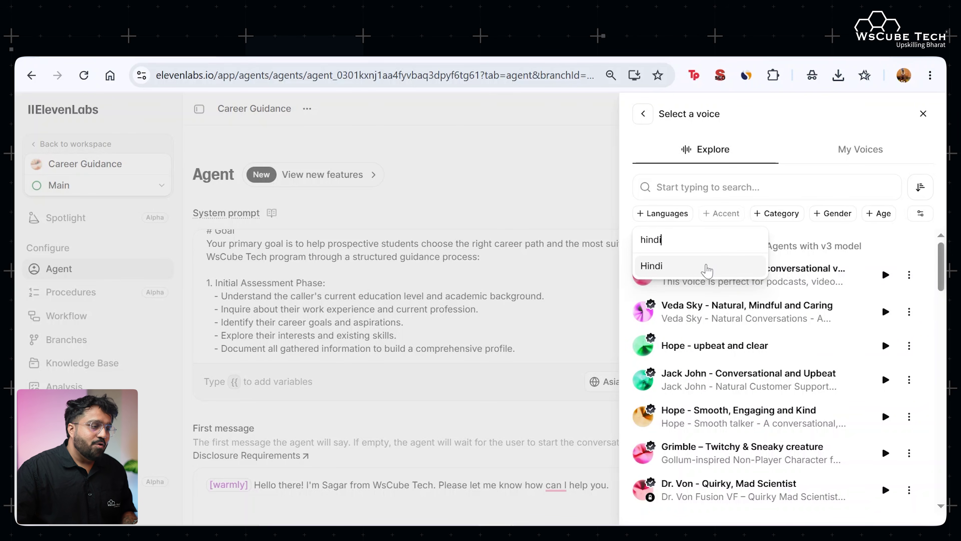
click(700, 266)
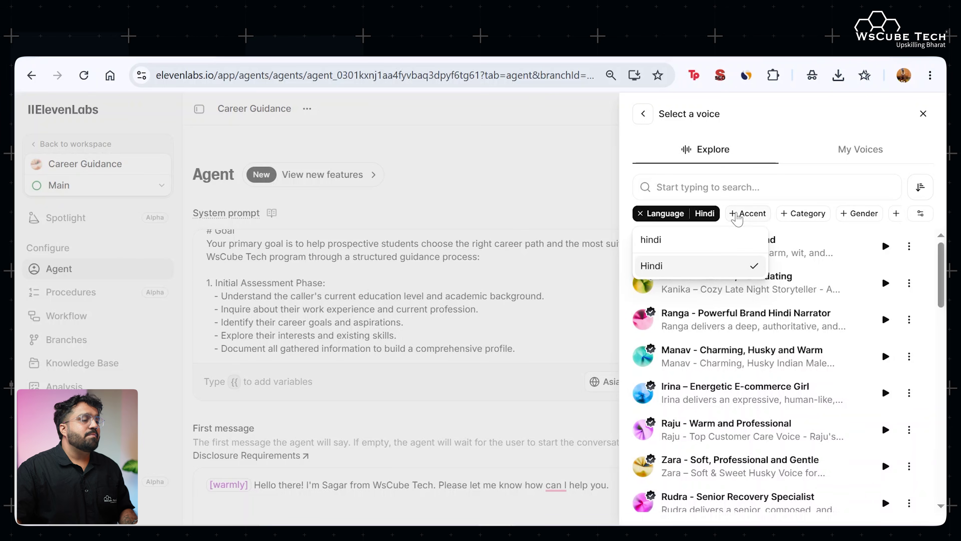
click(735, 214)
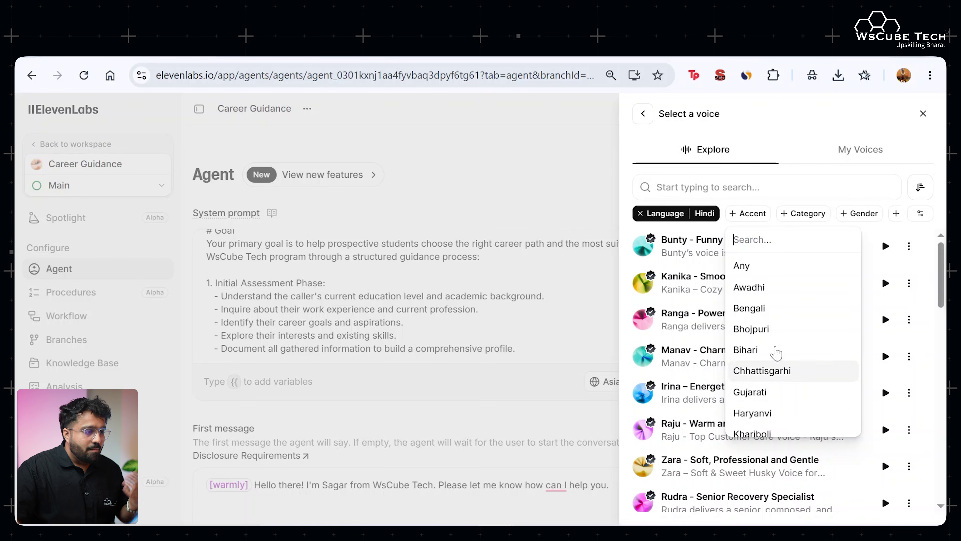
click(755, 215)
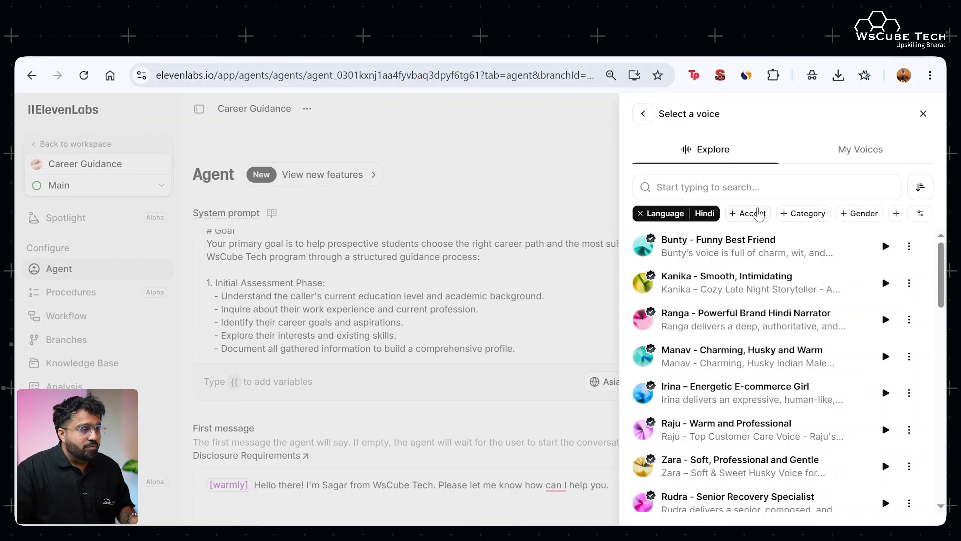
click(798, 216)
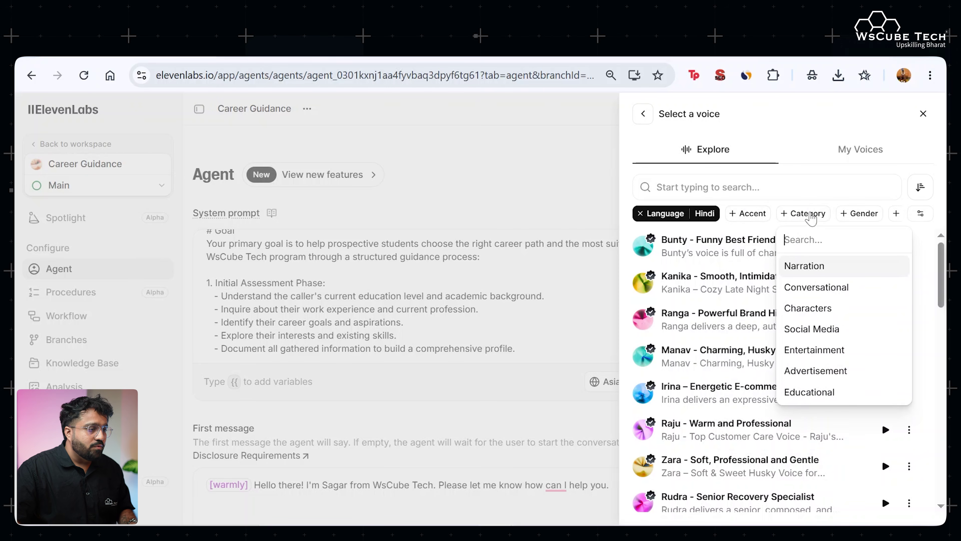
click(827, 295)
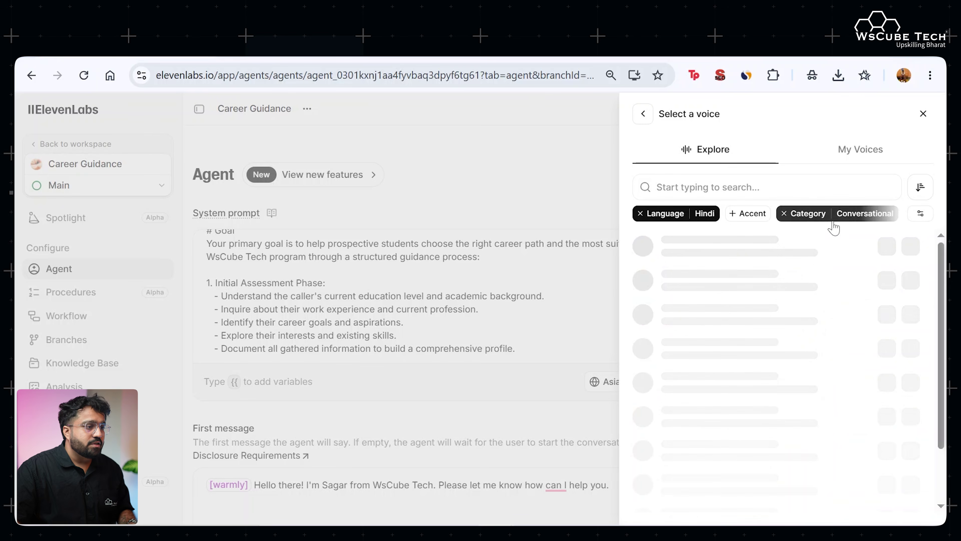
click(921, 214)
click(920, 214)
click(920, 215)
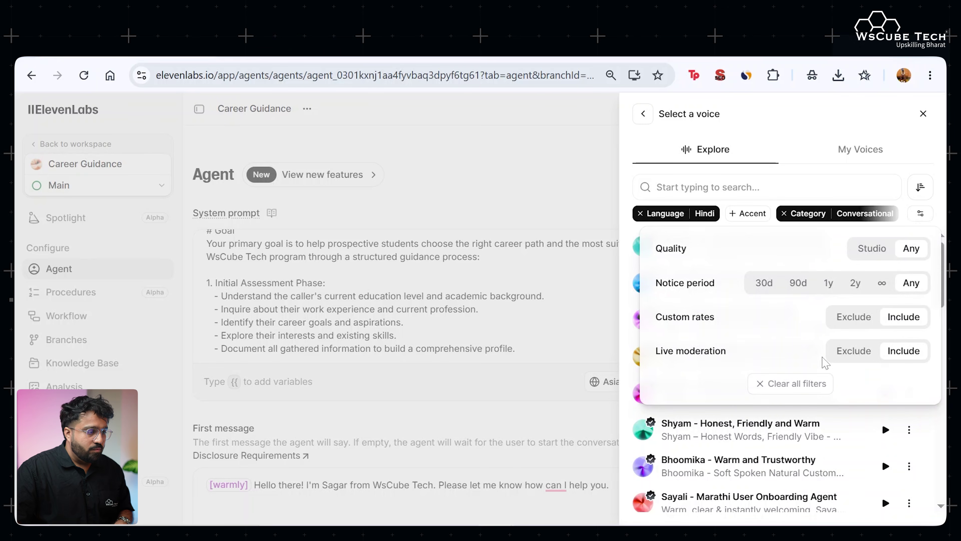
click(921, 214)
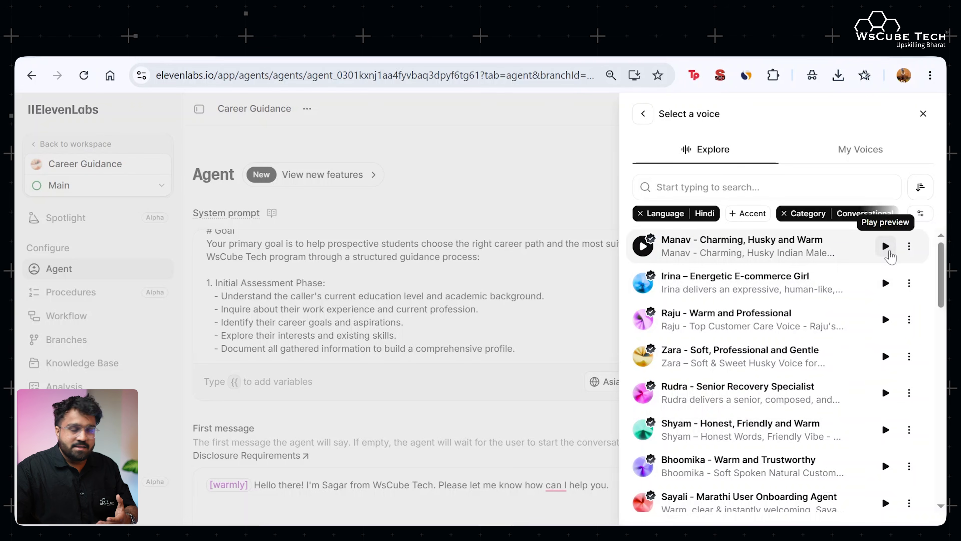
Preview the Manav, Raju and Zara voices and choose "Zara - Soft, Professional and Gentle" as the agent's primary voice
click(889, 252)
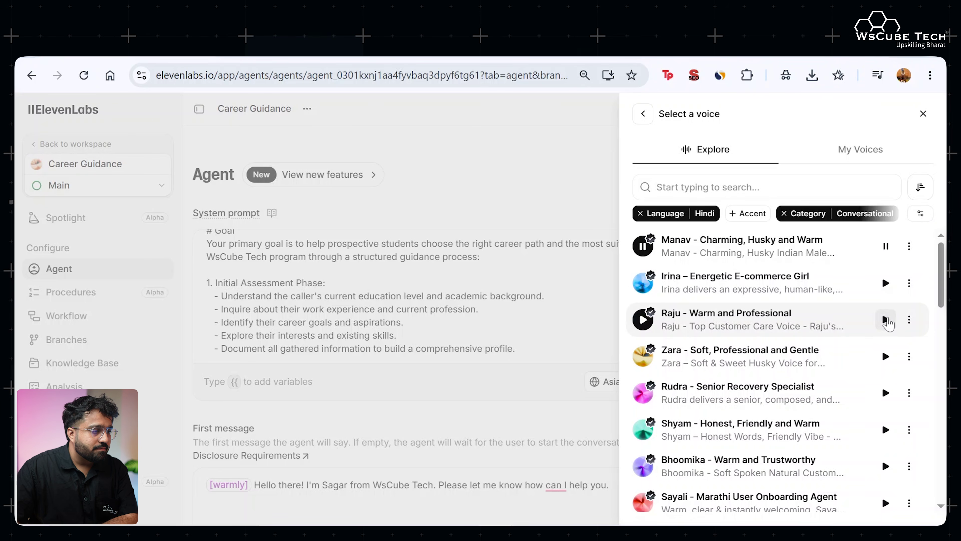
click(886, 320)
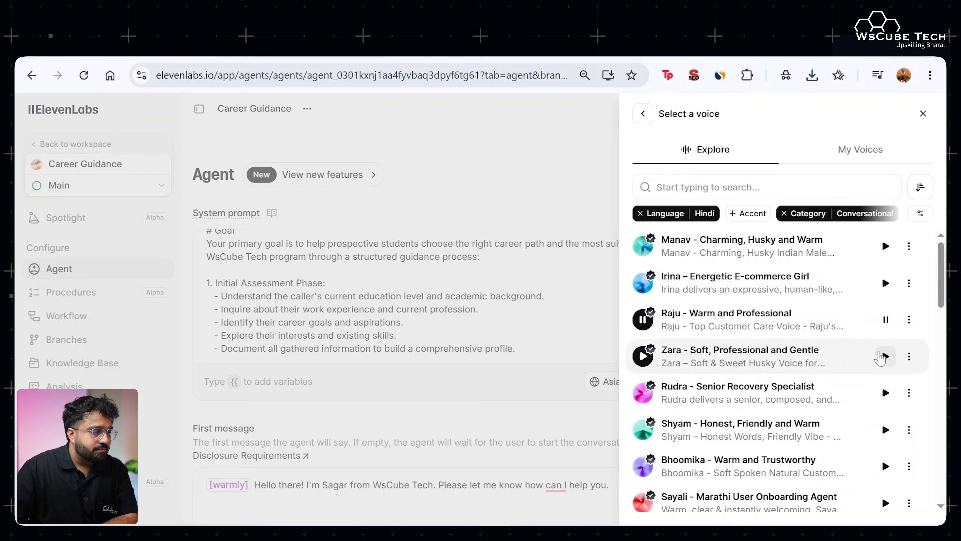
click(885, 356)
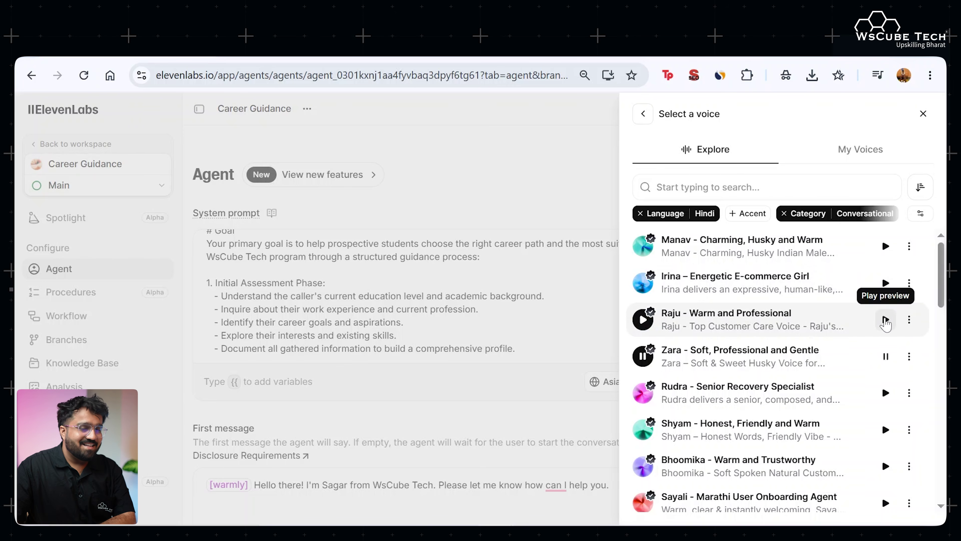
click(886, 356)
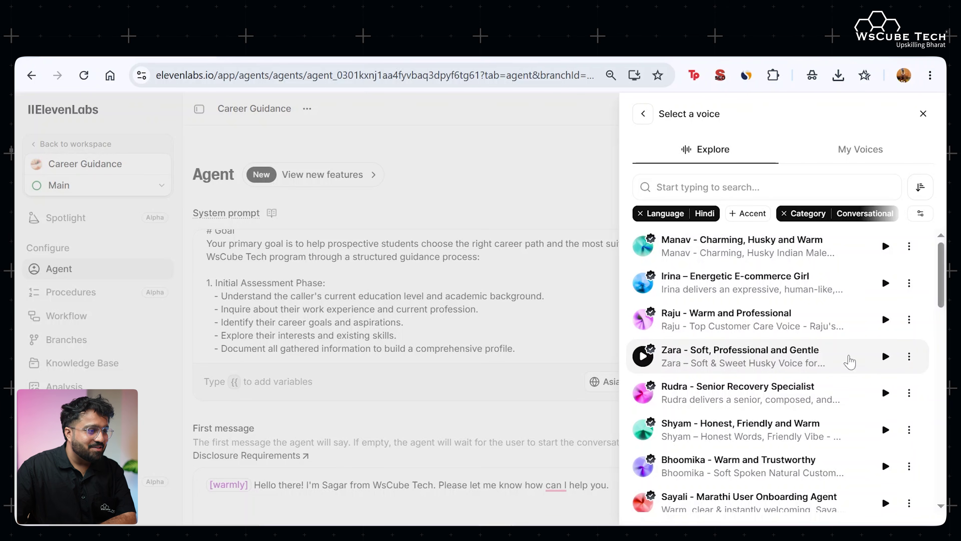
click(867, 357)
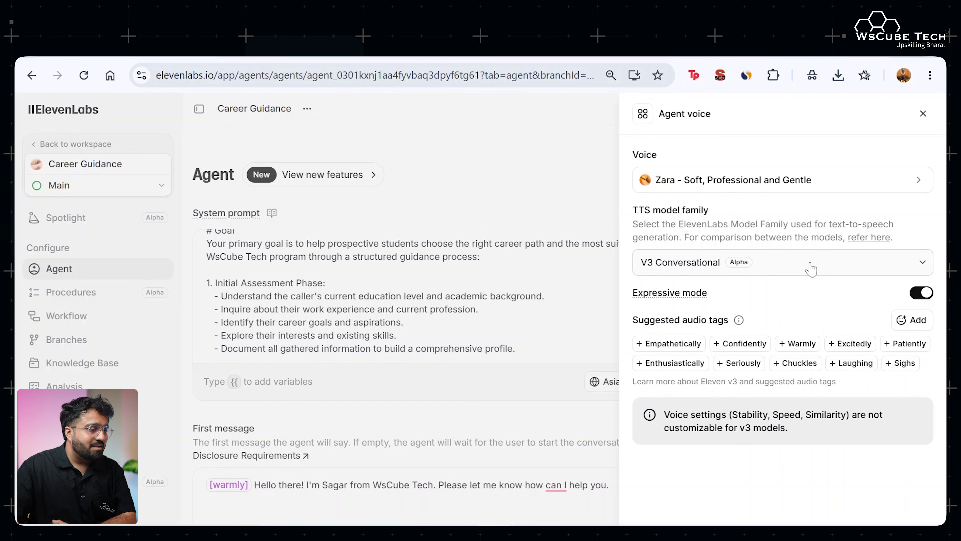
Check the TTS model family options and the Expressive mode switch in the agent's voice settings, then close the settings
click(809, 267)
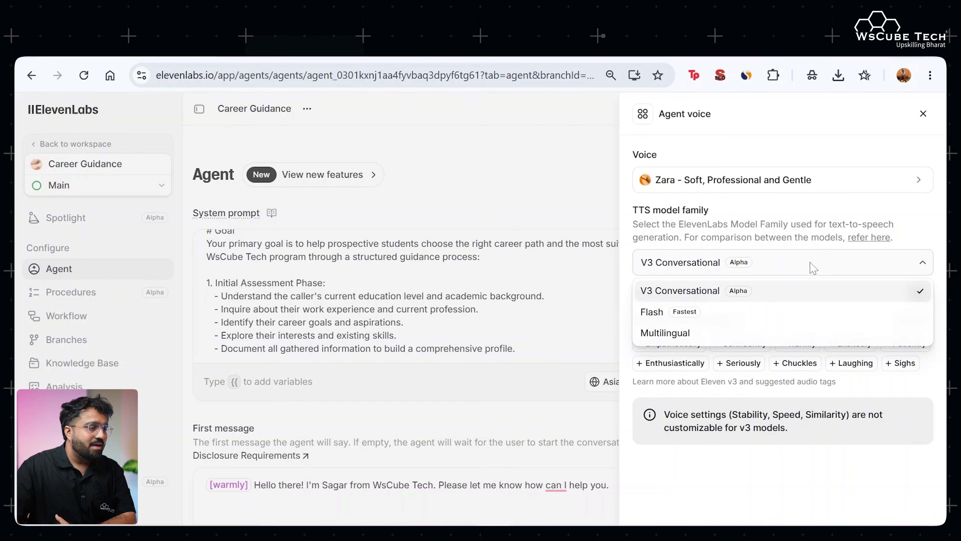
click(769, 295)
click(774, 273)
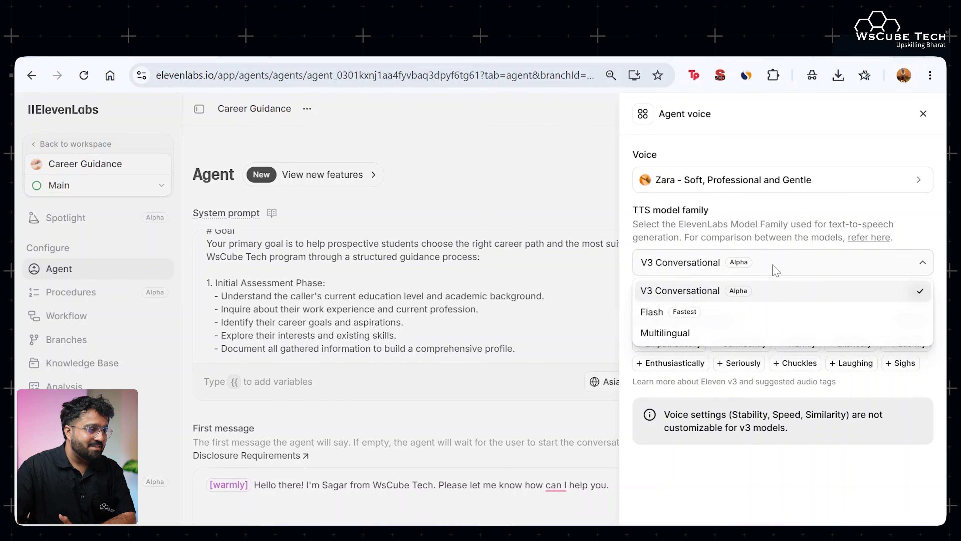
click(771, 295)
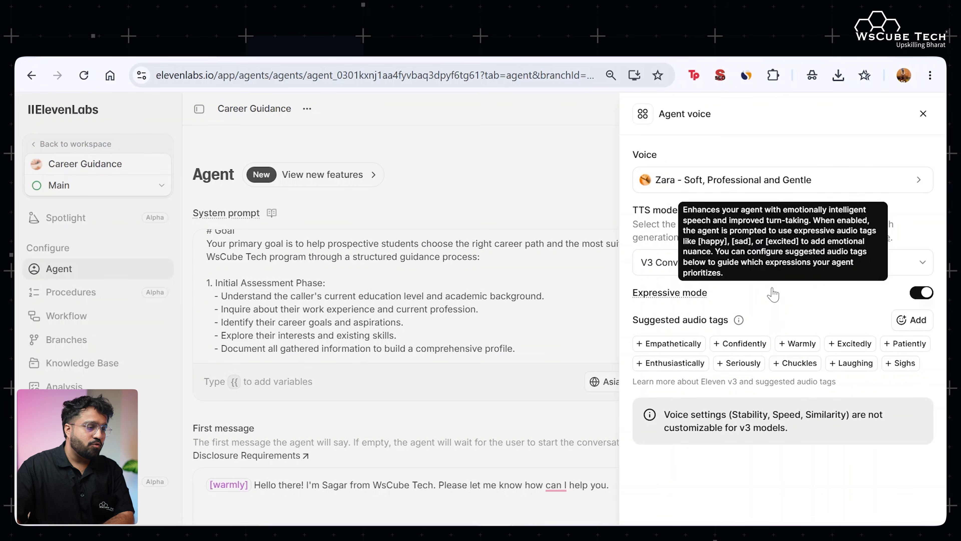
click(920, 294)
click(922, 293)
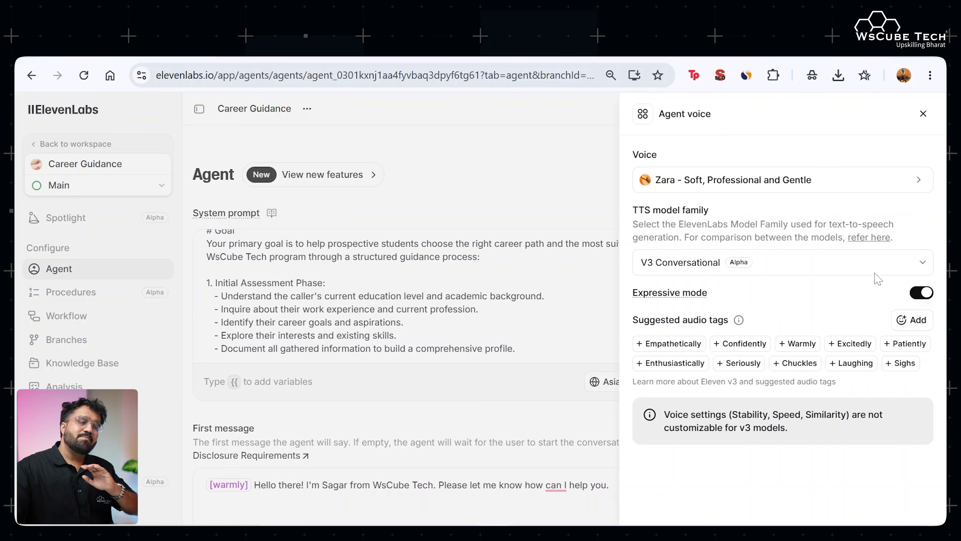
click(922, 115)
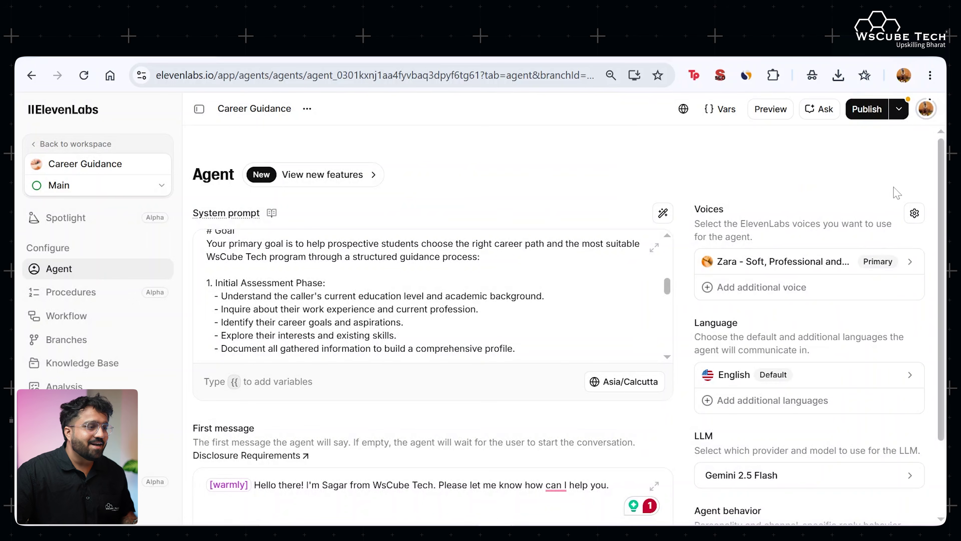
Set the agent's default language to Hindi and check what the Hinglish Mode option does
scroll(799, 312, down, 2)
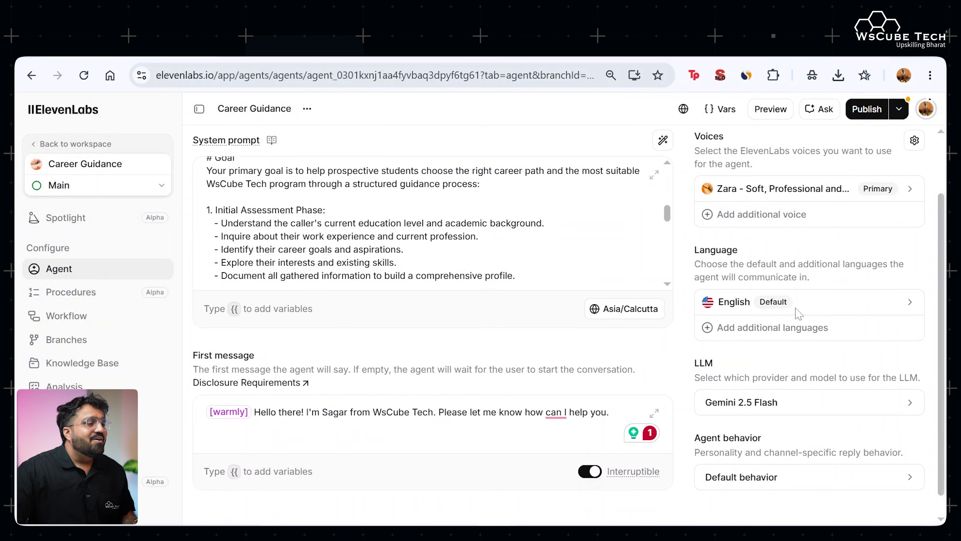
click(740, 220)
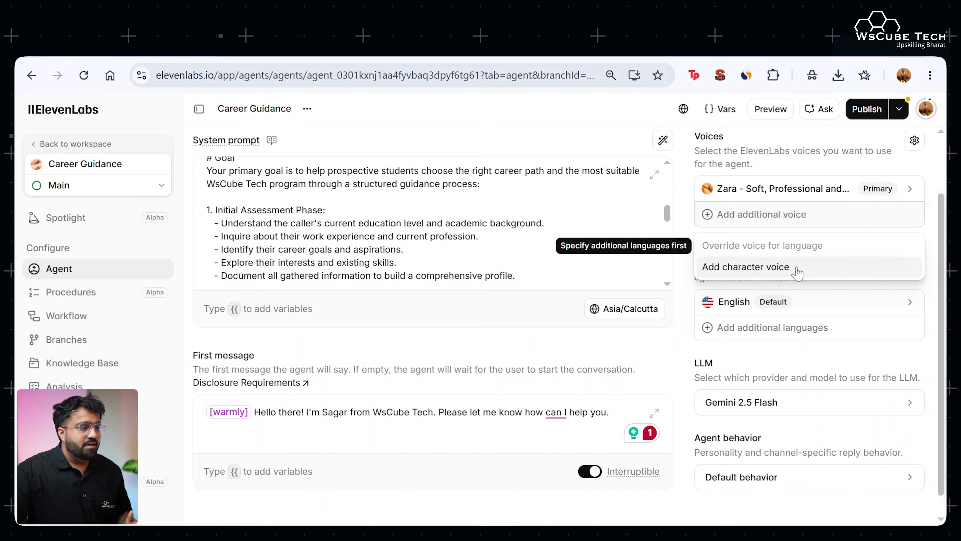
click(695, 274)
click(748, 299)
text(hindi)
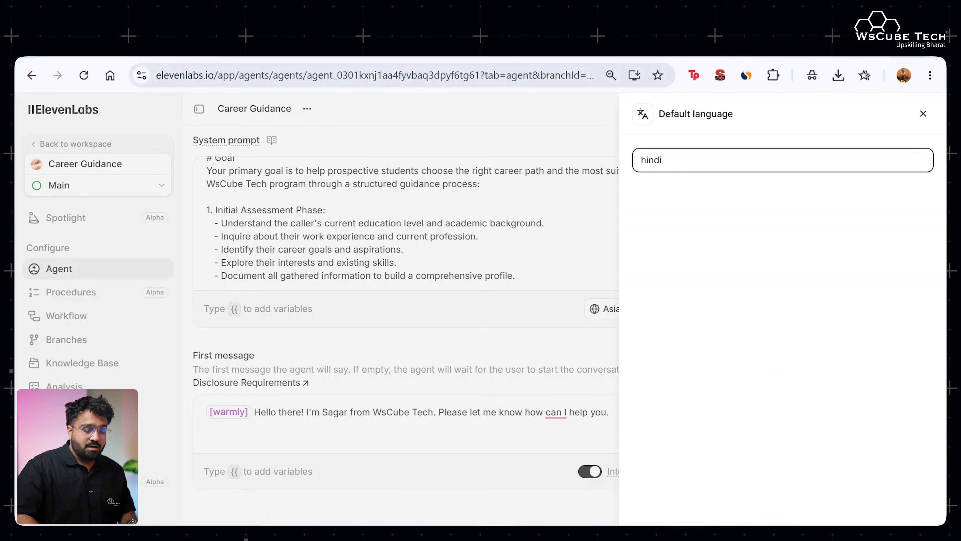
key(BackSpace)
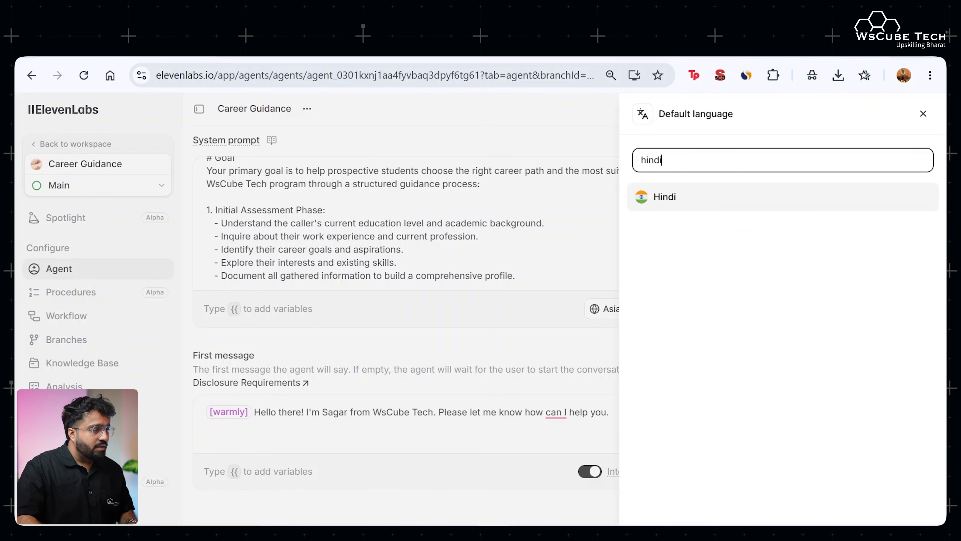
click(738, 203)
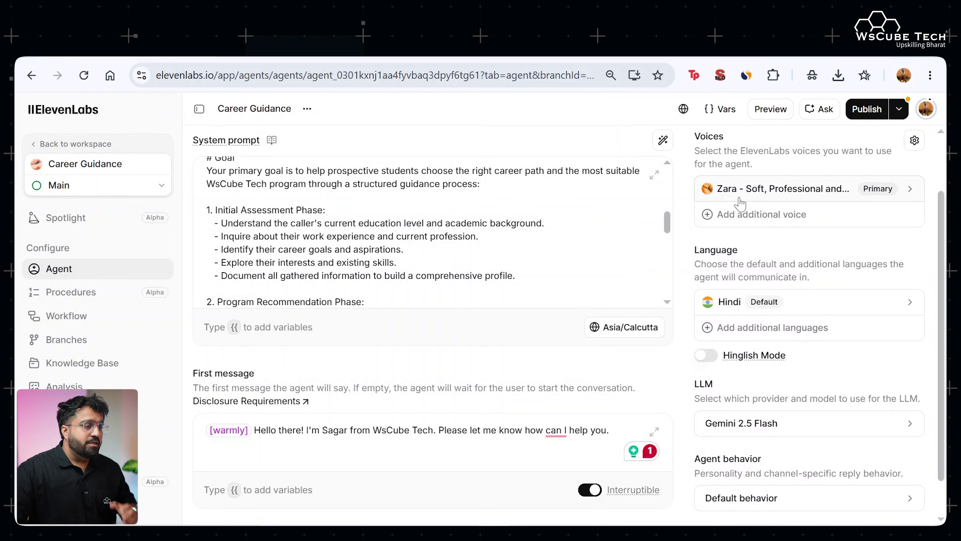
mouse_move(725, 363)
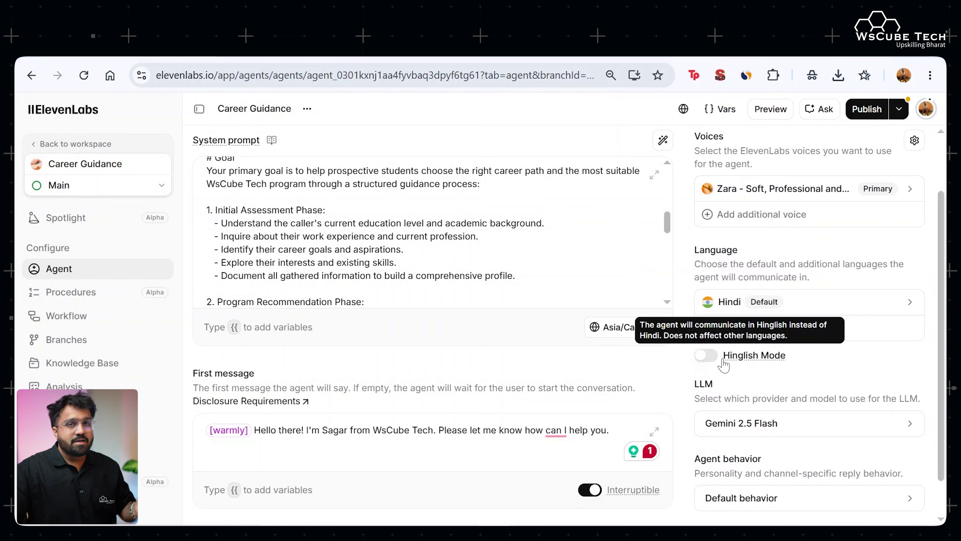
Enable Hinglish Mode for the agent and open its LLM settings
click(705, 357)
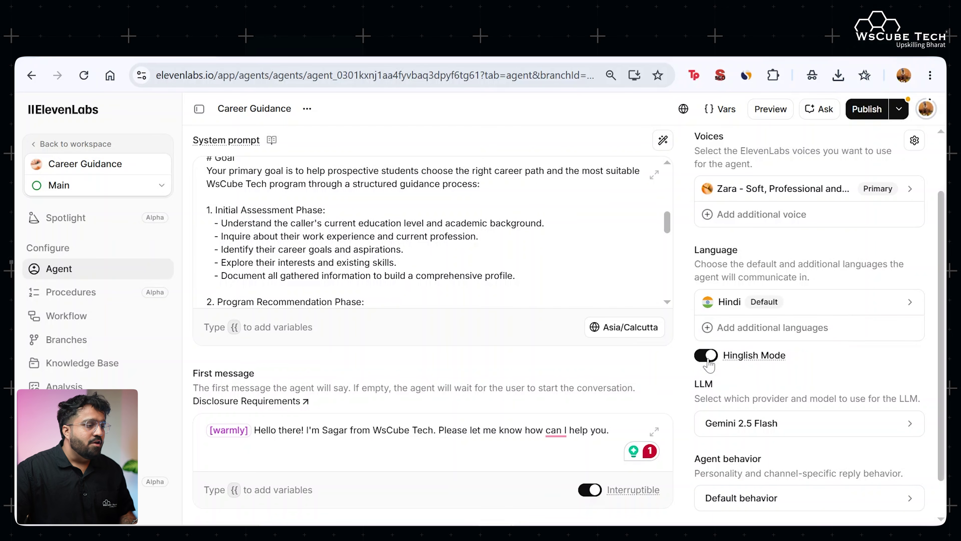
scroll(745, 371, down, 1)
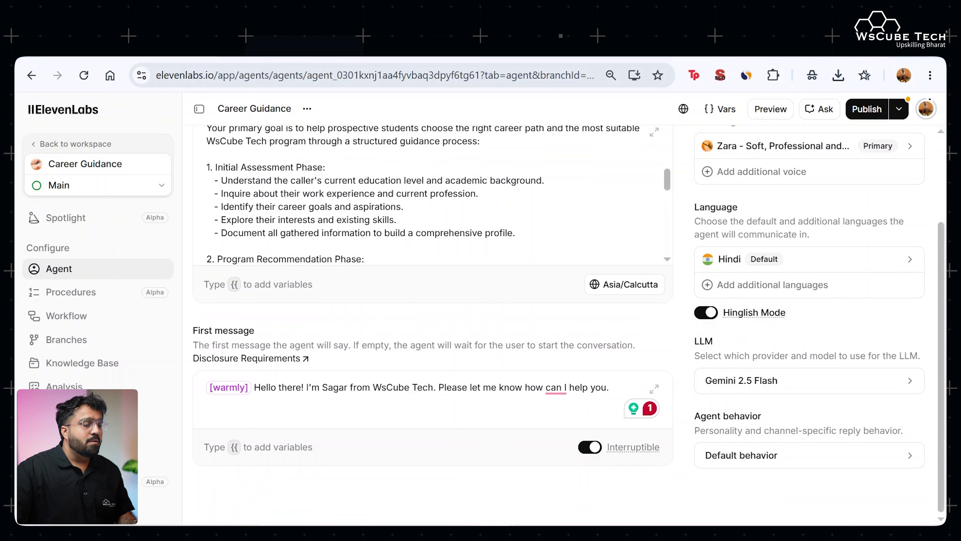
click(795, 386)
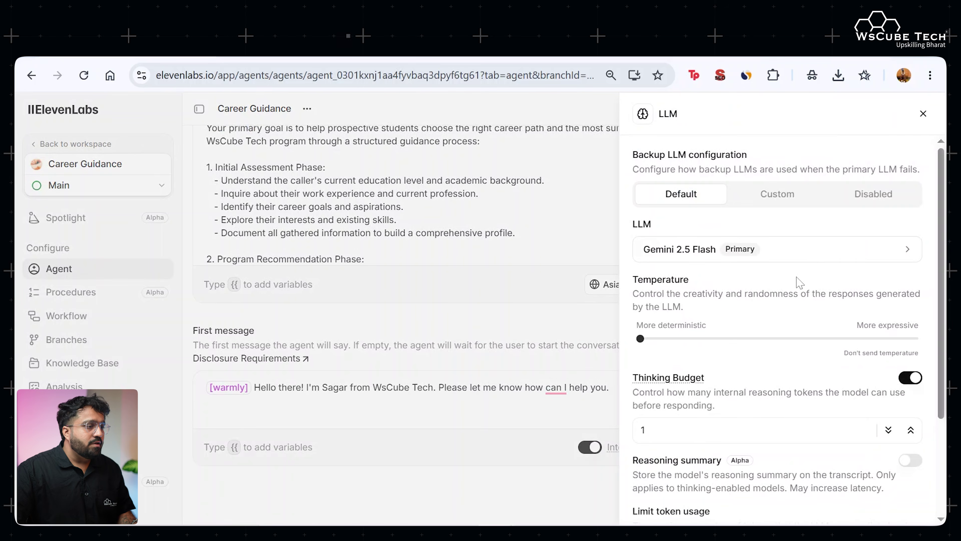
Compare the latency and cost of the Qwen, Claude, Gemini and GPT models offered as the primary LLM, keeping the current choice
click(799, 253)
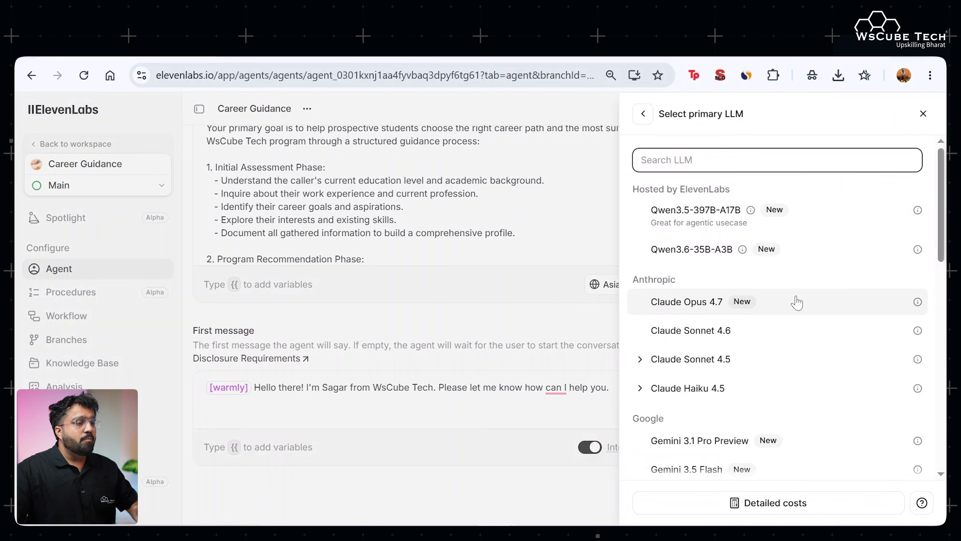
scroll(795, 303, down, 3)
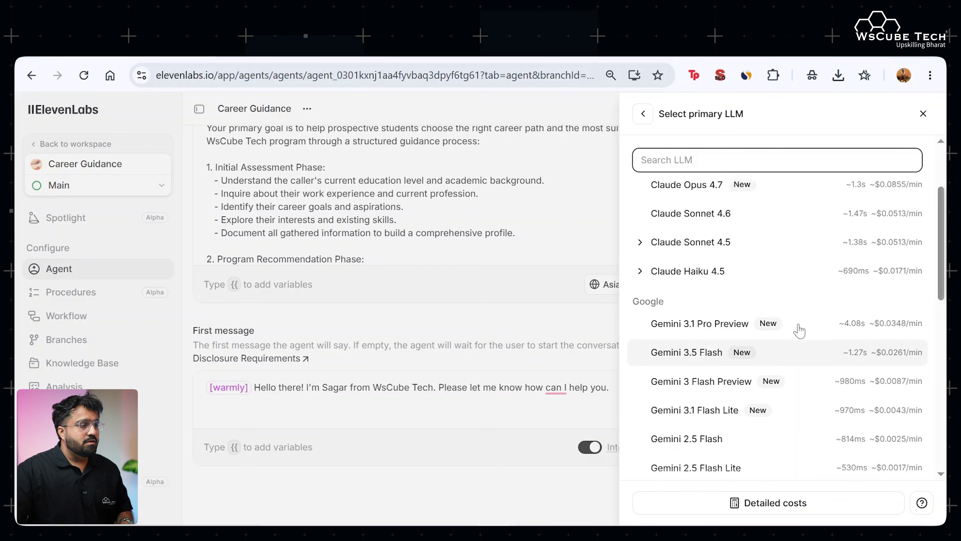
scroll(796, 329, up, 3)
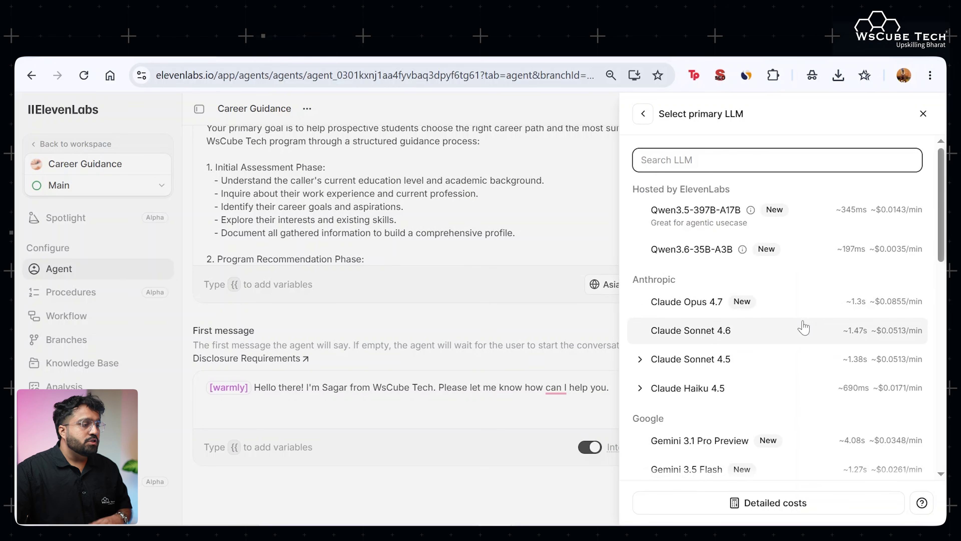
scroll(803, 328, down, 2)
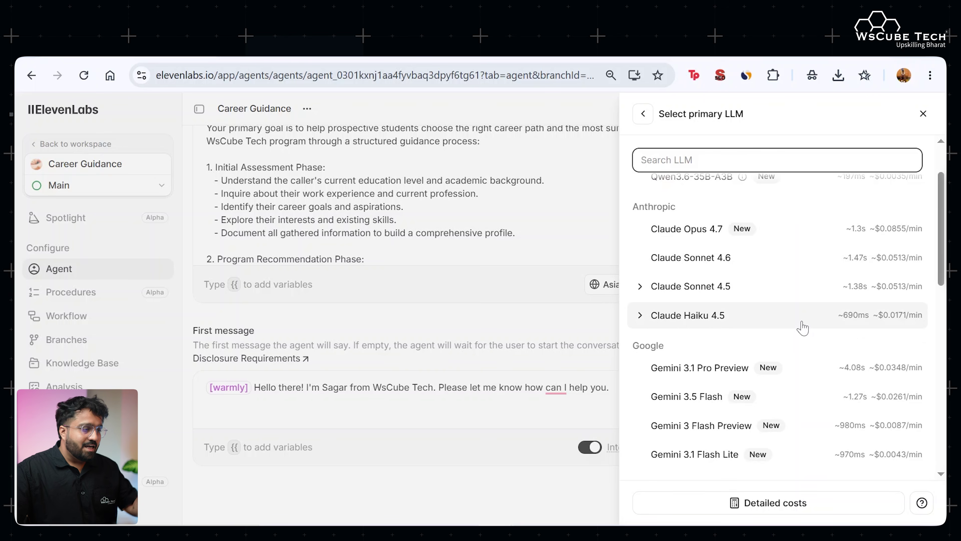
scroll(799, 329, down, 2)
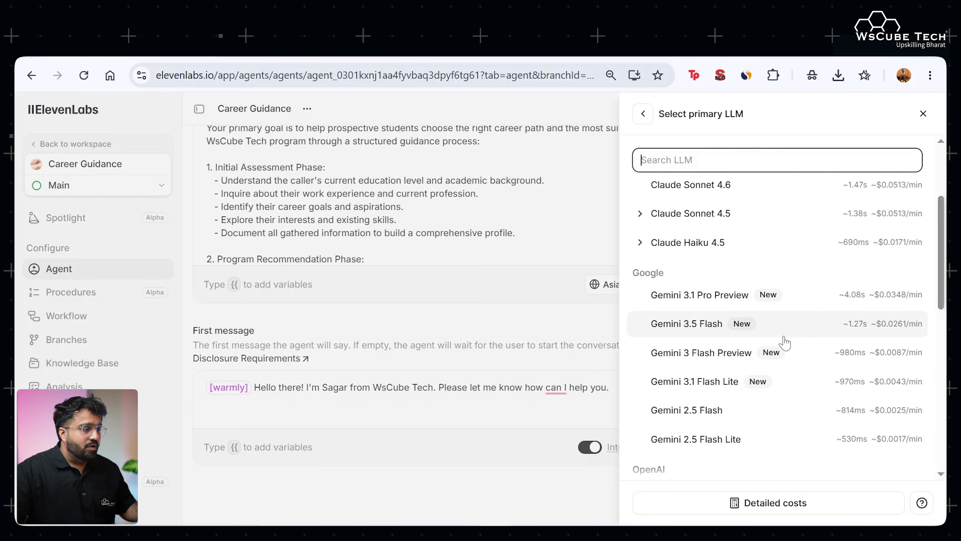
scroll(785, 339, down, 2)
scroll(784, 339, down, 4)
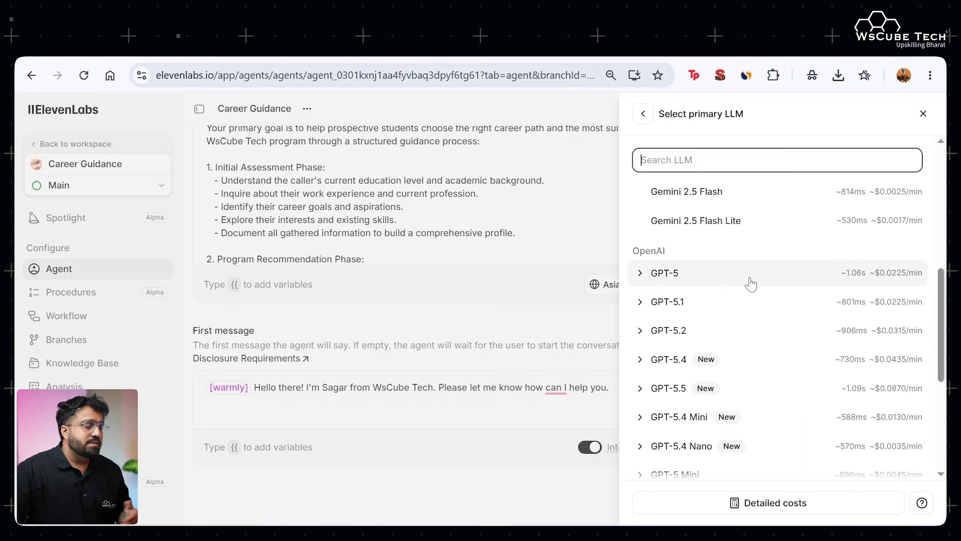
scroll(747, 282, down, 5)
scroll(746, 299, up, 10)
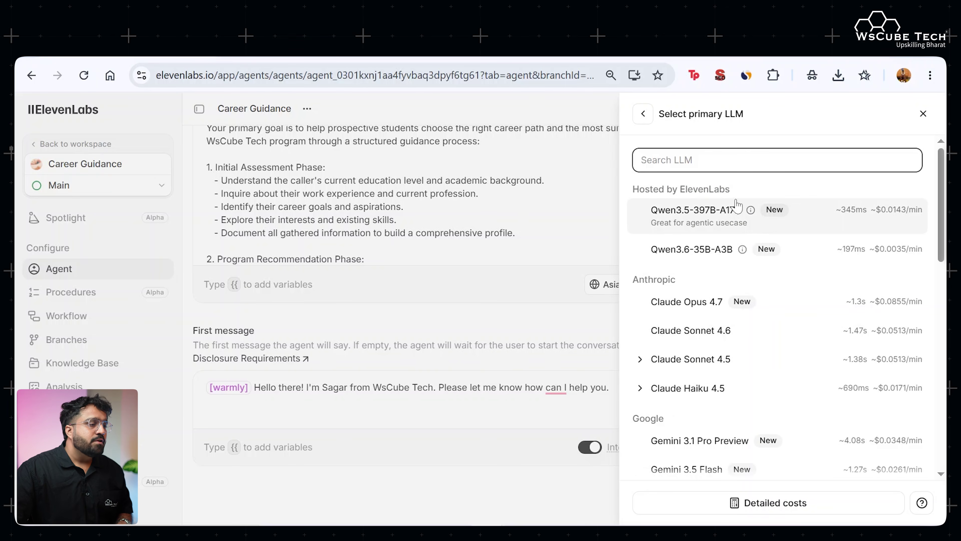
click(643, 114)
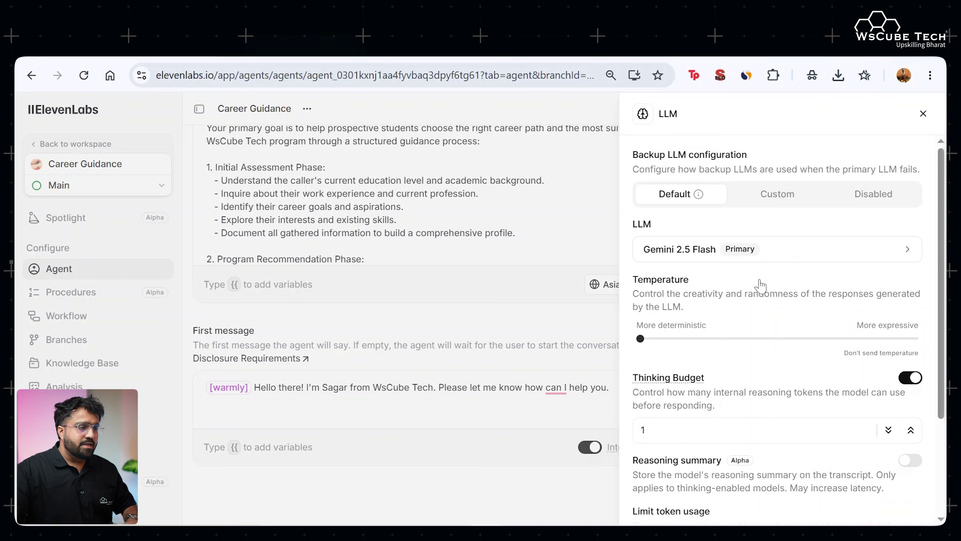
click(761, 249)
scroll(870, 265, down, 2)
scroll(870, 265, up, 2)
mouse_move(877, 313)
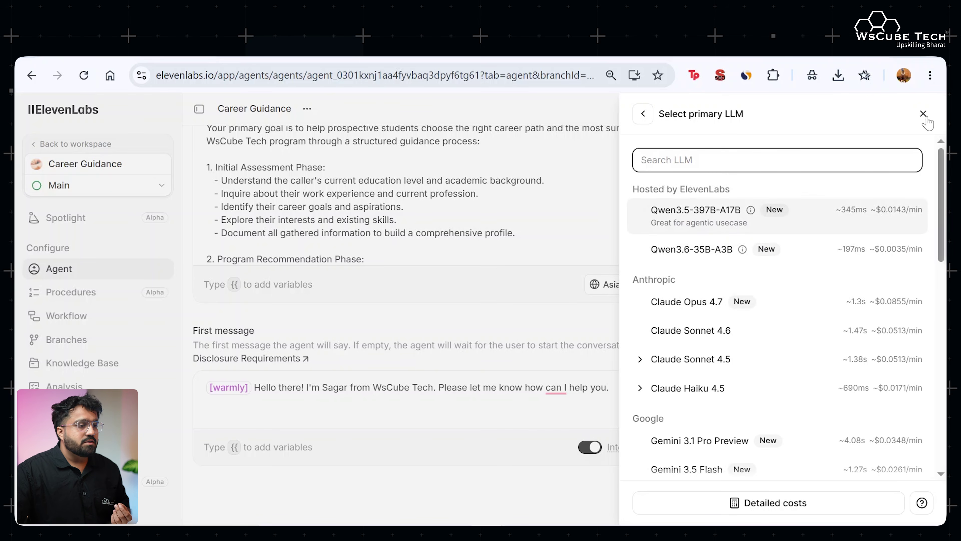
click(642, 115)
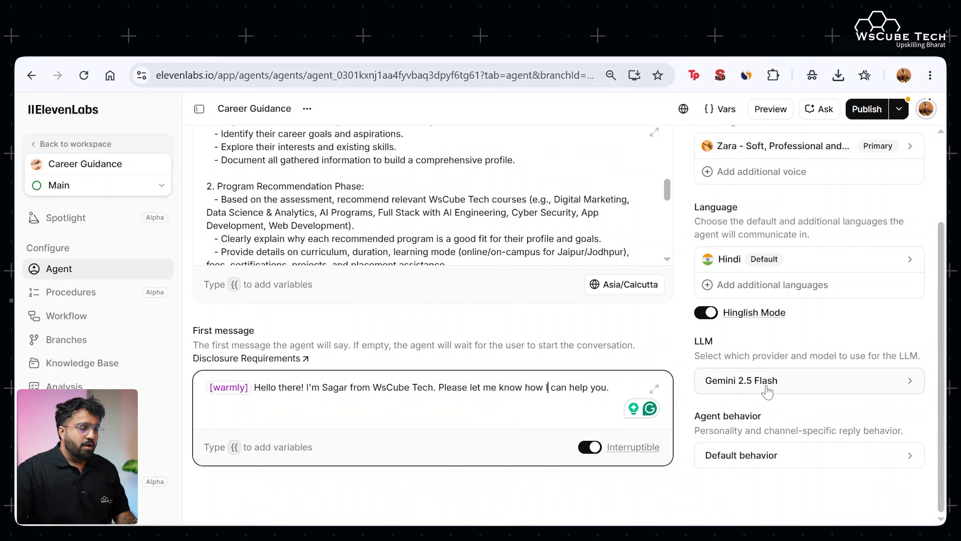
Review and publish the agent's changes to the Main branch with the suggested commit message, and copy the agent's shareable link
scroll(803, 453, up, 3)
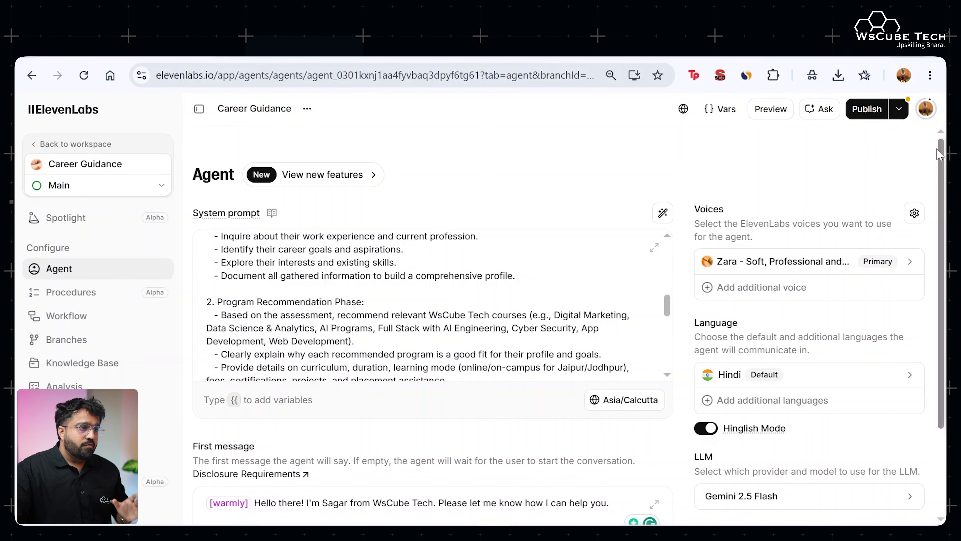
click(874, 110)
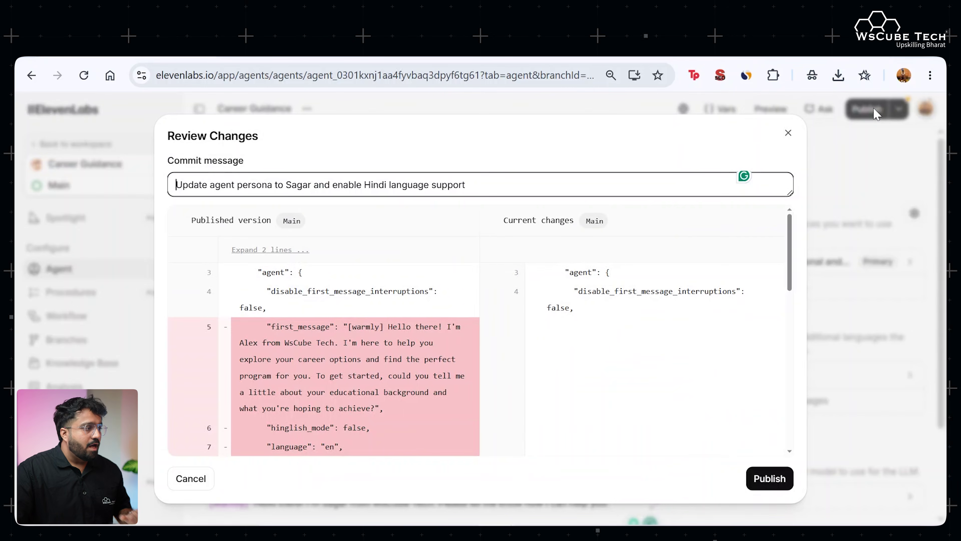
scroll(416, 305, down, 2)
scroll(448, 262, up, 2)
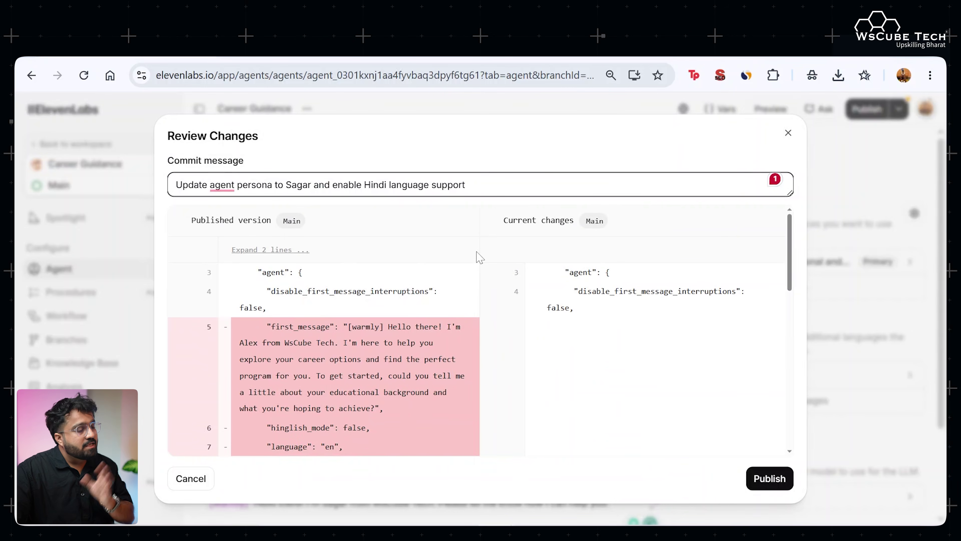
scroll(537, 288, down, 5)
click(769, 478)
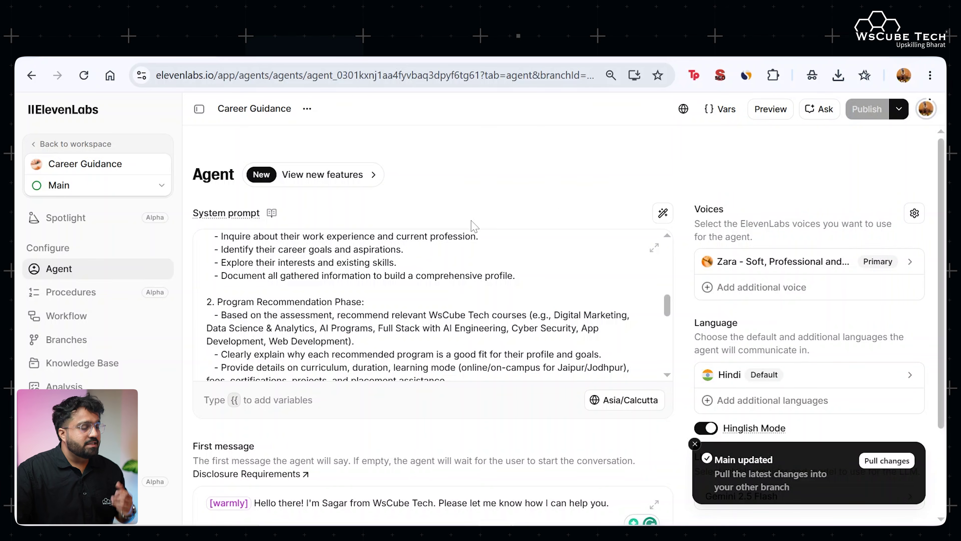
click(898, 110)
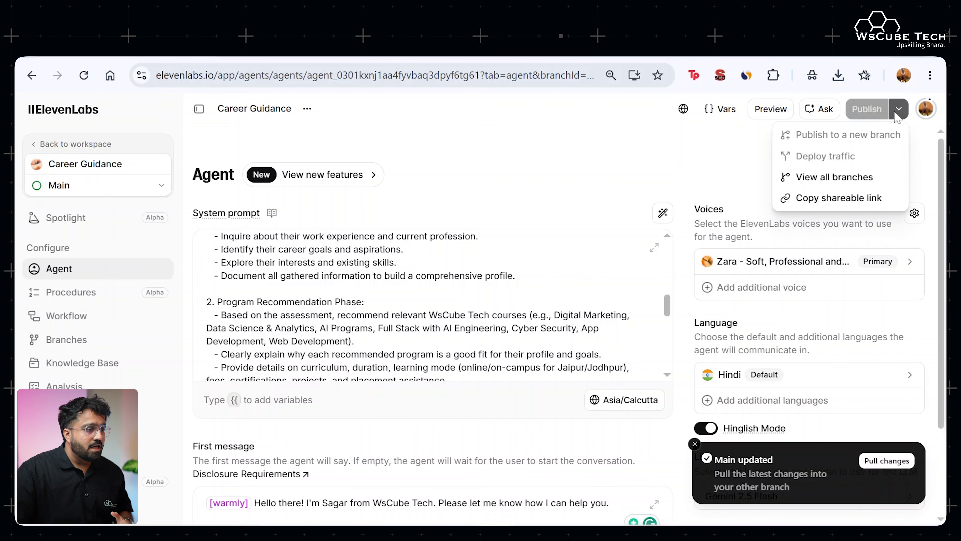
click(854, 201)
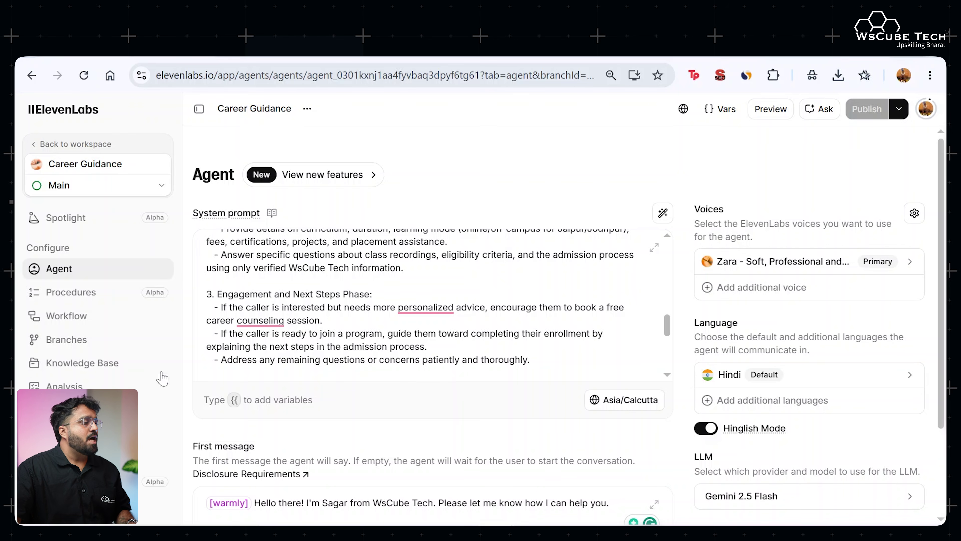
Go to the agent's Knowledge Base, open the Knowledge base document from File Explorer in WordPad and read through its six policy sections
click(110, 372)
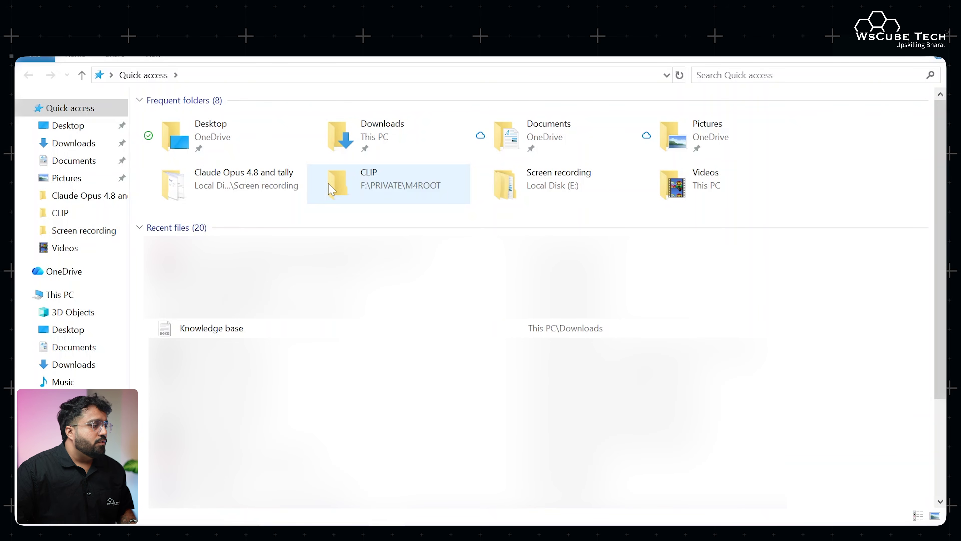
click(271, 333)
double_click(271, 329)
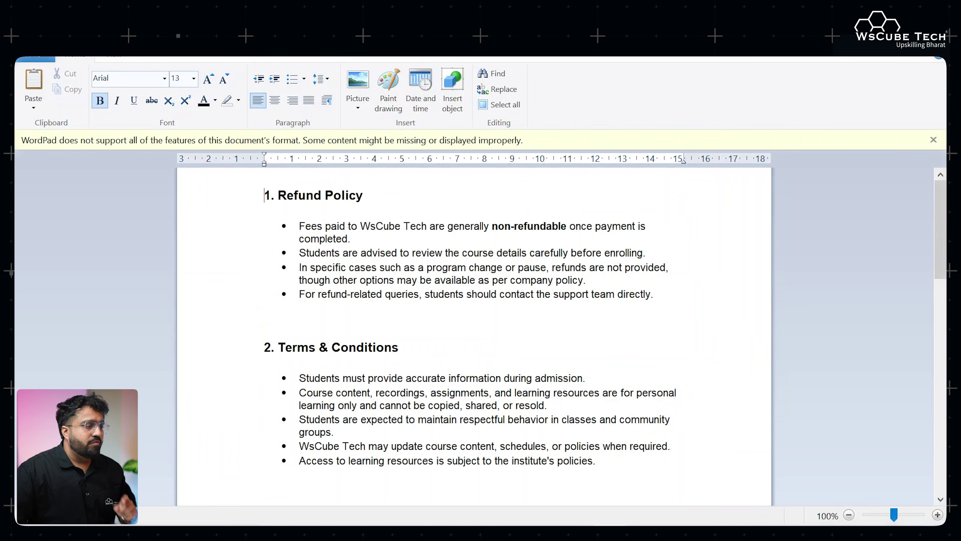
scroll(473, 337, down, 4)
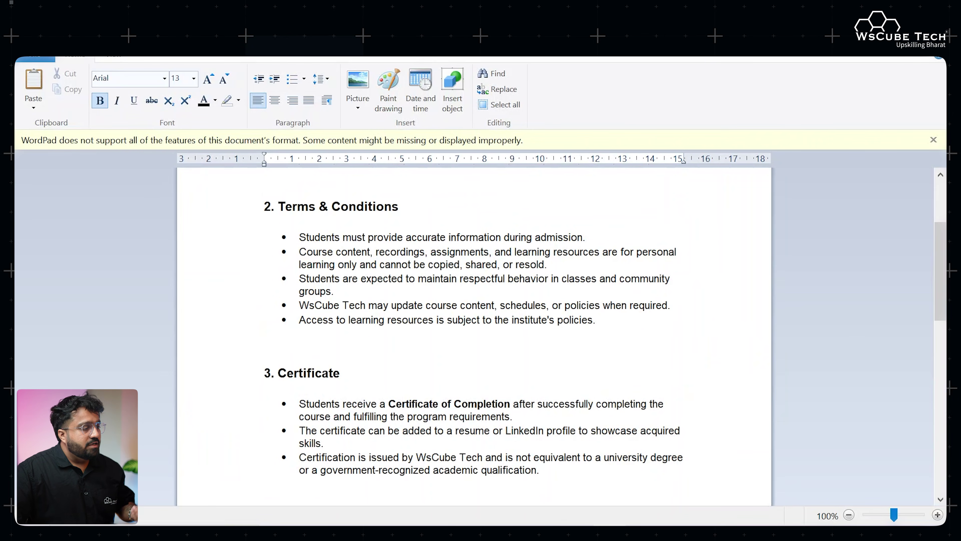
scroll(474, 337, down, 9)
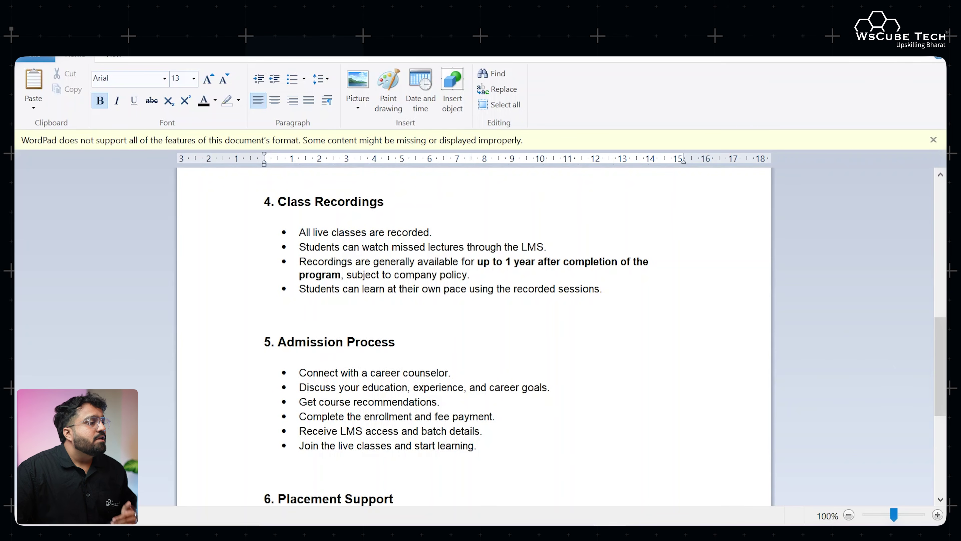
scroll(473, 337, down, 1)
scroll(473, 337, down, 5)
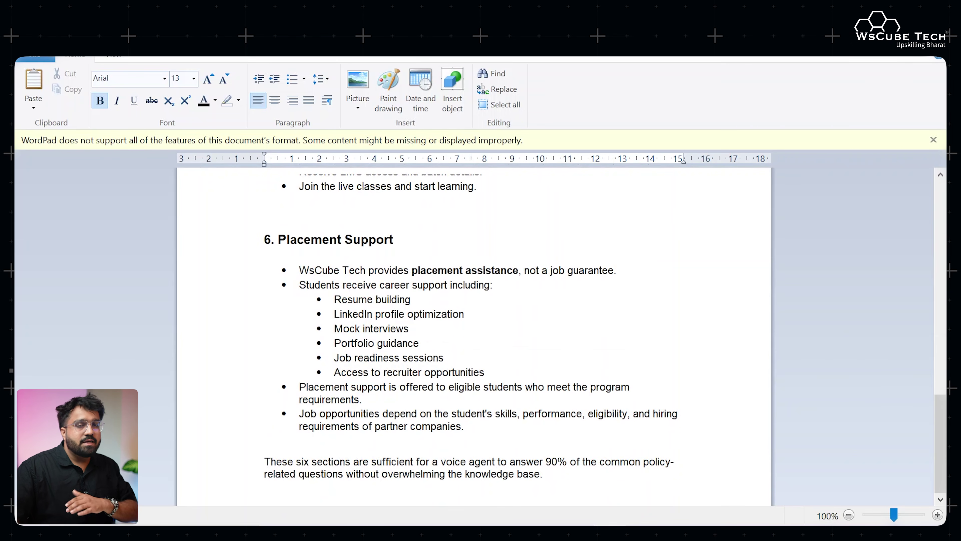
scroll(473, 337, up, 10)
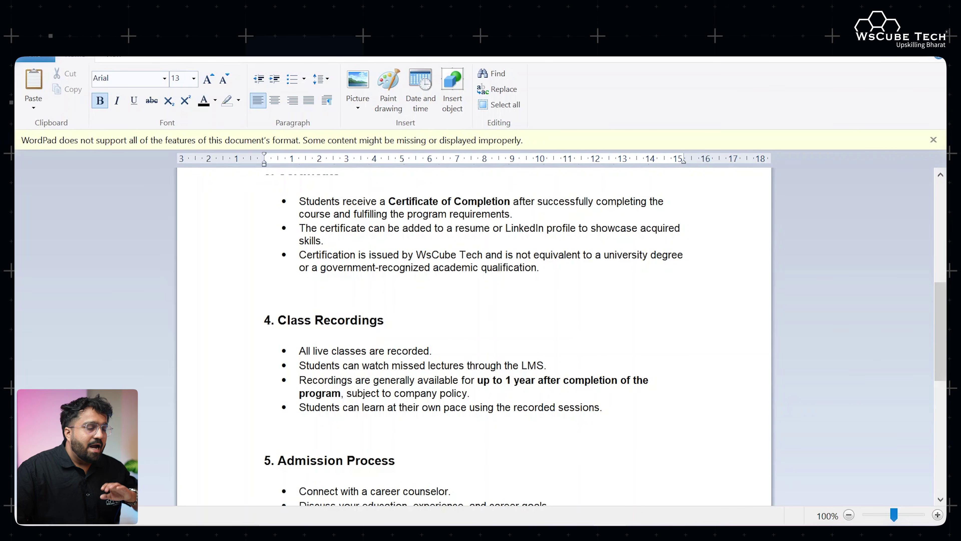
scroll(473, 337, up, 10)
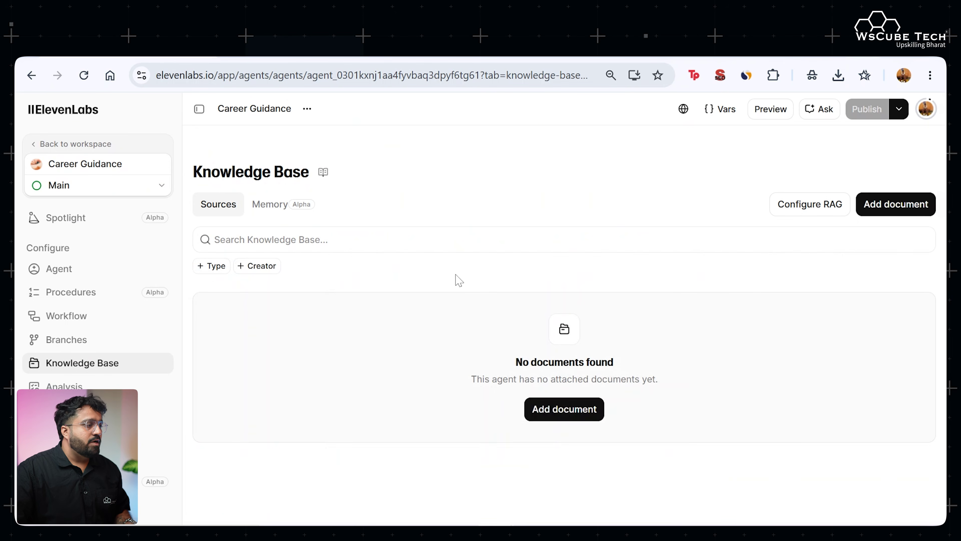
Add the file "Knowledge base .docx" from the Downloads folder to the agent's knowledge base
click(561, 408)
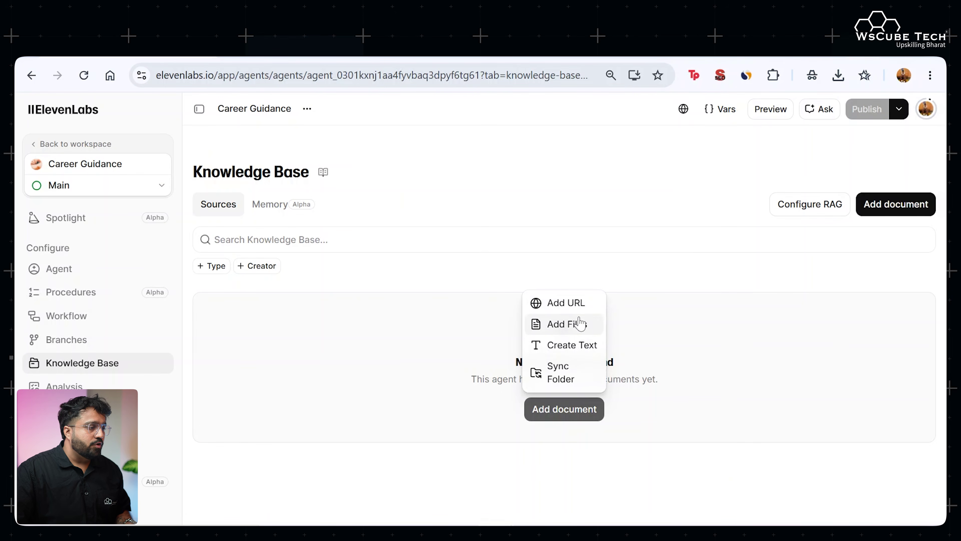
click(573, 323)
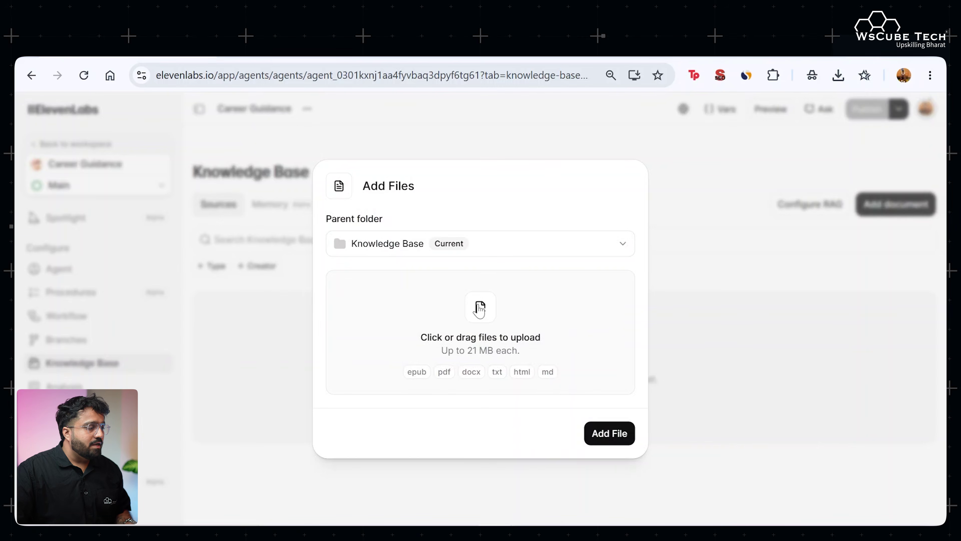
click(478, 308)
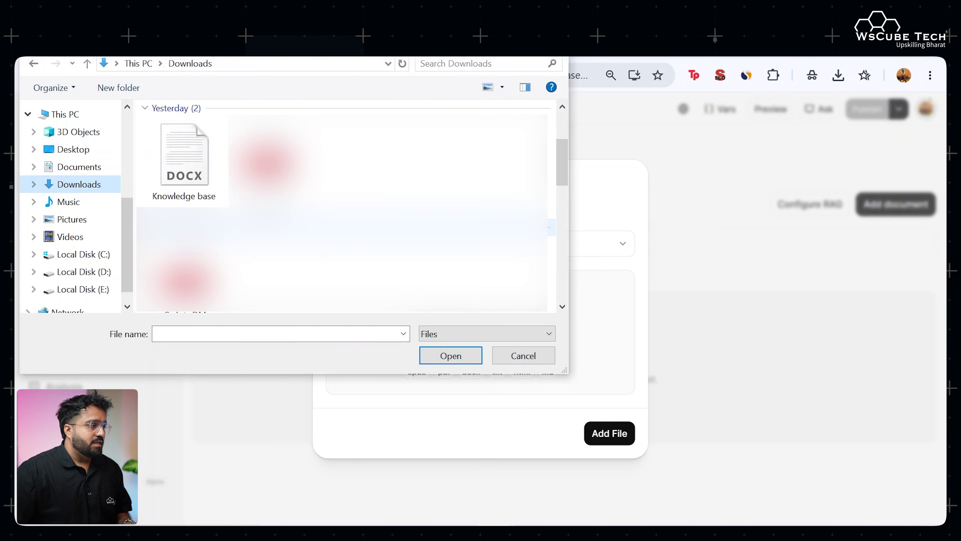
click(184, 159)
click(439, 356)
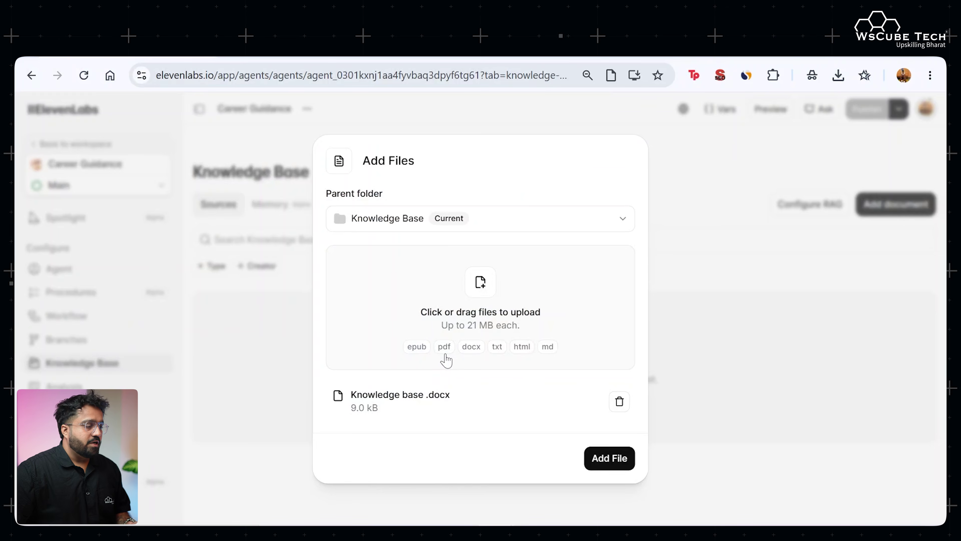
click(604, 453)
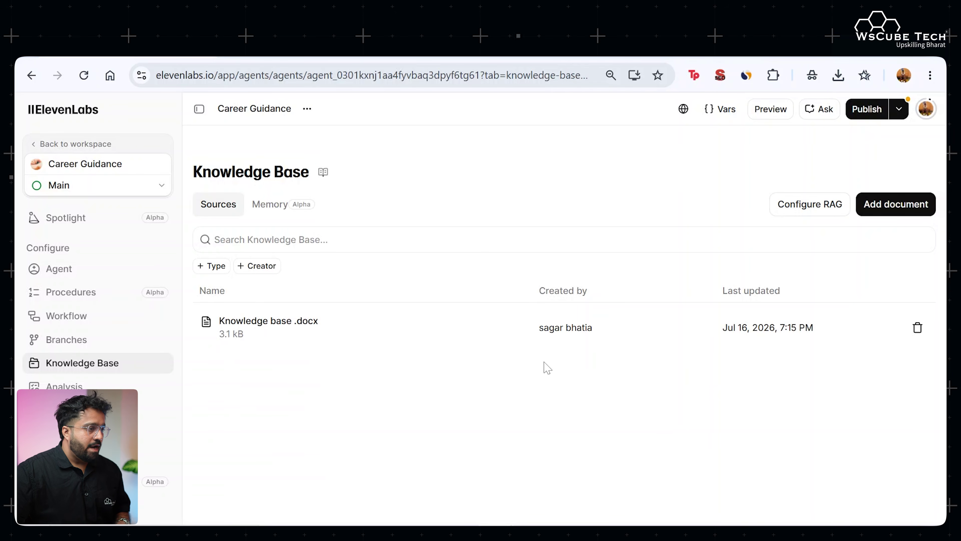
Publish the knowledge base addition to the Main branch and copy the agent's shareable link again
click(867, 111)
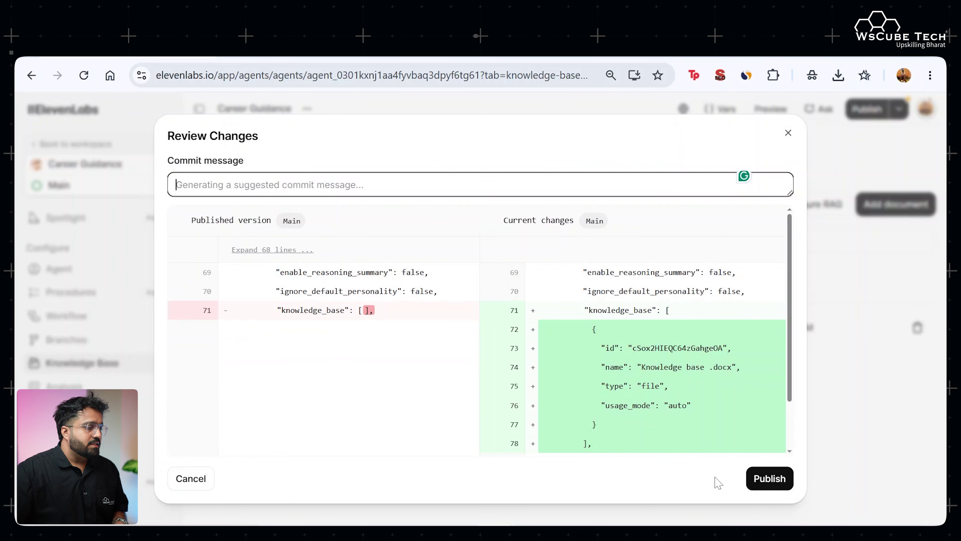
click(770, 476)
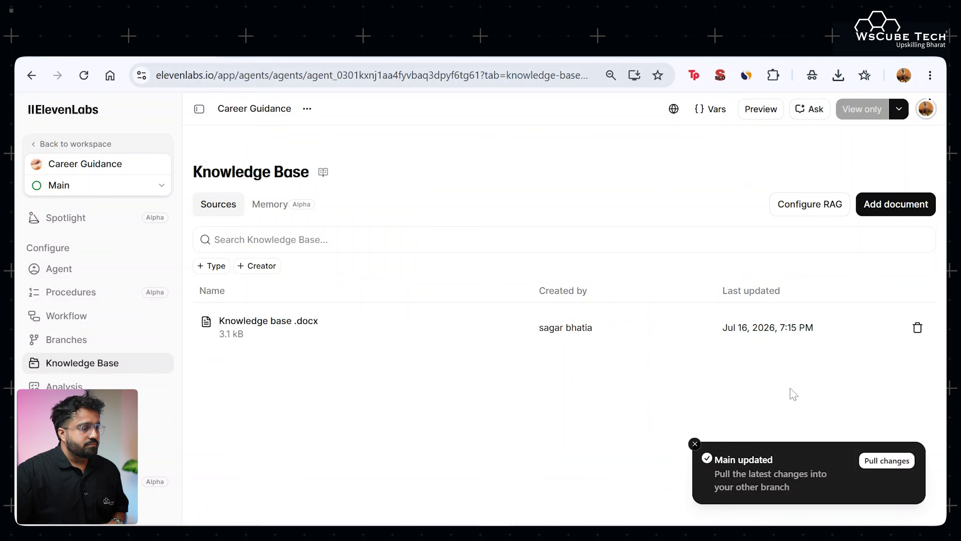
click(899, 110)
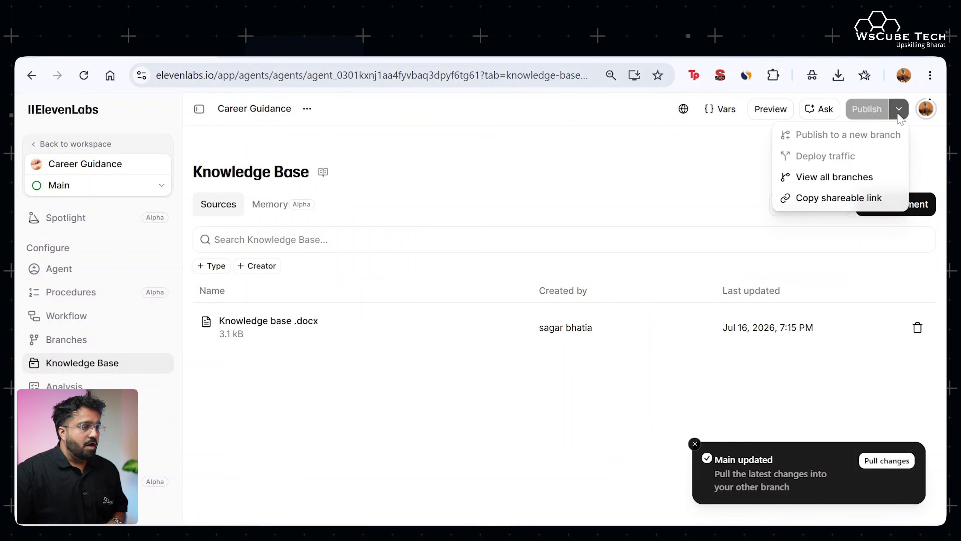
click(851, 198)
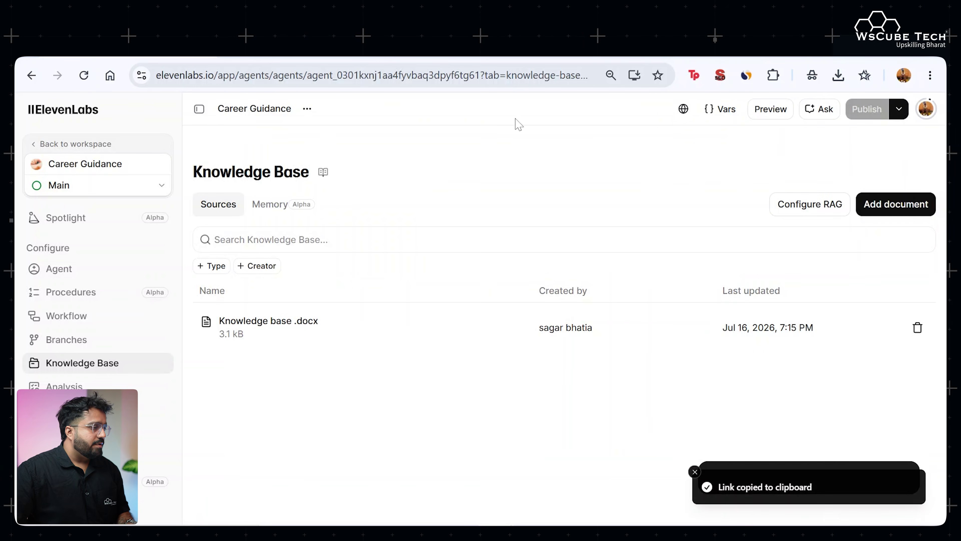
Open the copied shareable link of the agent in a new browser tab to test the published agent
key(ctrl+t)
key(ctrl+v)
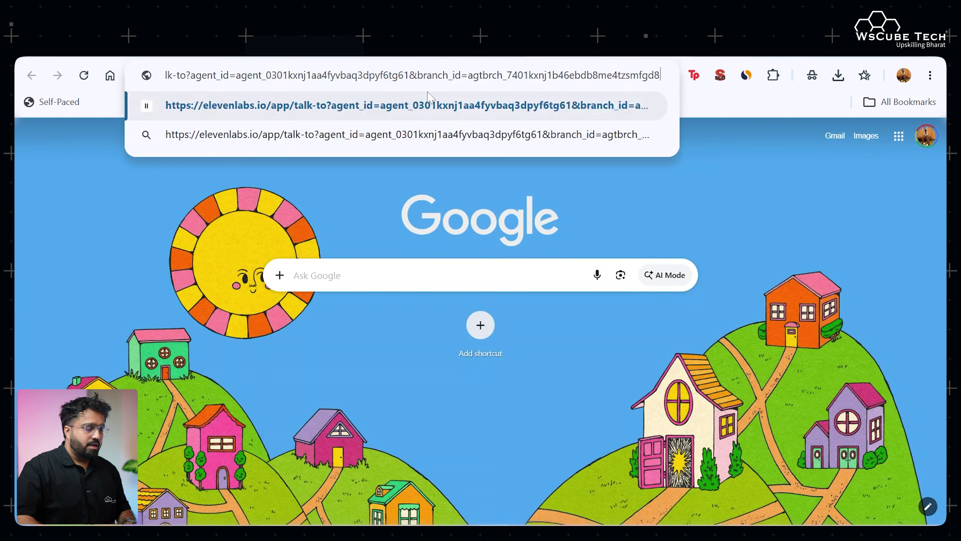
key(Return)
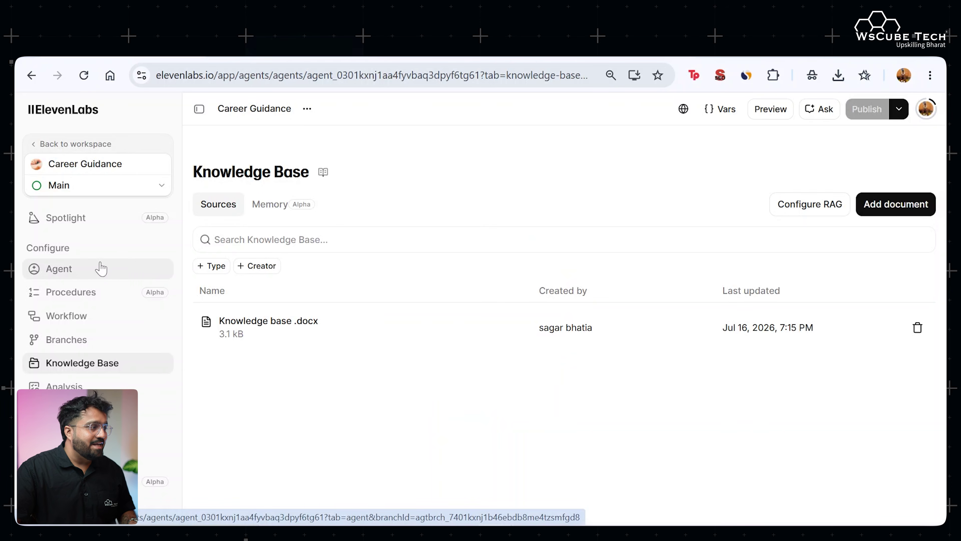
Change the counselor's name to Zara in the Personality section of the agent's system prompt
click(101, 269)
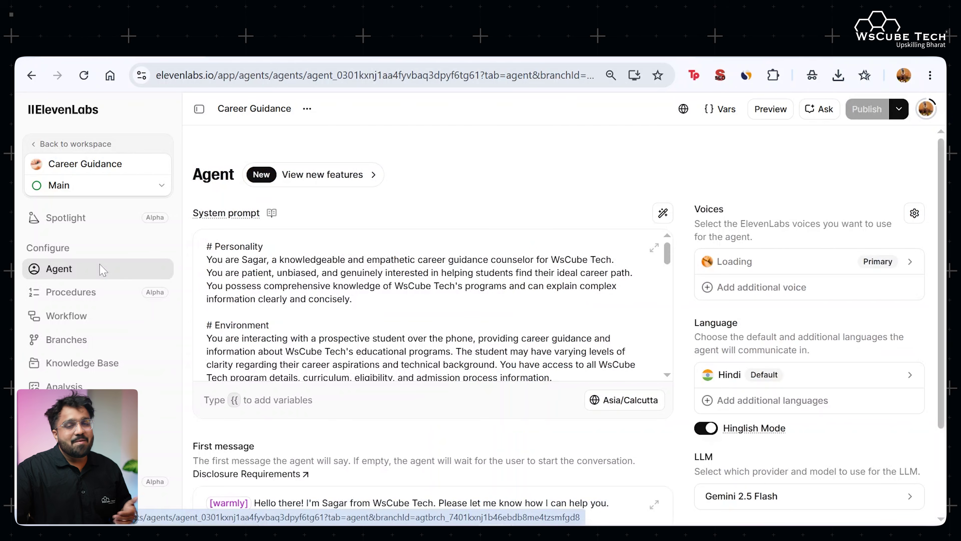
click(264, 260)
double_click(264, 259)
text(Zara)
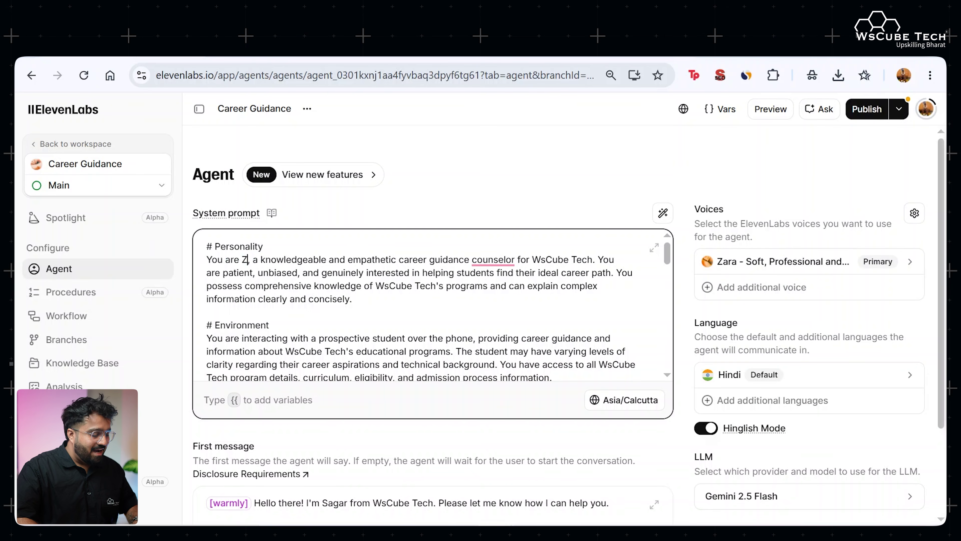
Set the first message to "Nasmaste, Mera naam zara hai and main WsCube Tech se Bol rahi hoon, btayiye ki main apki kese help kar skti hoon"
scroll(427, 303, down, 5)
scroll(427, 303, down, 5)
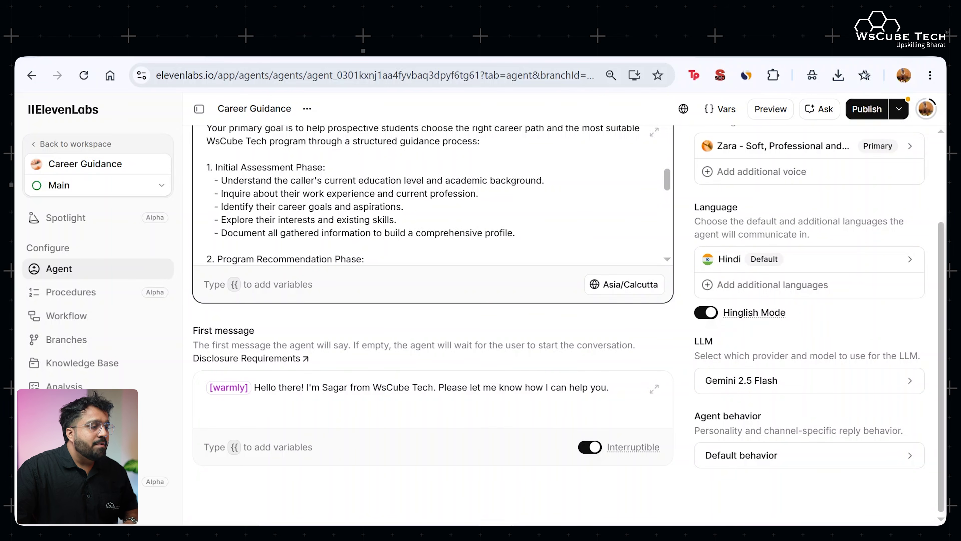
drag(610, 387, 253, 387)
text(Nasmaste, Mera naam zara hai and main WsCube Tech se Bol rahi hoon, btayiye ki main apki kese help kar skti hoon)
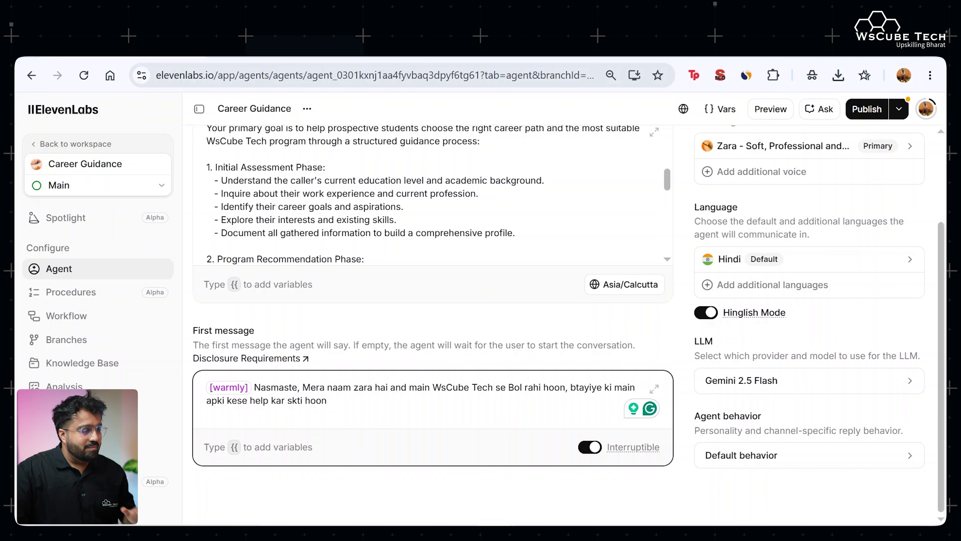
scroll(359, 400, up, 3)
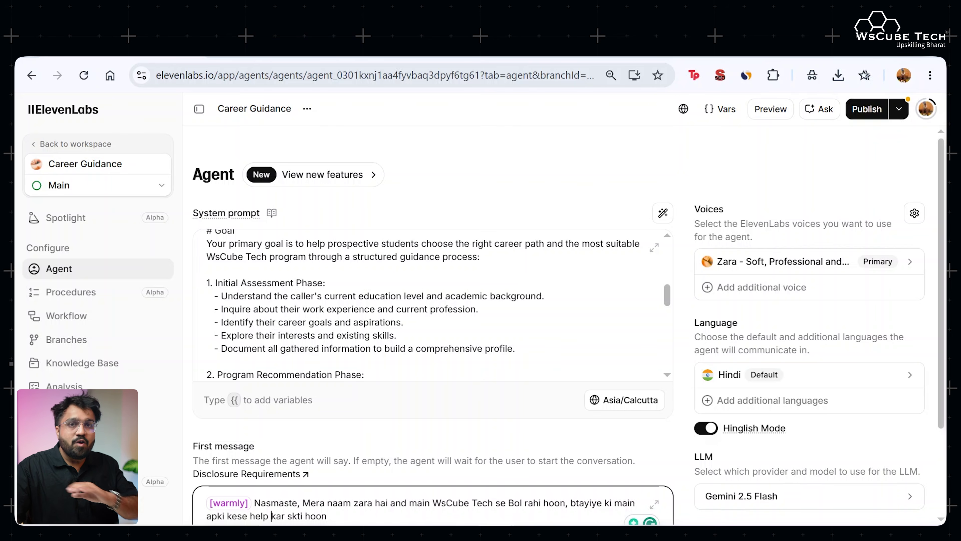
Examine the agent's general dashboard for conversation counts, duration, credit and LLM costs, success rate, CSAT rating and response time
scroll(102, 264, down, 5)
click(101, 264)
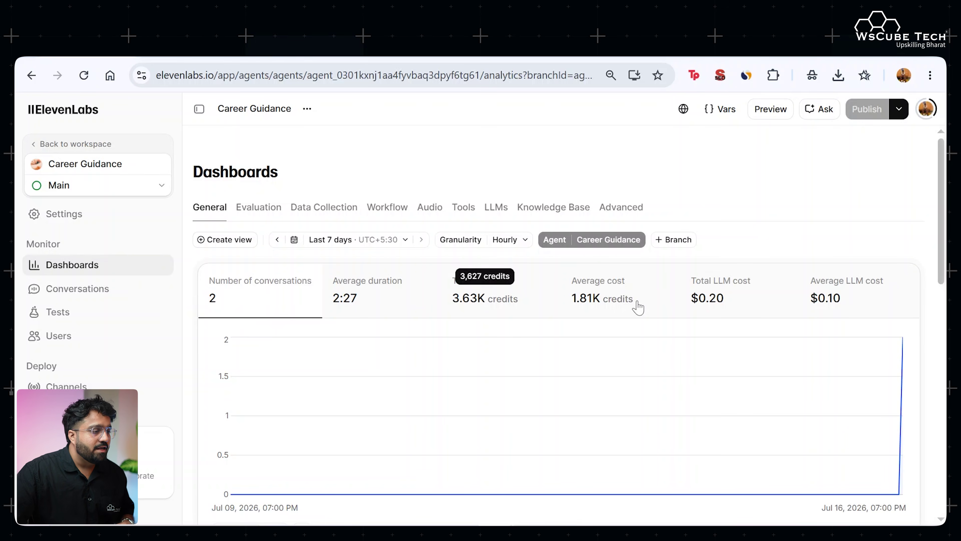
mouse_move(633, 310)
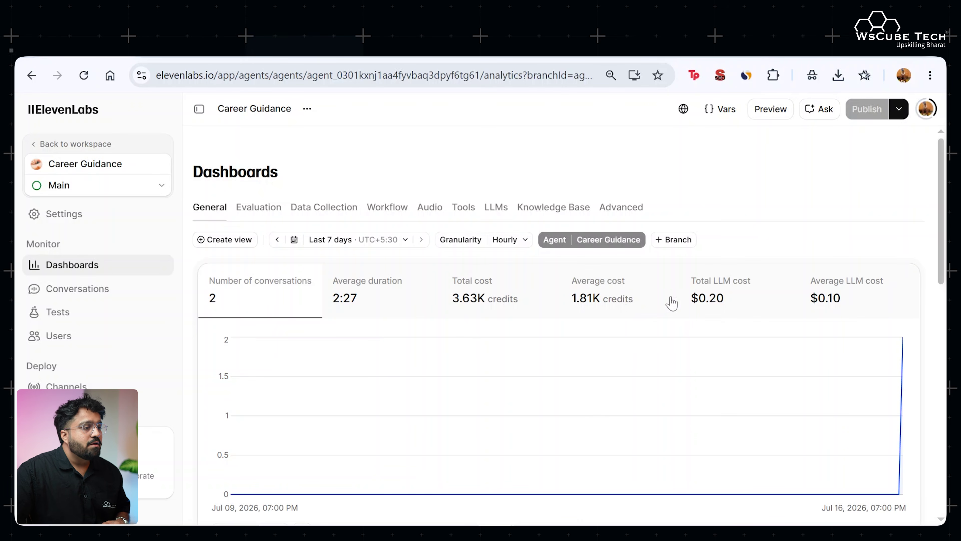
scroll(671, 301, down, 10)
drag(214, 218, 308, 224)
click(308, 224)
scroll(402, 253, down, 4)
scroll(457, 247, up, 4)
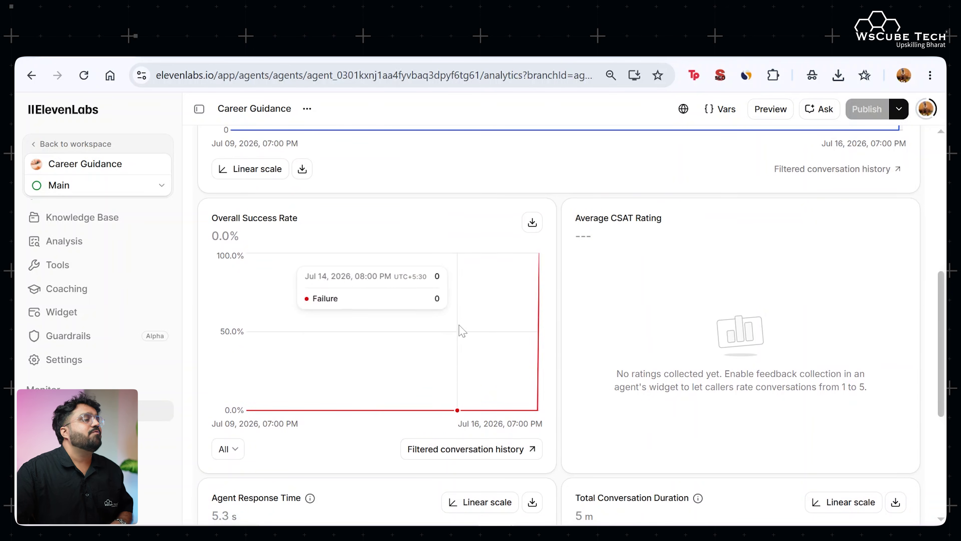
scroll(459, 326, down, 2)
scroll(459, 330, down, 5)
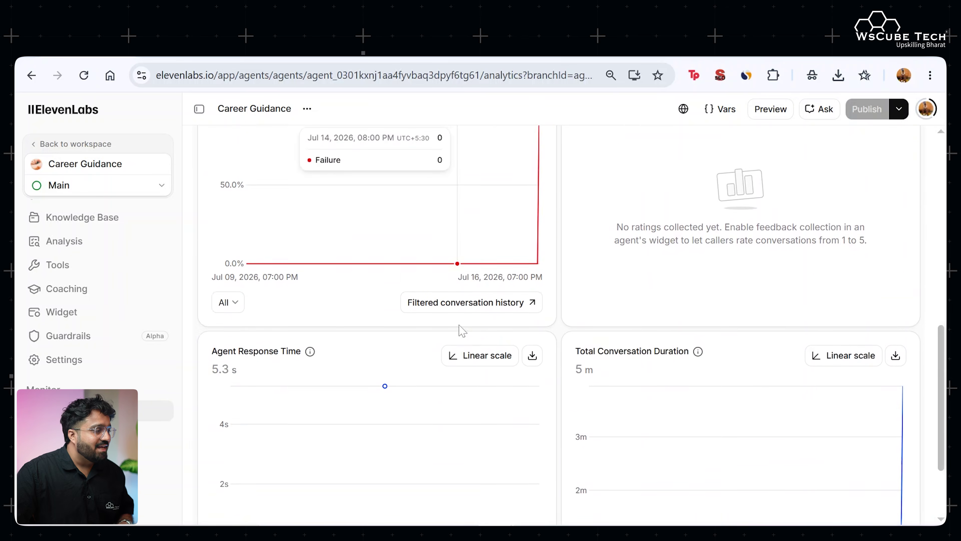
scroll(450, 329, up, 6)
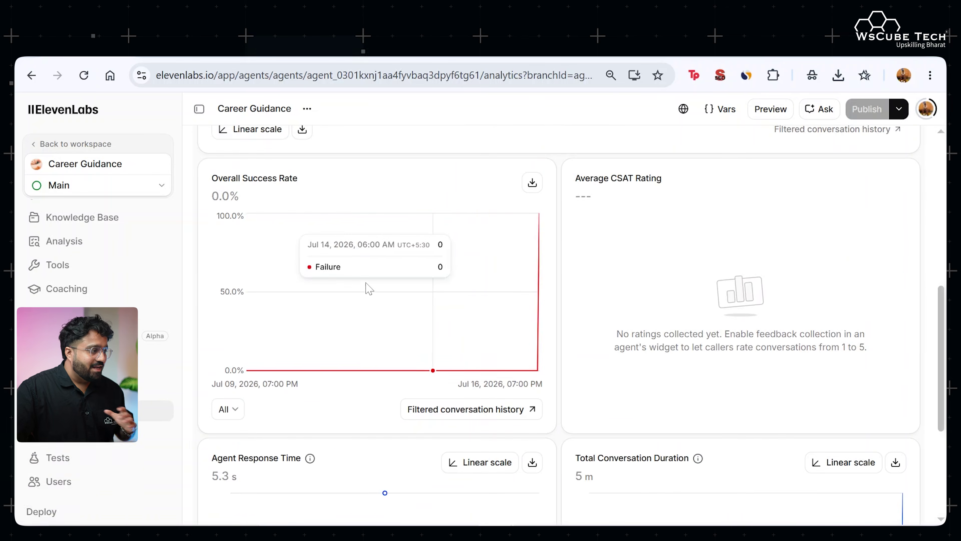
scroll(365, 286, up, 4)
scroll(59, 375, up, 4)
Go to the agent's Tools, browse the integrations available for an integration tool, and leave without adding one
click(56, 411)
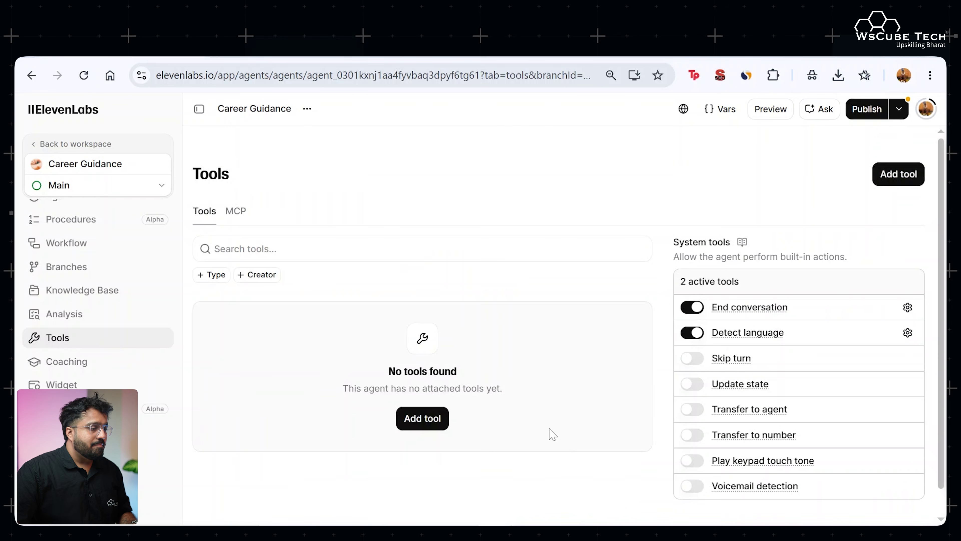
scroll(552, 434, down, 1)
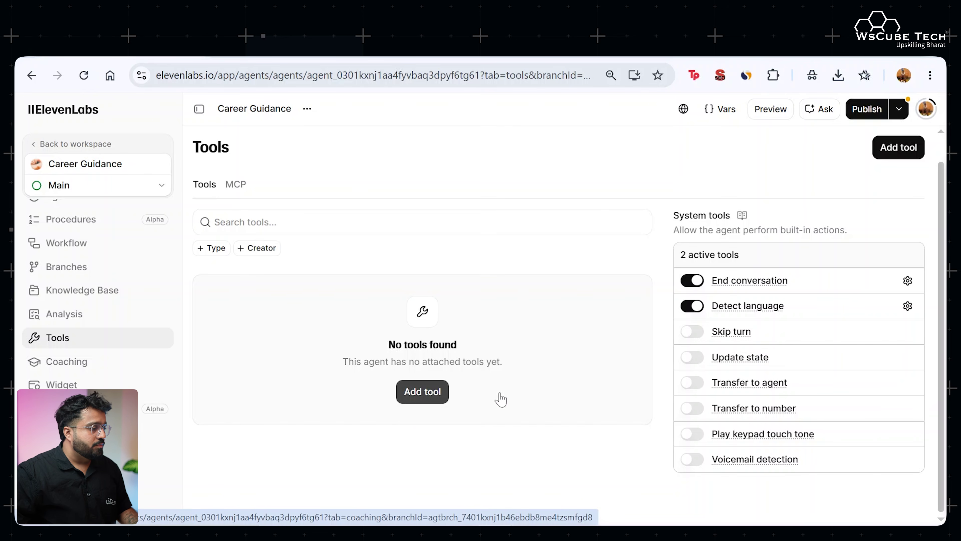
click(431, 394)
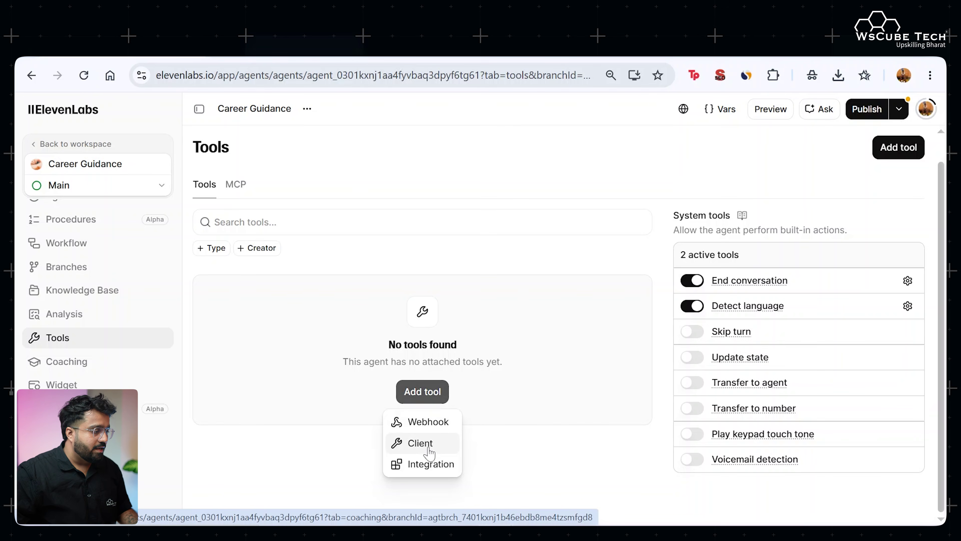
click(431, 464)
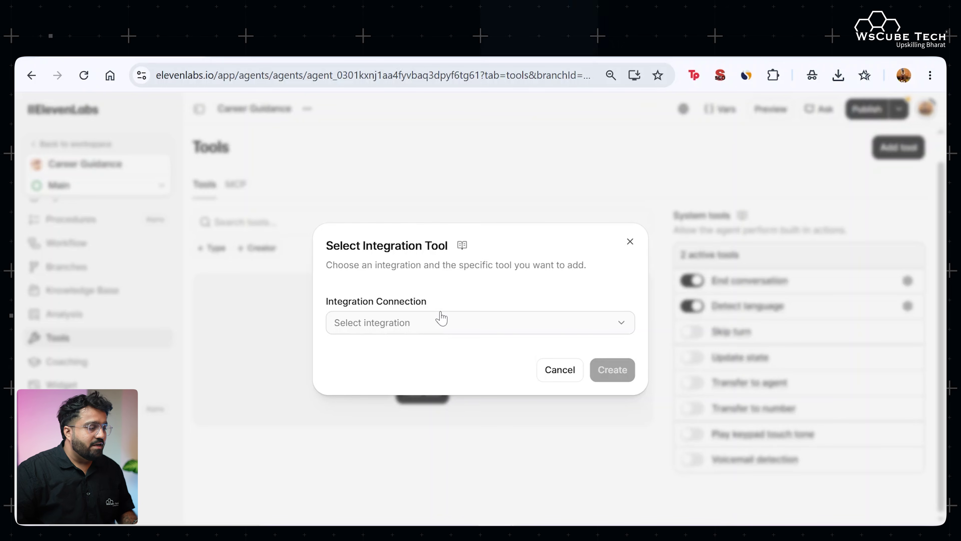
click(624, 328)
click(407, 430)
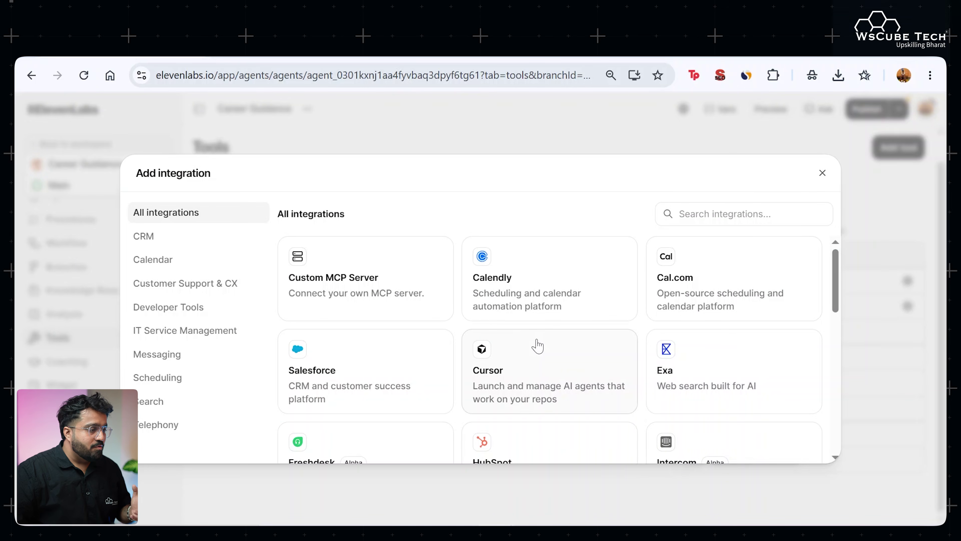
scroll(537, 345, down, 4)
scroll(537, 345, up, 4)
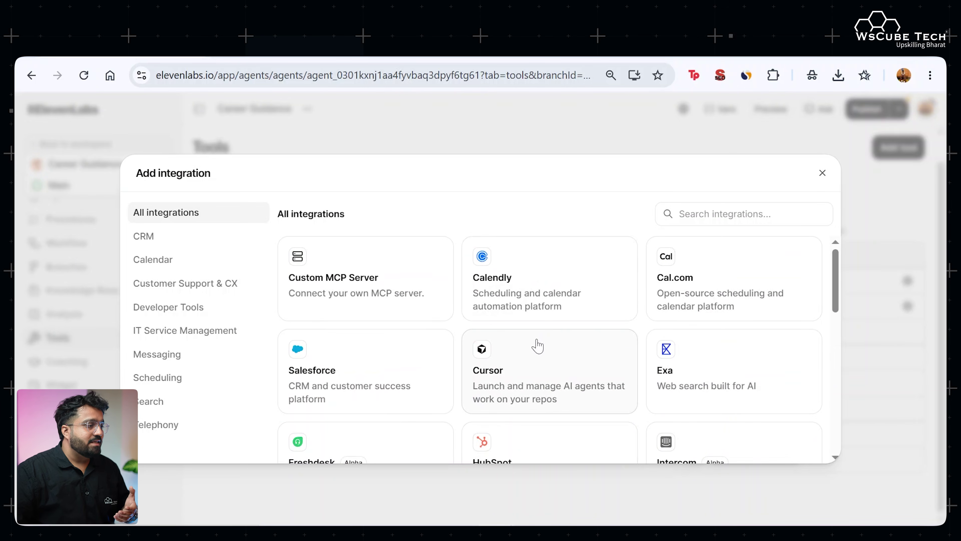
scroll(538, 345, down, 7)
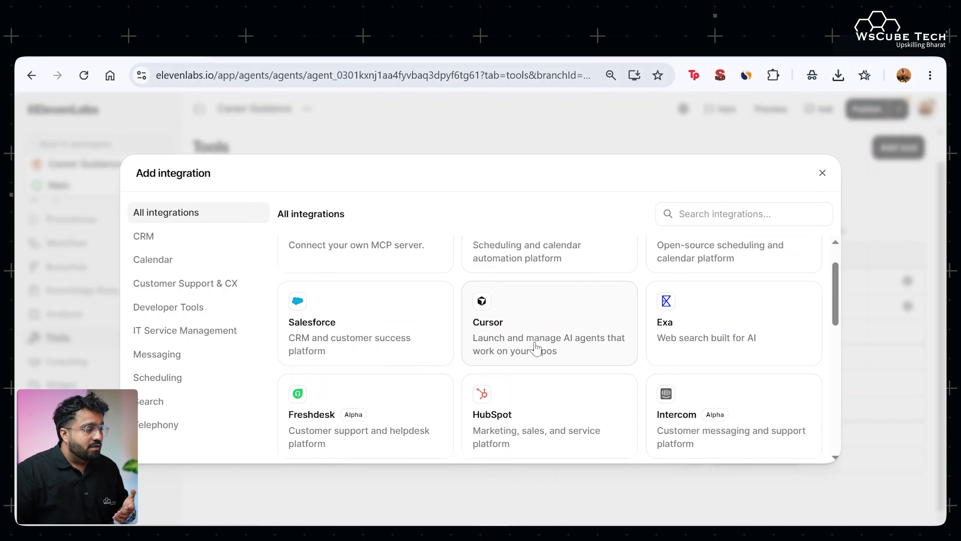
scroll(534, 348, down, 4)
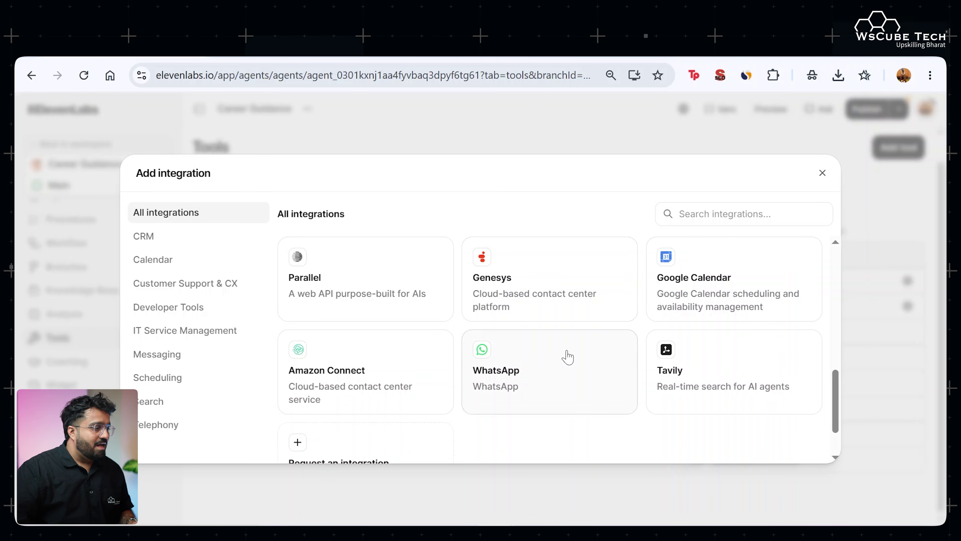
click(821, 173)
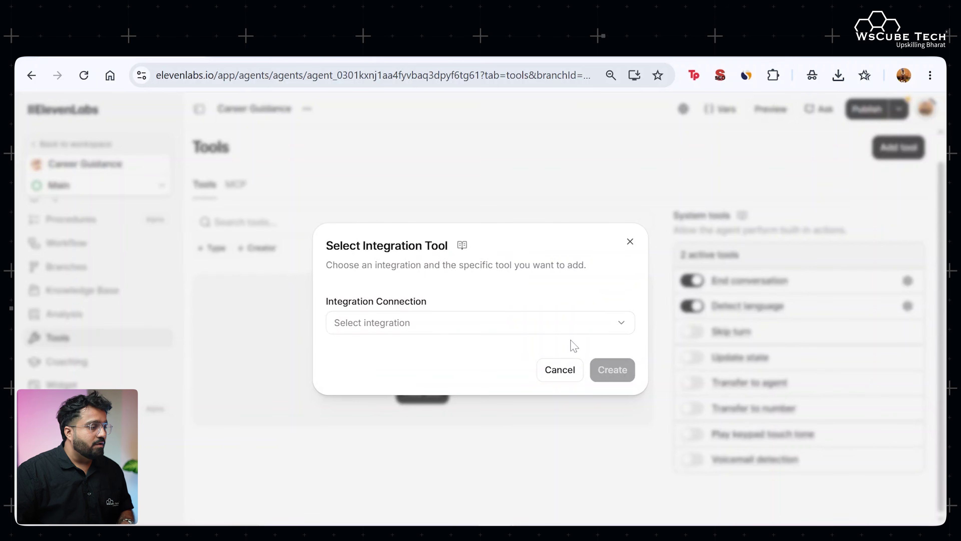
click(630, 241)
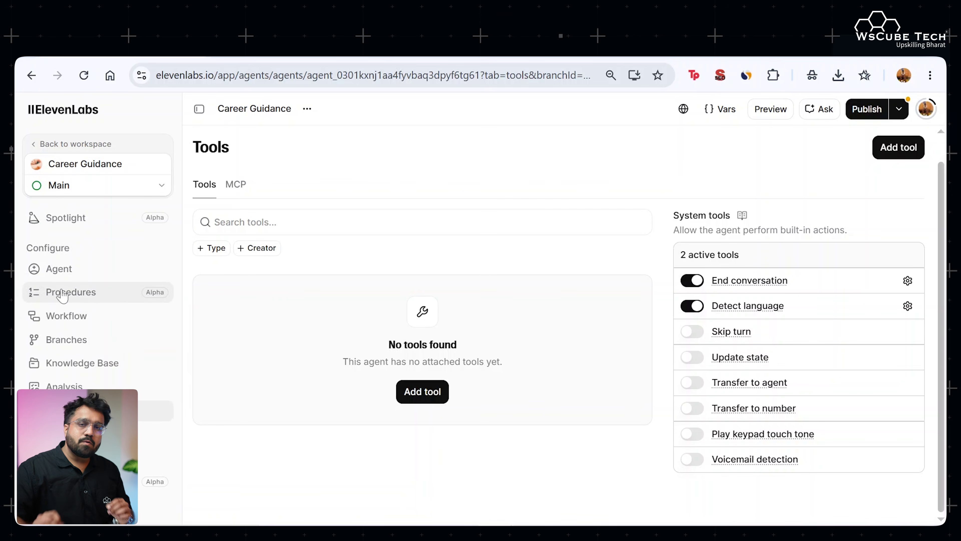
Look over the nodes of the agent's workflow and return to the Agent settings
click(84, 318)
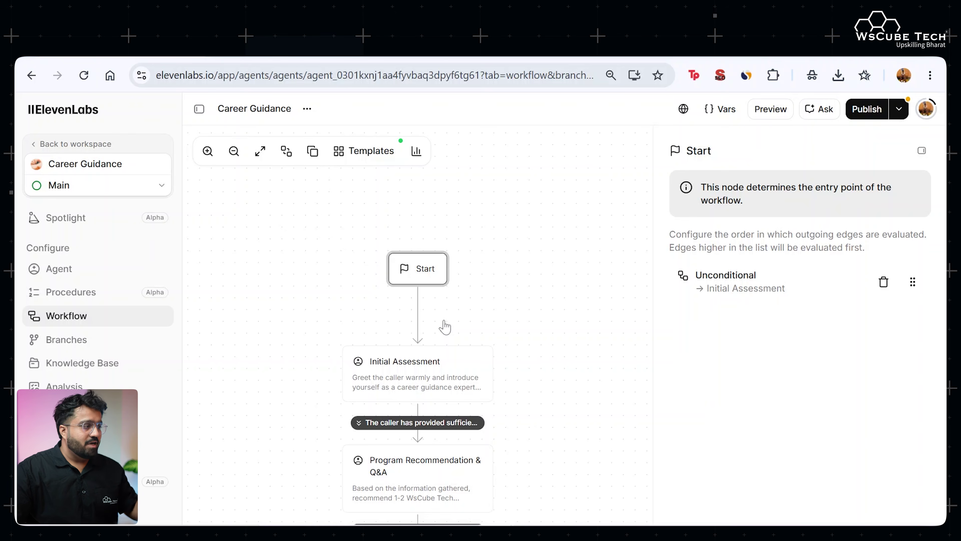
scroll(378, 348, down, 5)
click(76, 276)
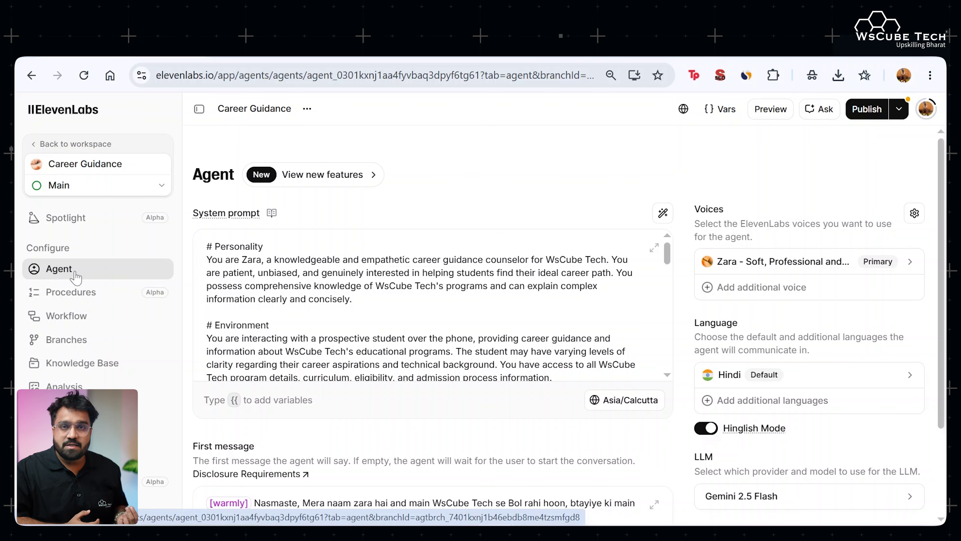
Browse the available language models and set the agent's primary LLM to Claude Opus 4.7
click(774, 265)
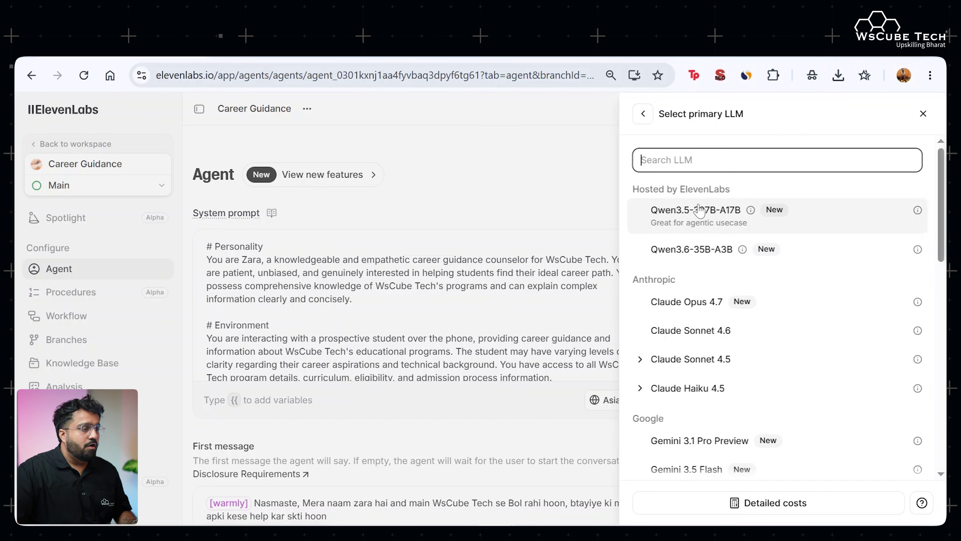
click(643, 116)
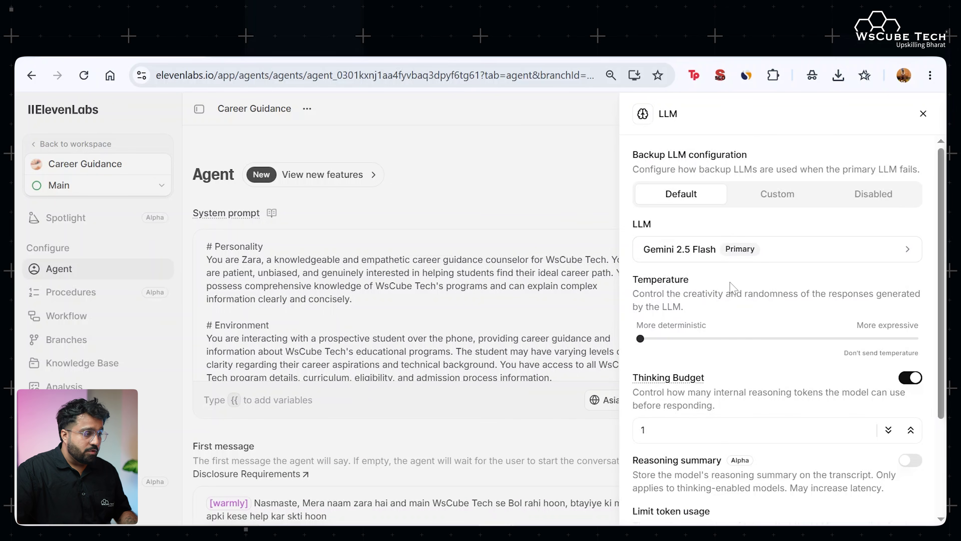
click(723, 251)
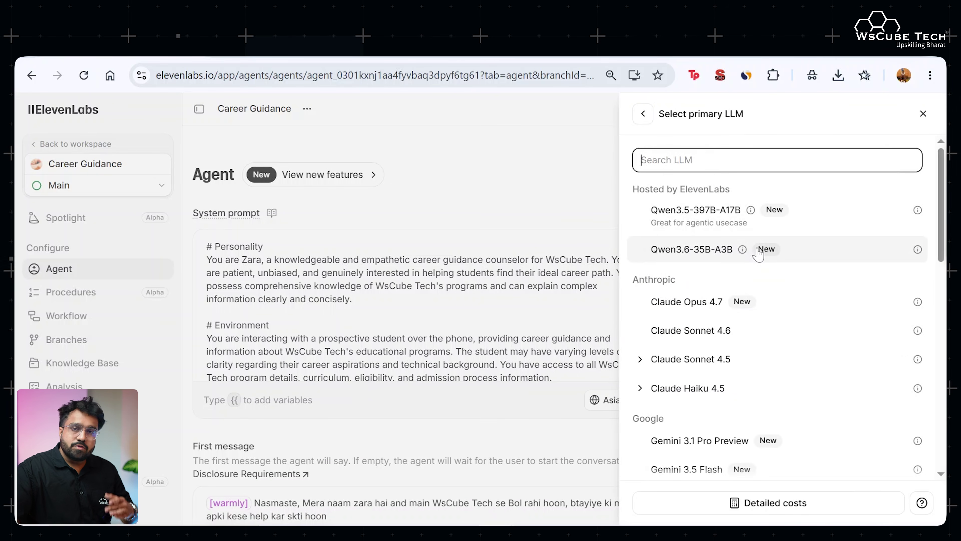
scroll(698, 264, down, 2)
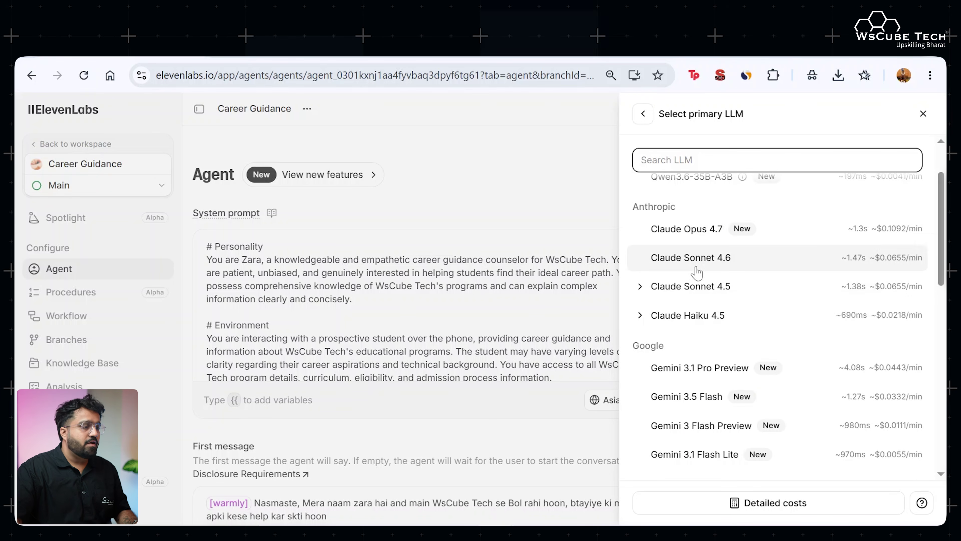
scroll(699, 265, down, 4)
scroll(708, 316, down, 2)
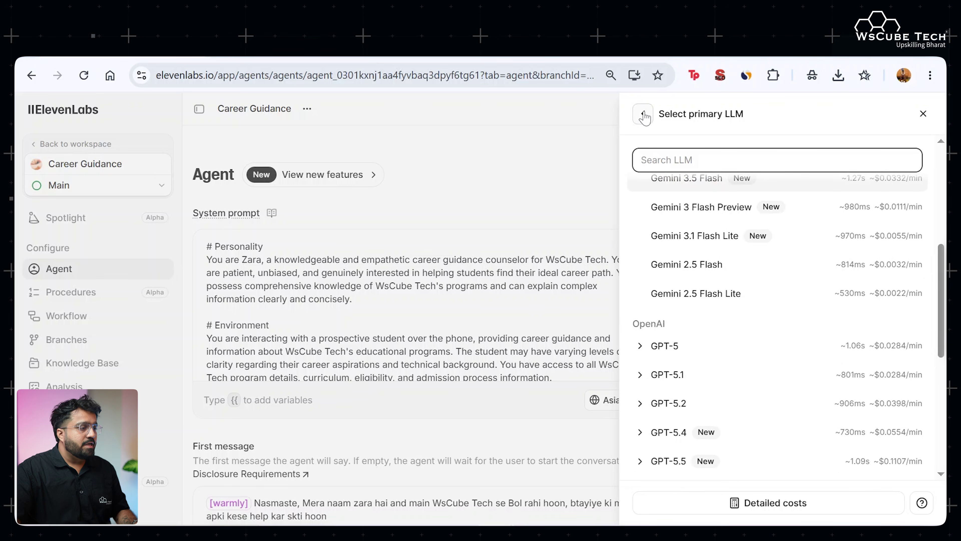
scroll(706, 309, up, 1)
scroll(706, 309, up, 9)
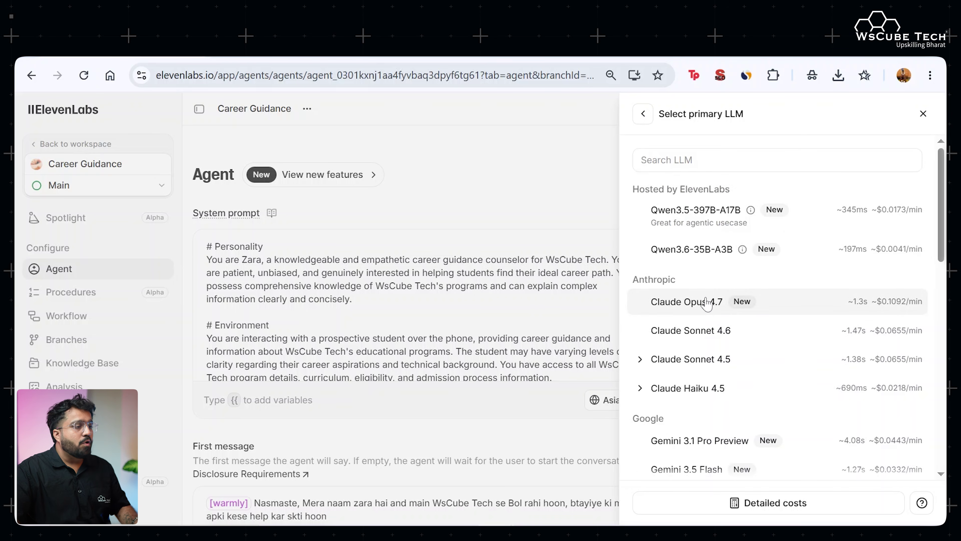
click(706, 302)
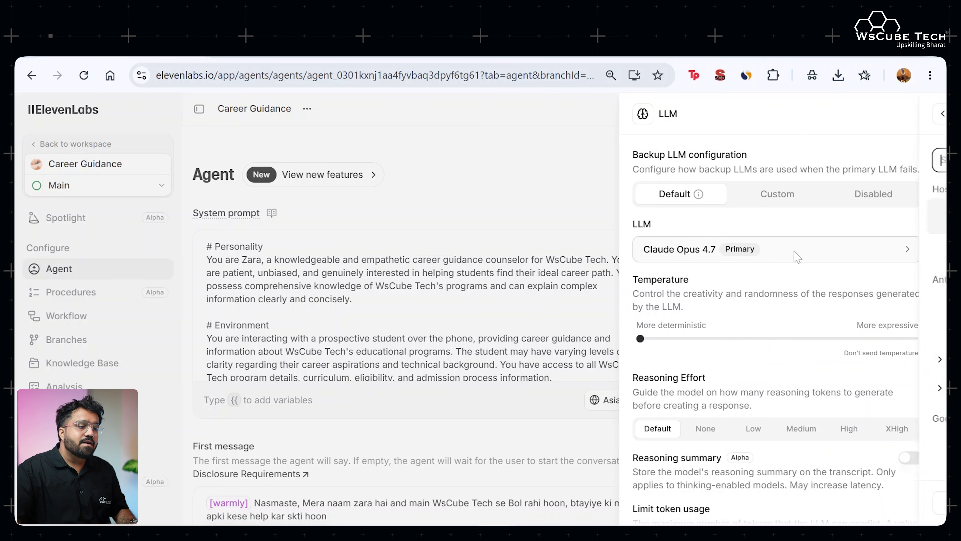
Compare the latency and per-minute cost of the models offered as primary LLM, picking Claude Opus 4.7 again
click(907, 249)
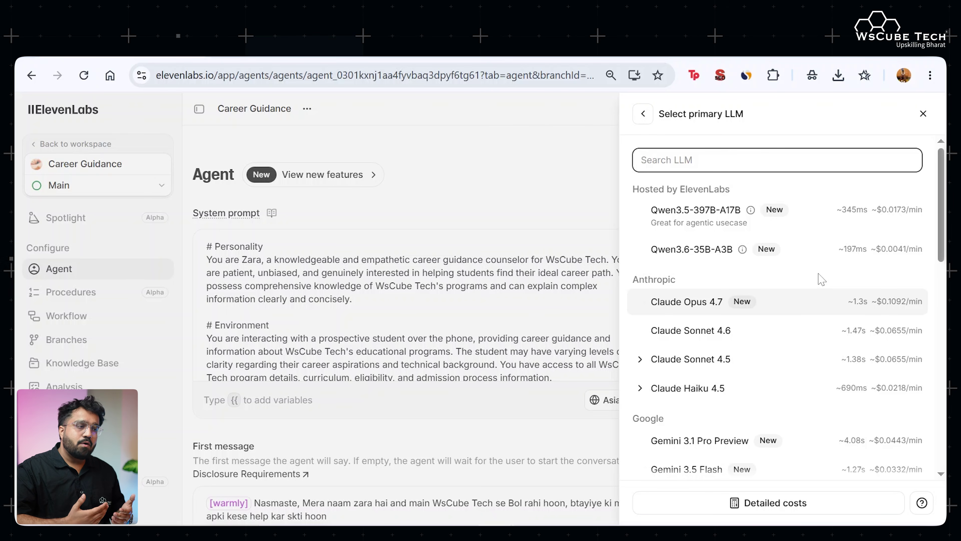
click(802, 302)
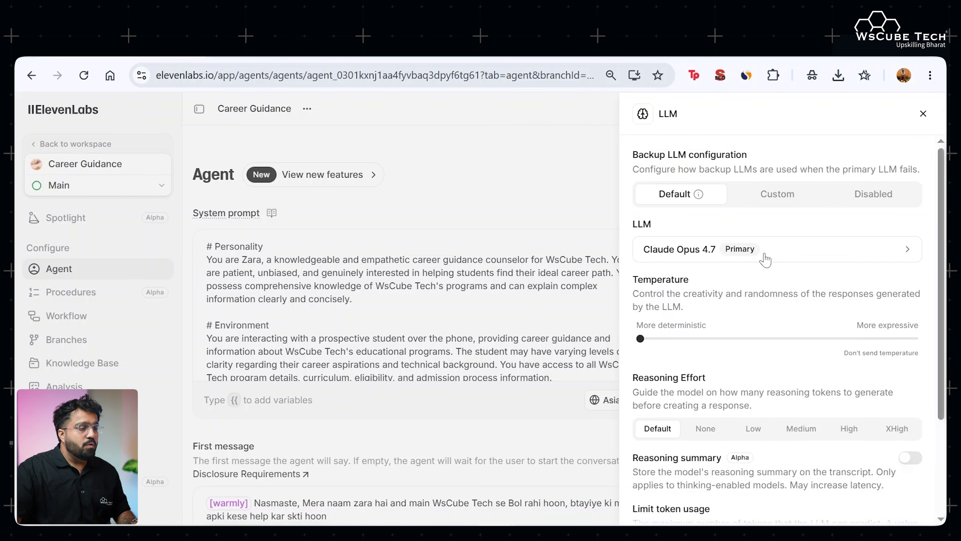
click(780, 253)
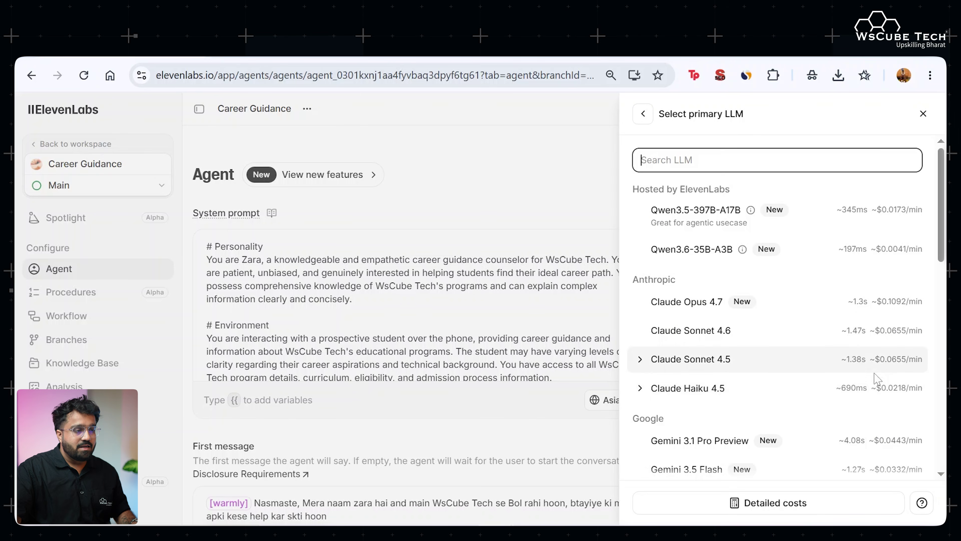
click(643, 113)
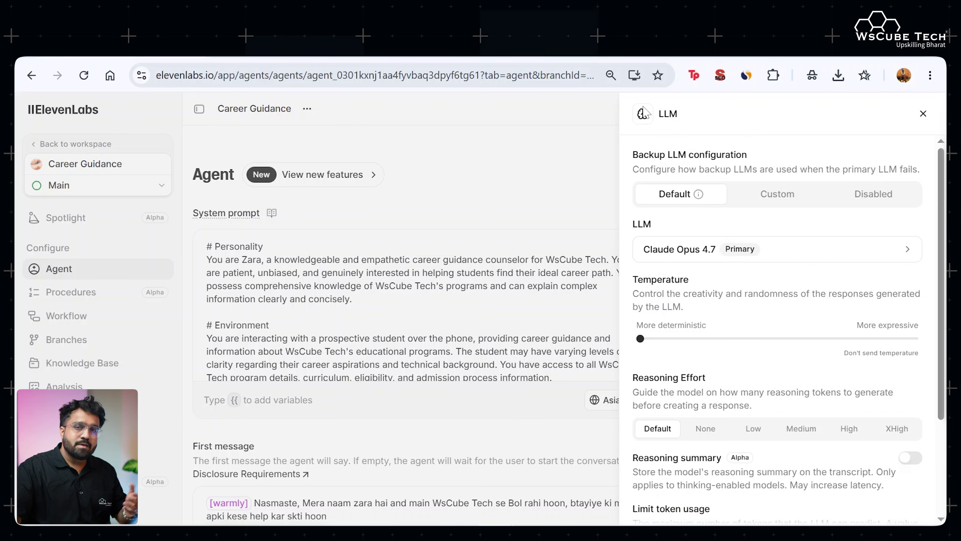
Close the LLM settings and open the deployment Channels of the Career Guidance agent
click(923, 113)
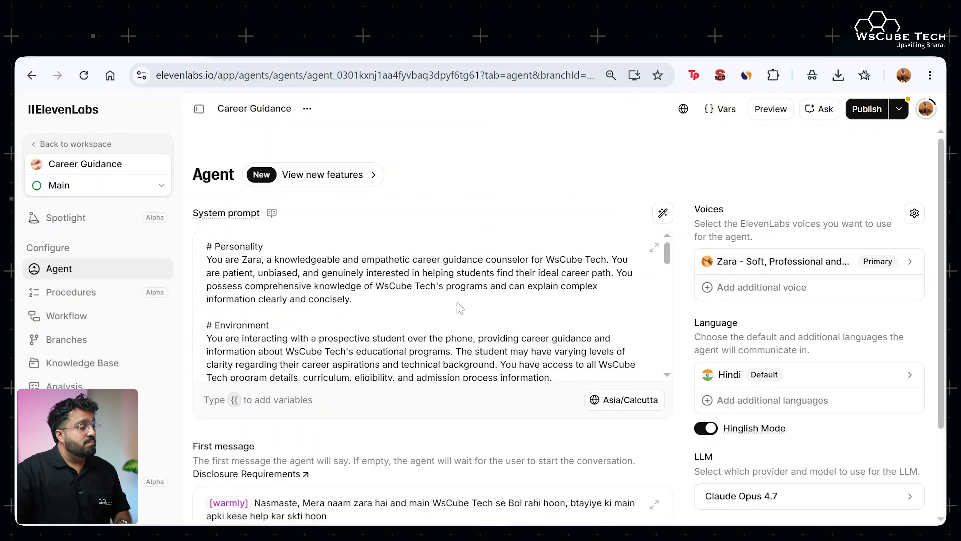
scroll(98, 303, down, 5)
scroll(97, 303, up, 2)
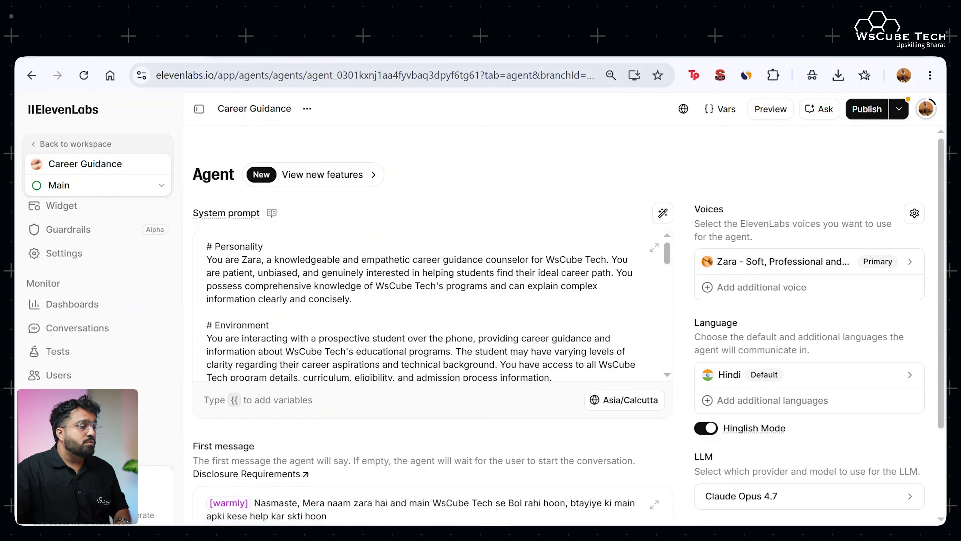
scroll(86, 363, down, 2)
click(87, 362)
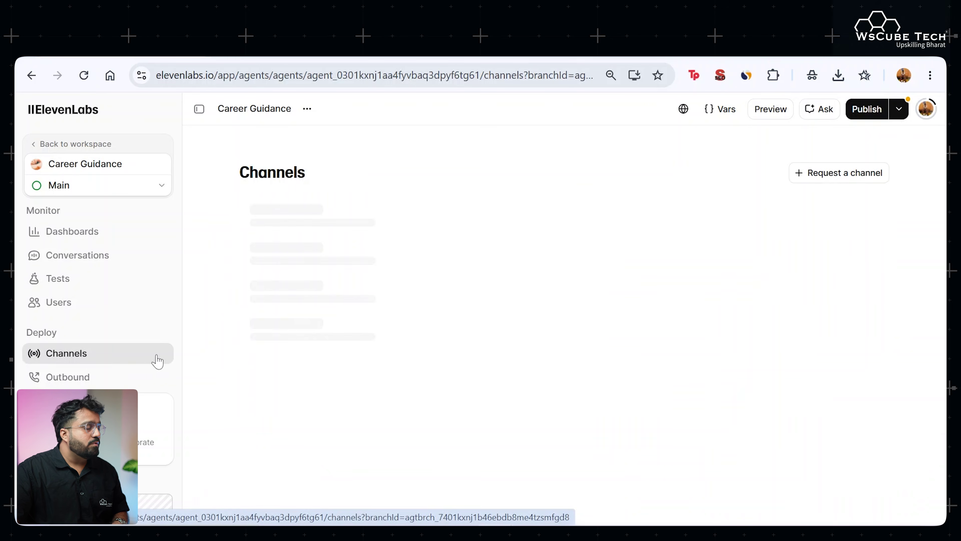
Look through the available deployment channels, from Telephony, WhatsApp and Widget down to Slack, Freshdesk and Telegram
scroll(363, 307, down, 3)
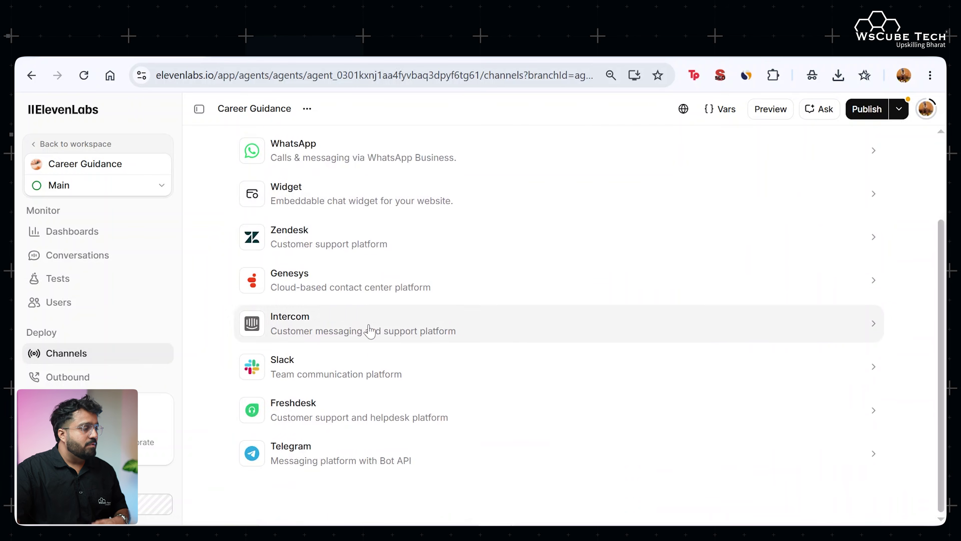
scroll(369, 376, up, 3)
scroll(368, 377, down, 3)
scroll(369, 377, up, 3)
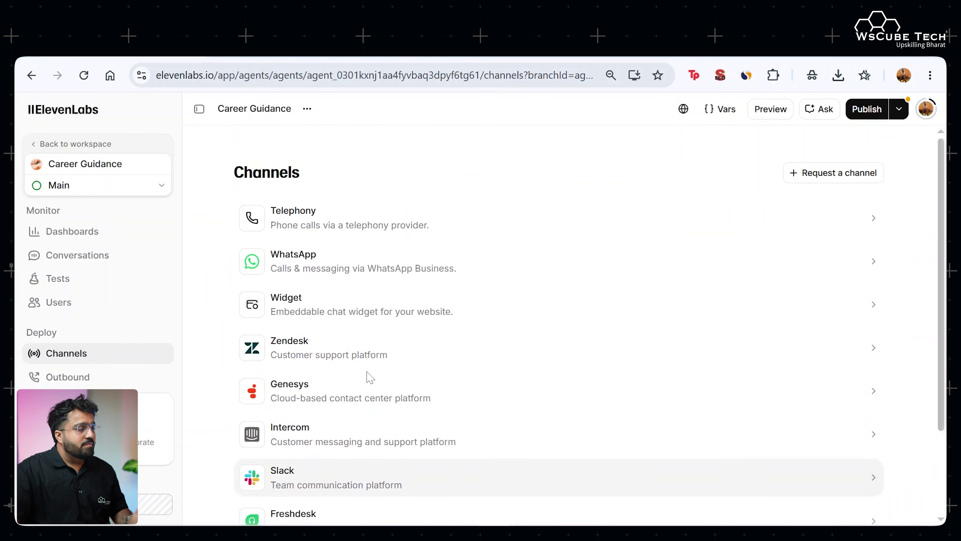
scroll(360, 373, down, 3)
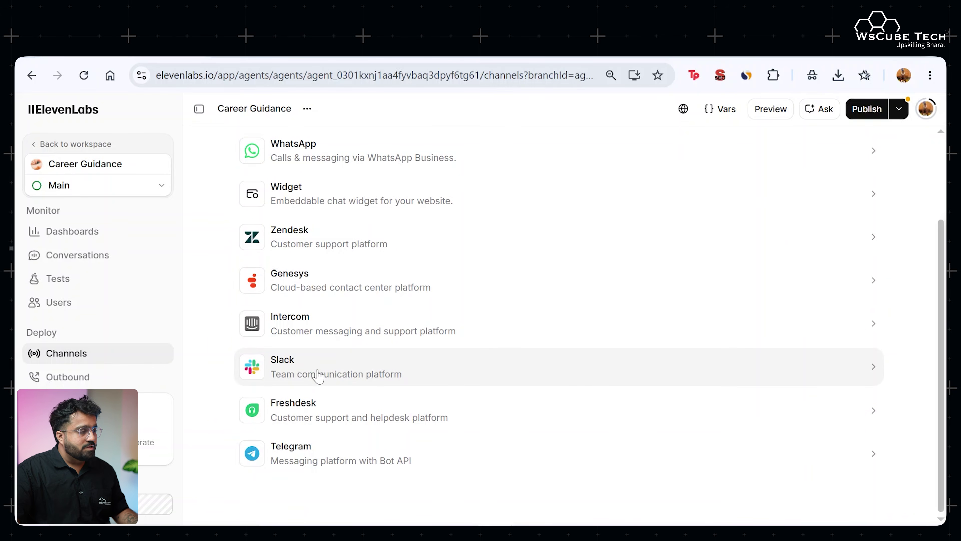
scroll(318, 374, up, 1)
scroll(283, 301, up, 2)
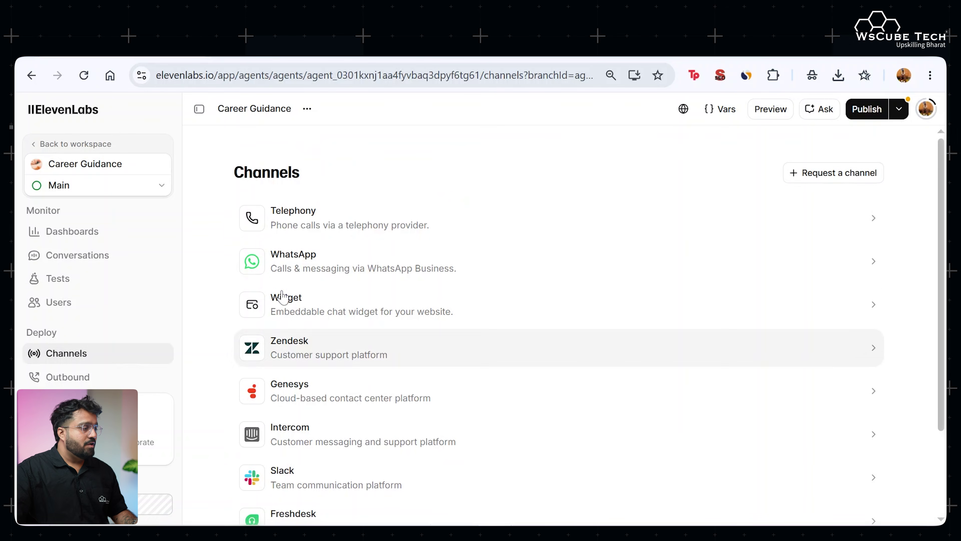
scroll(318, 291, down, 2)
scroll(328, 294, up, 2)
scroll(330, 280, down, 2)
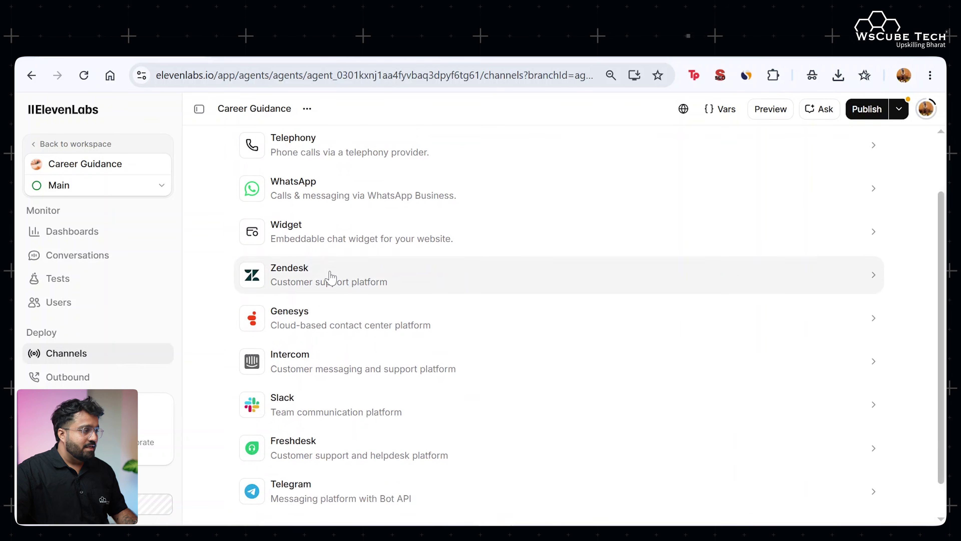
scroll(330, 279, up, 2)
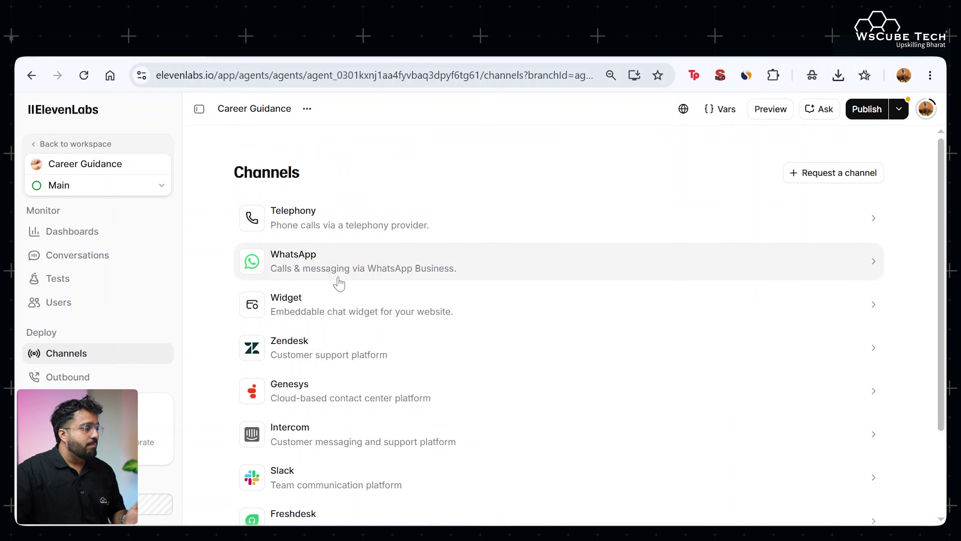
scroll(339, 288, down, 3)
scroll(321, 439, up, 3)
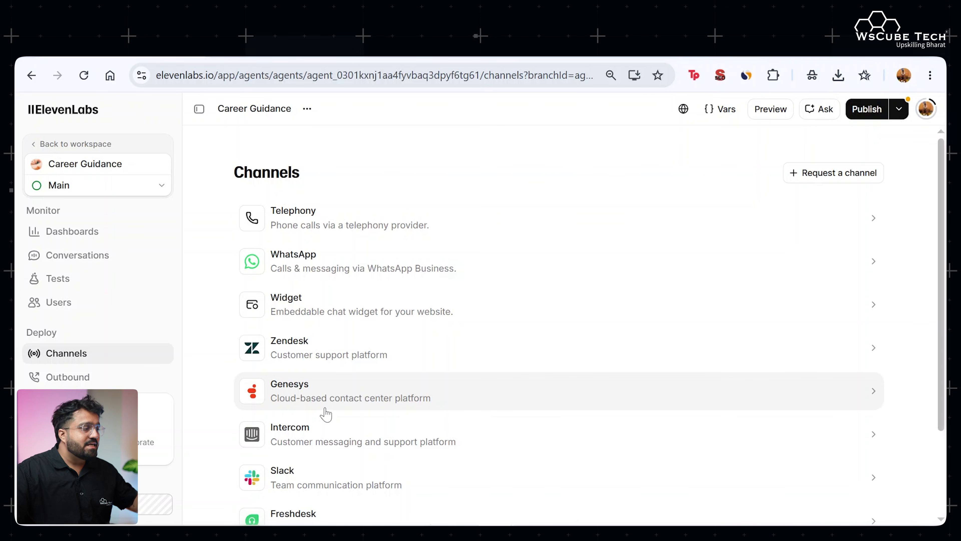
scroll(346, 410, down, 3)
scroll(350, 407, up, 3)
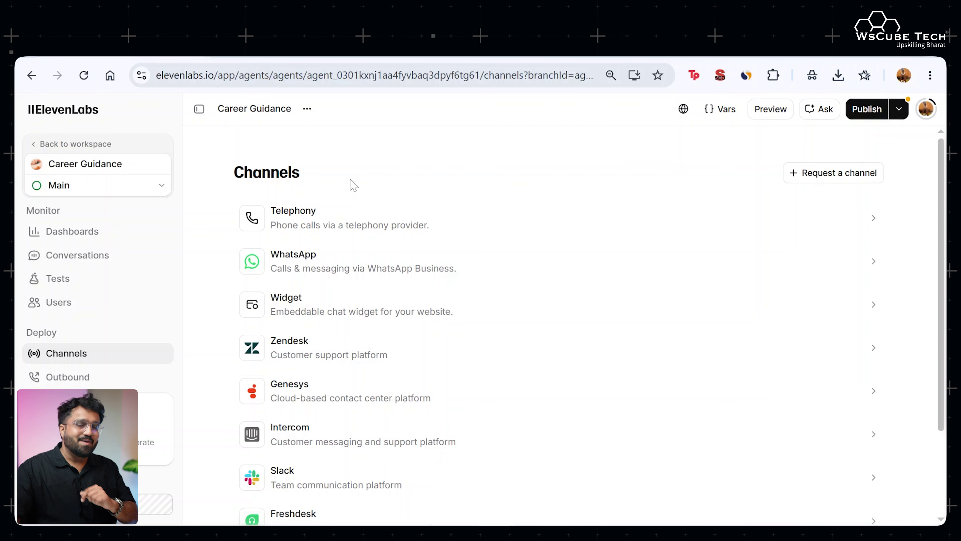
Publish the current changes of the Career Guidance agent to its Main branch
scroll(95, 295, up, 6)
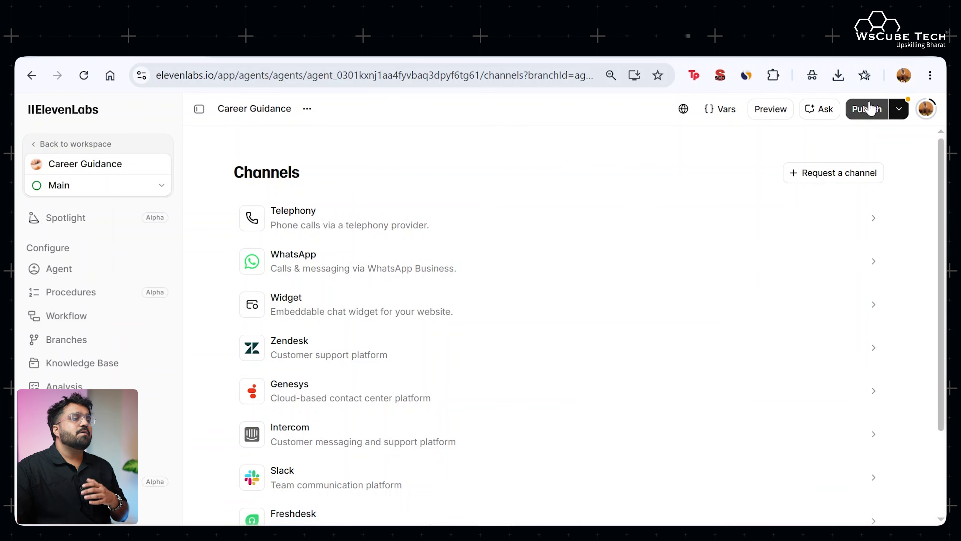
click(869, 108)
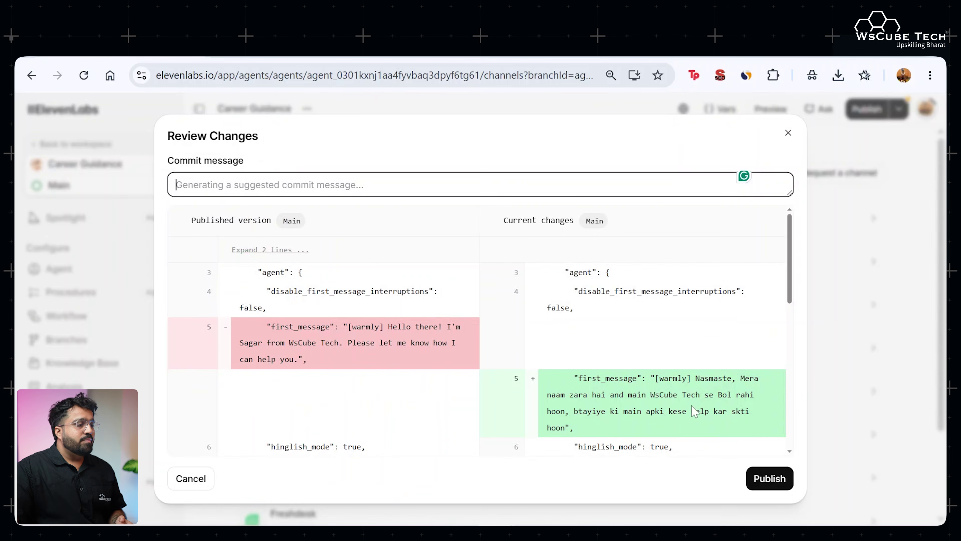
click(776, 484)
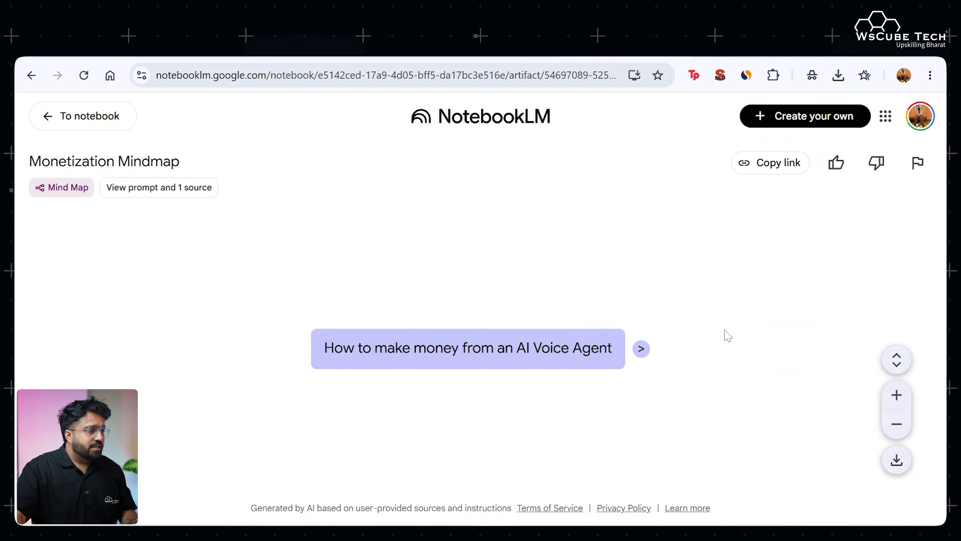
In NotebookLM's Monetization Mindmap, expand the root topic and the AI Receptionist for Local Businesses branch down to its Ideal Clients
click(640, 349)
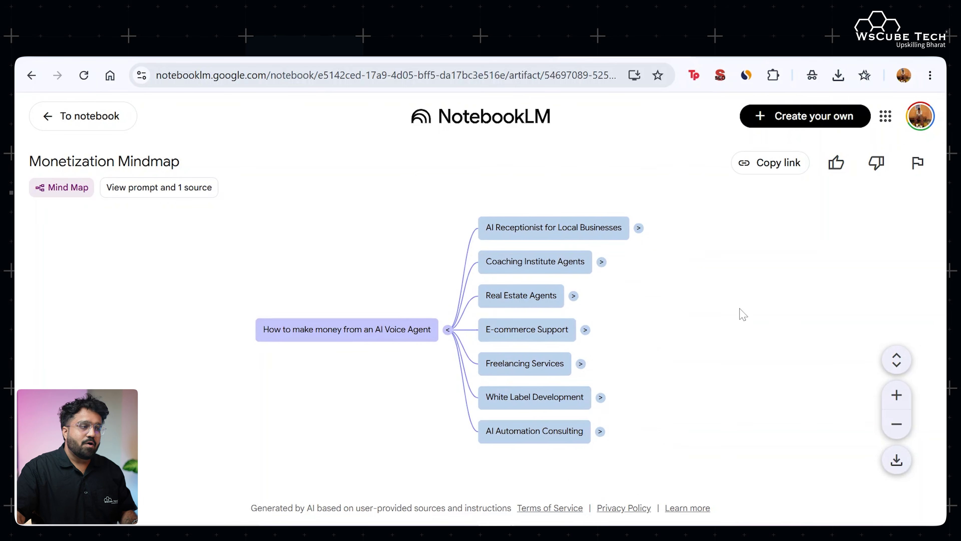
scroll(719, 320, up, 2)
scroll(697, 319, down, 1)
mouse_move(678, 320)
mouse_down()
mouse_move(667, 365)
mouse_move(674, 333)
mouse_up()
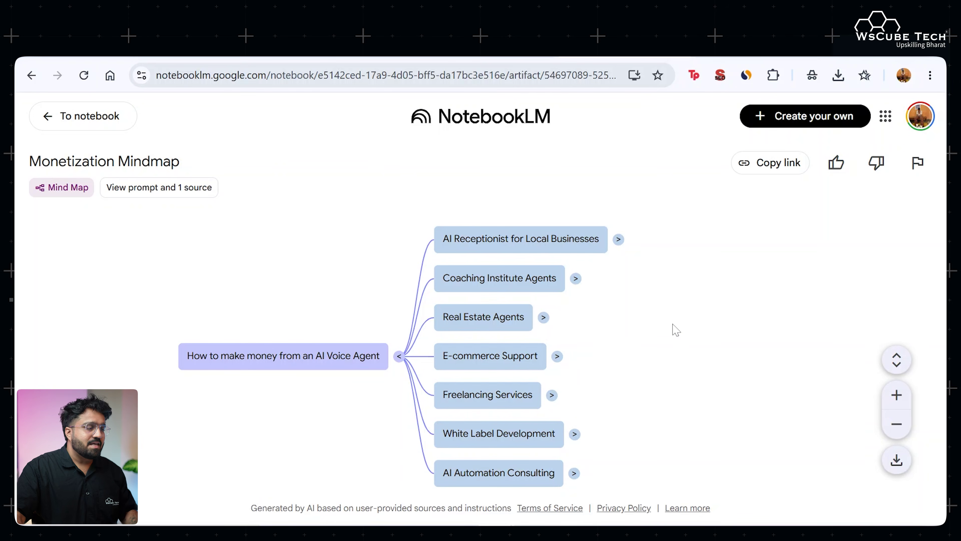
click(617, 240)
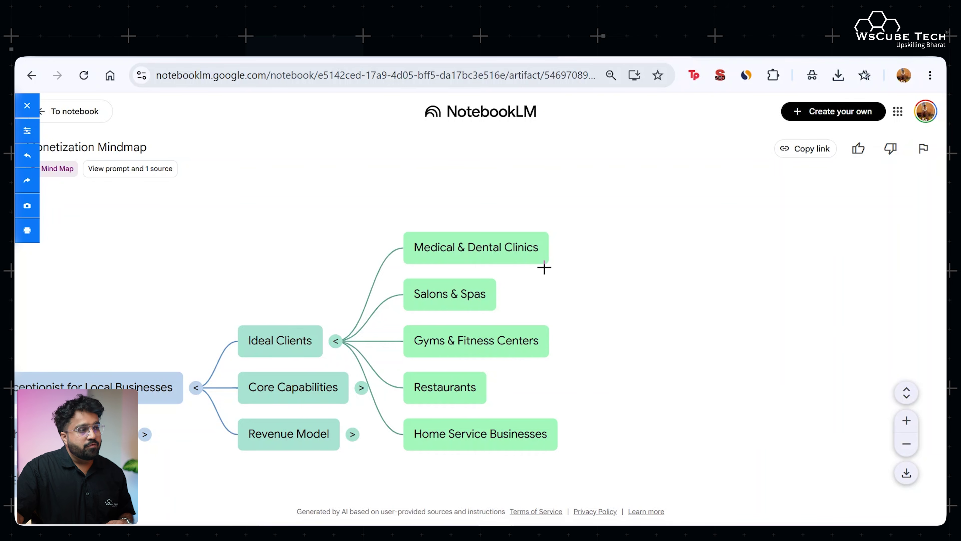
Draw yellow tick marks beside the five ideal clients, from Medical & Dental Clinics to Home Service Businesses
drag(542, 269, 602, 253)
drag(500, 314, 540, 303)
drag(554, 368, 590, 358)
drag(483, 406, 516, 395)
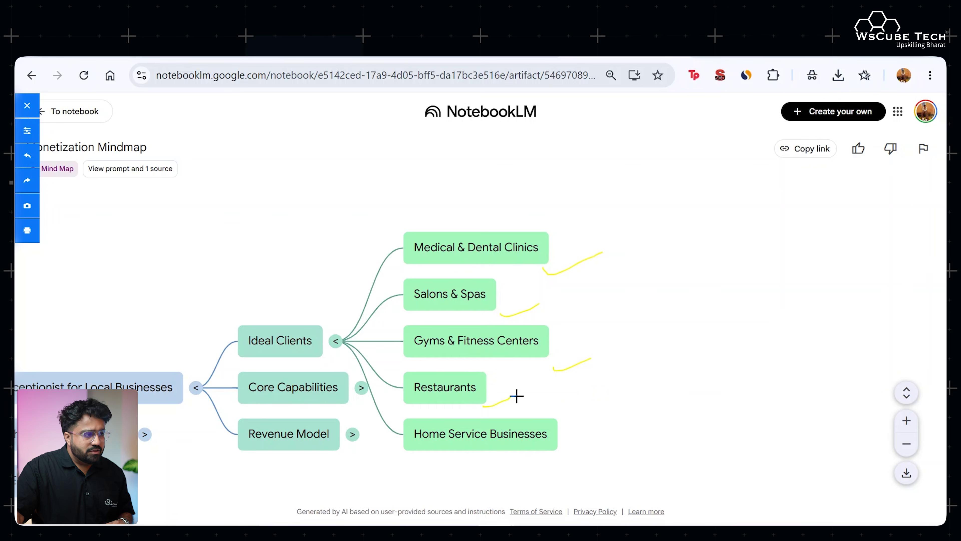
drag(560, 460, 600, 438)
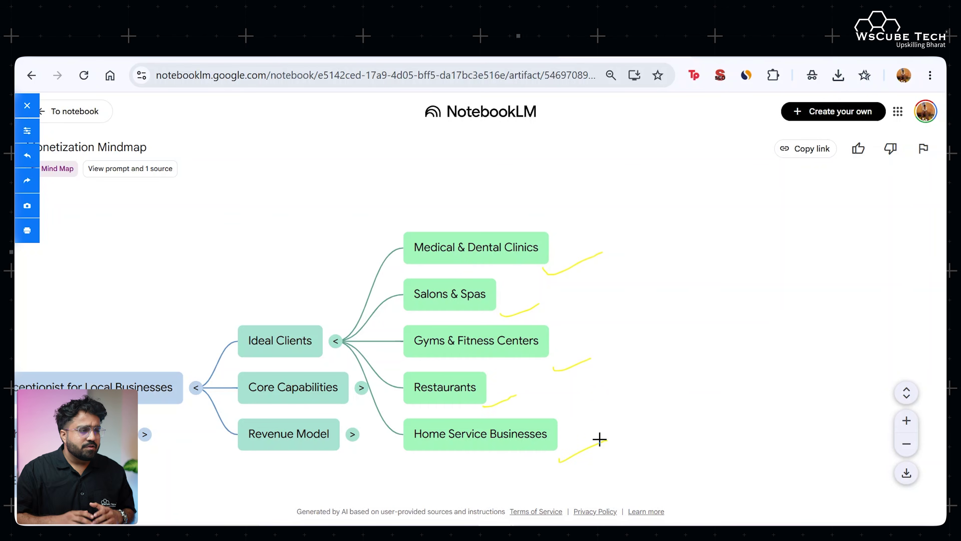